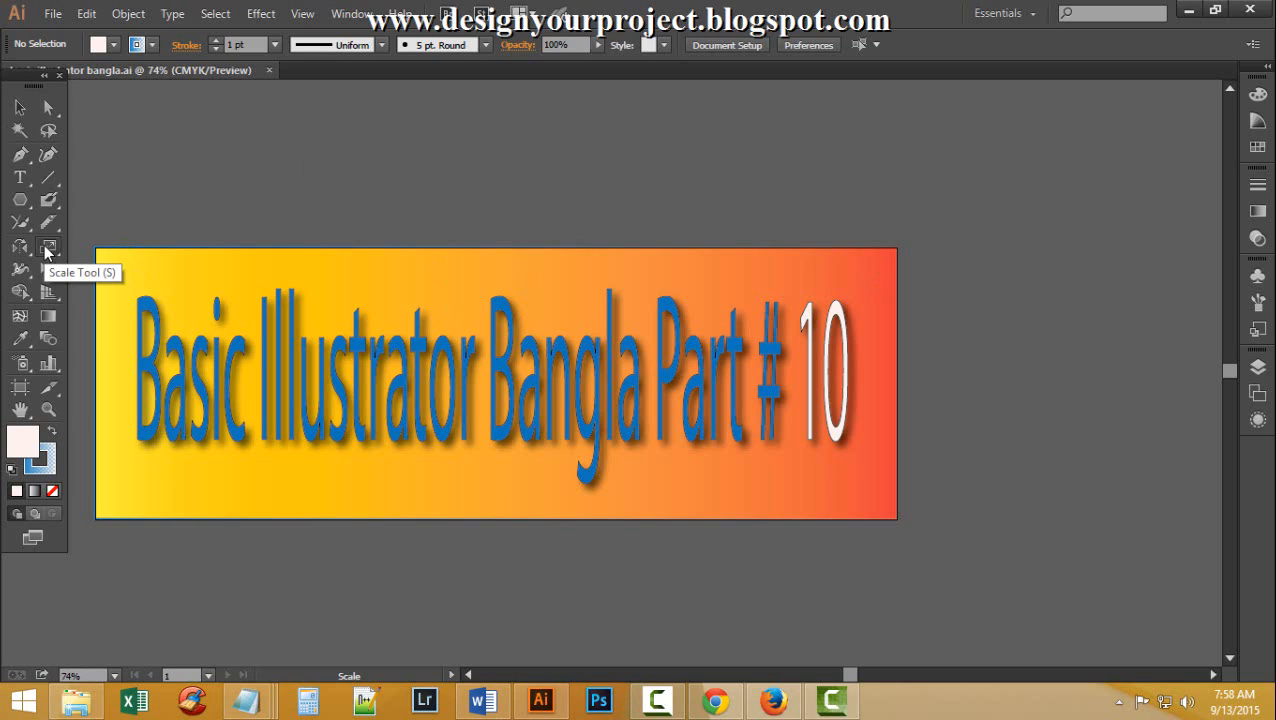
{"action": "left_click", "coordinate": [45, 250]}
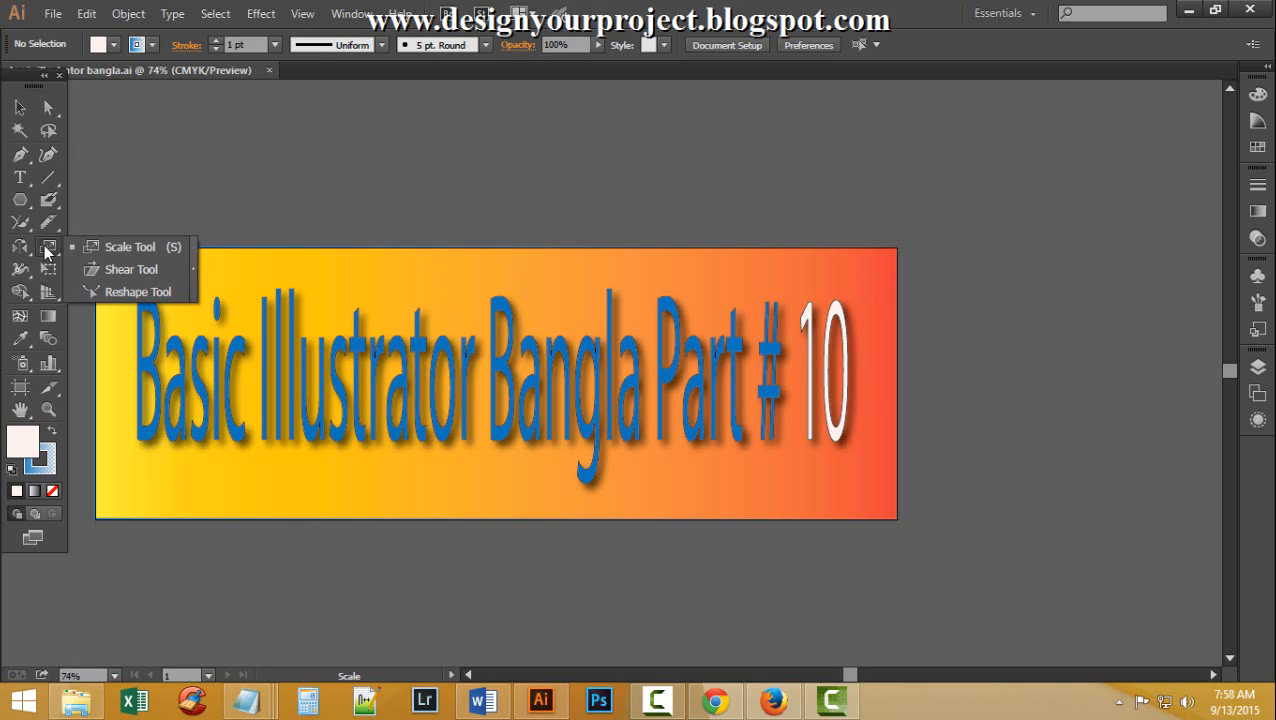
{"action": "left_click_drag", "start_coordinate": [19, 247], "coordinate": [103, 247]}
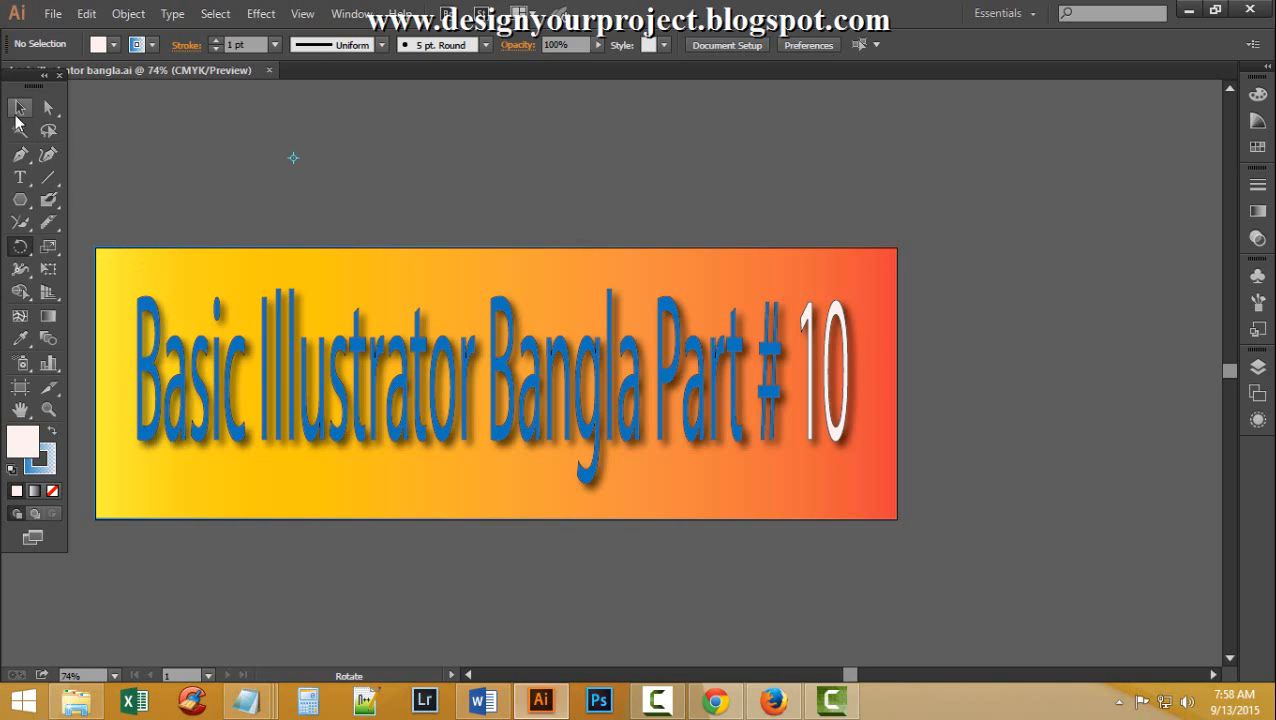
Create a new landscape Letter document named "psrt 10"
{"action": "left_click", "coordinate": [55, 14]}
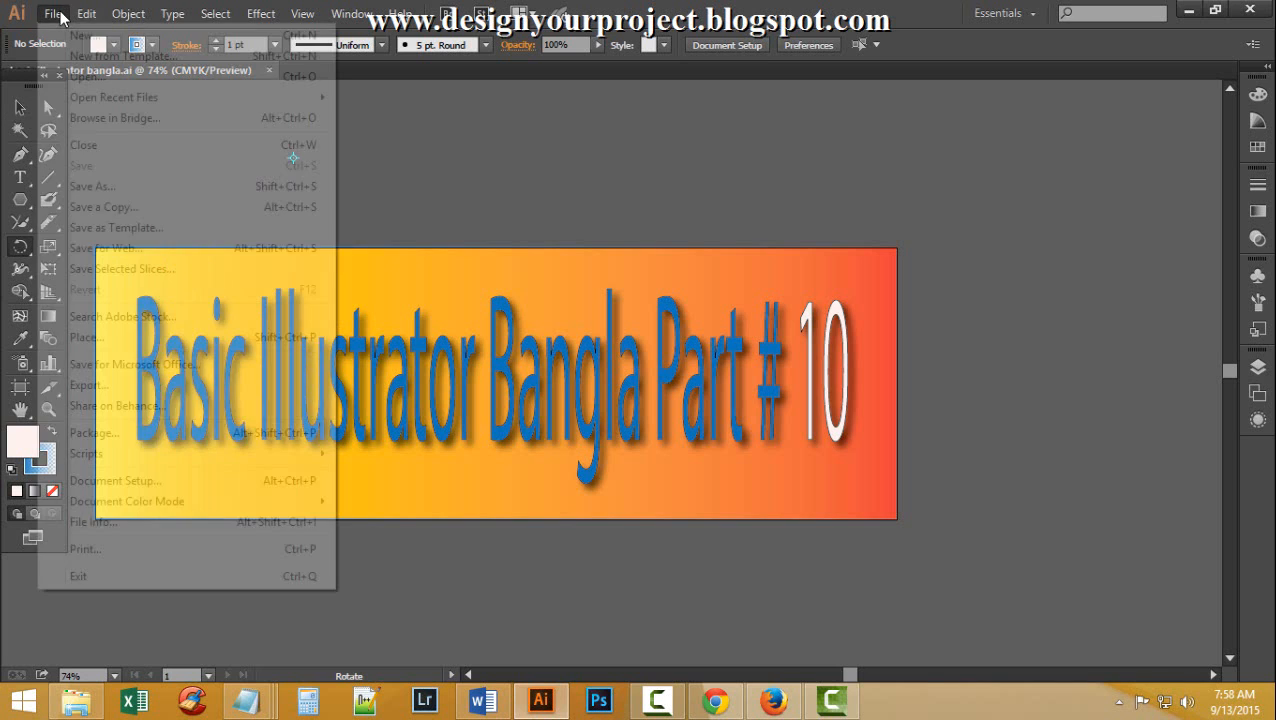
{"action": "left_click", "coordinate": [77, 44]}
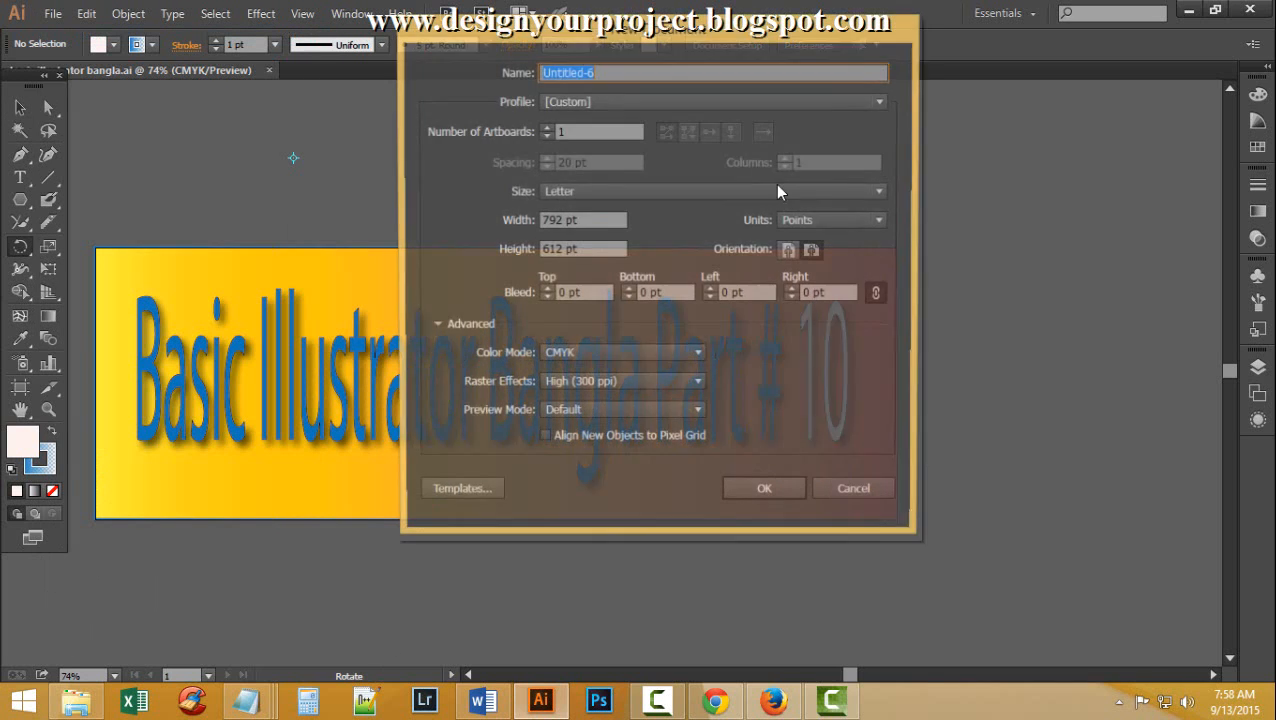
{"action": "type", "text": "psa"}
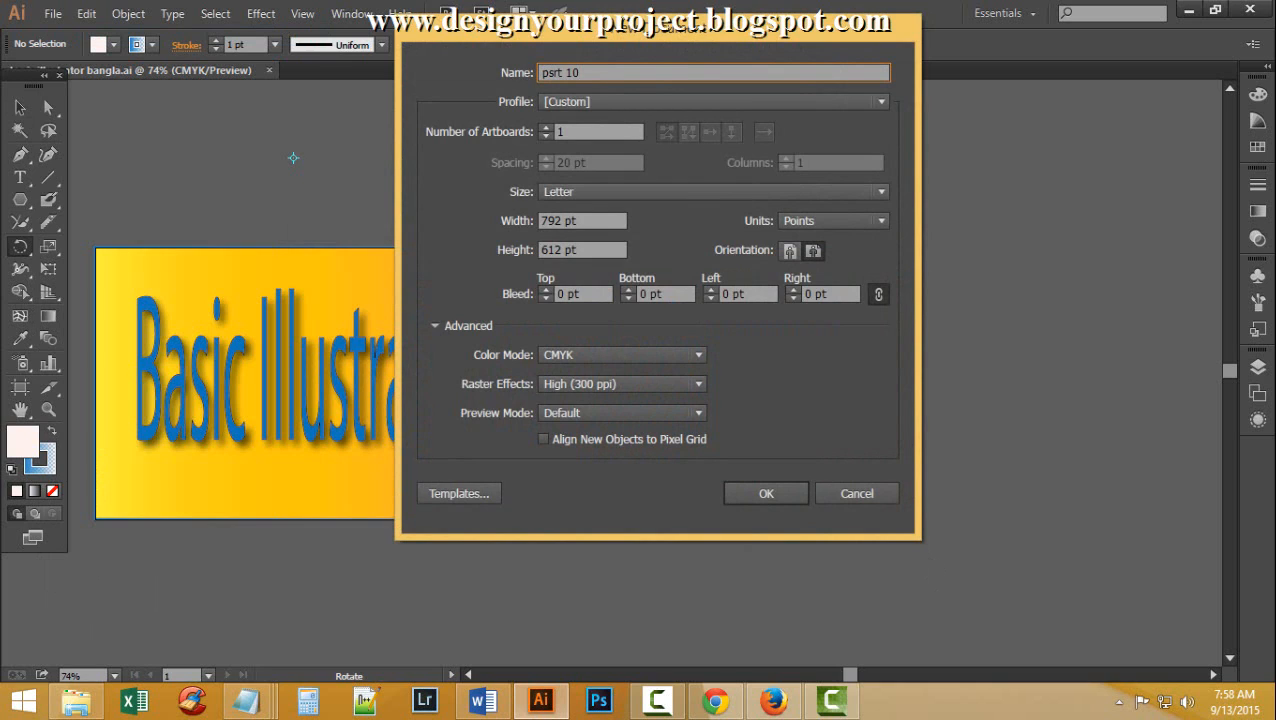
{"action": "key", "text": "Return"}
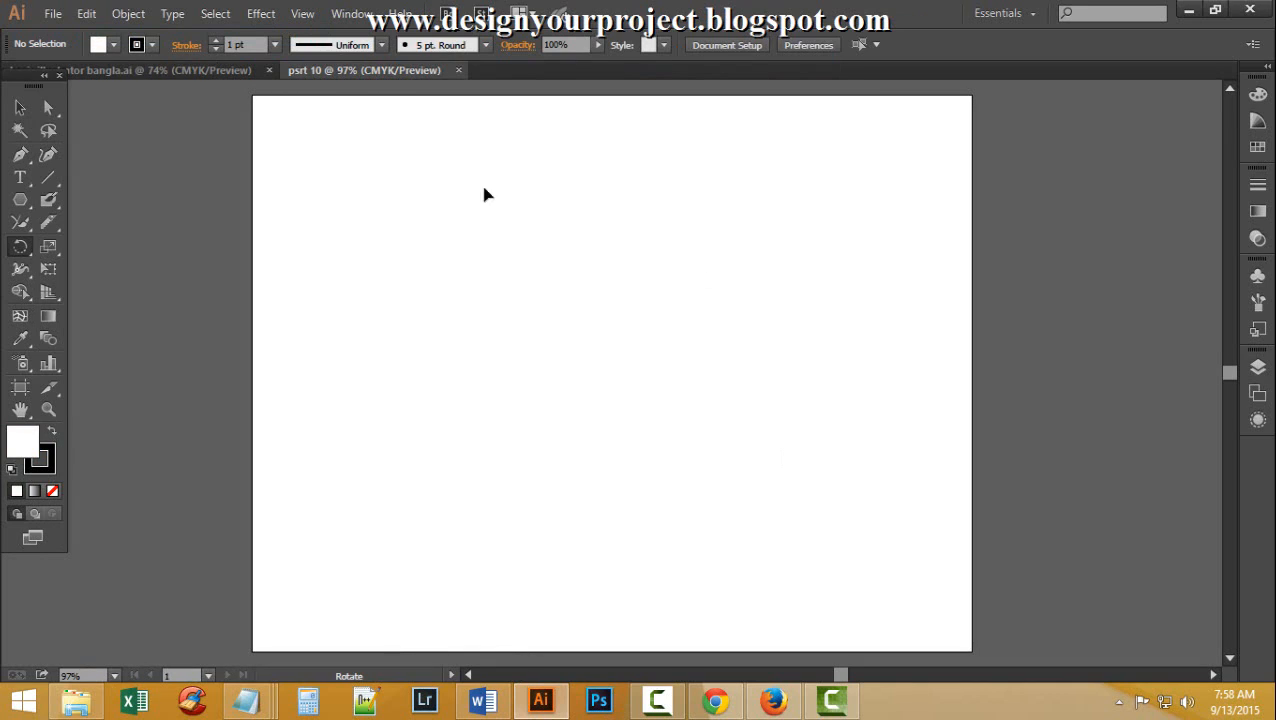
Draw a hexagon in the artboard's upper-left area and fill it with the color AF2B50
{"action": "left_click", "coordinate": [22, 199]}
{"action": "left_click_drag", "start_coordinate": [467, 248], "coordinate": [512, 298]}
{"action": "double_click", "coordinate": [31, 440]}
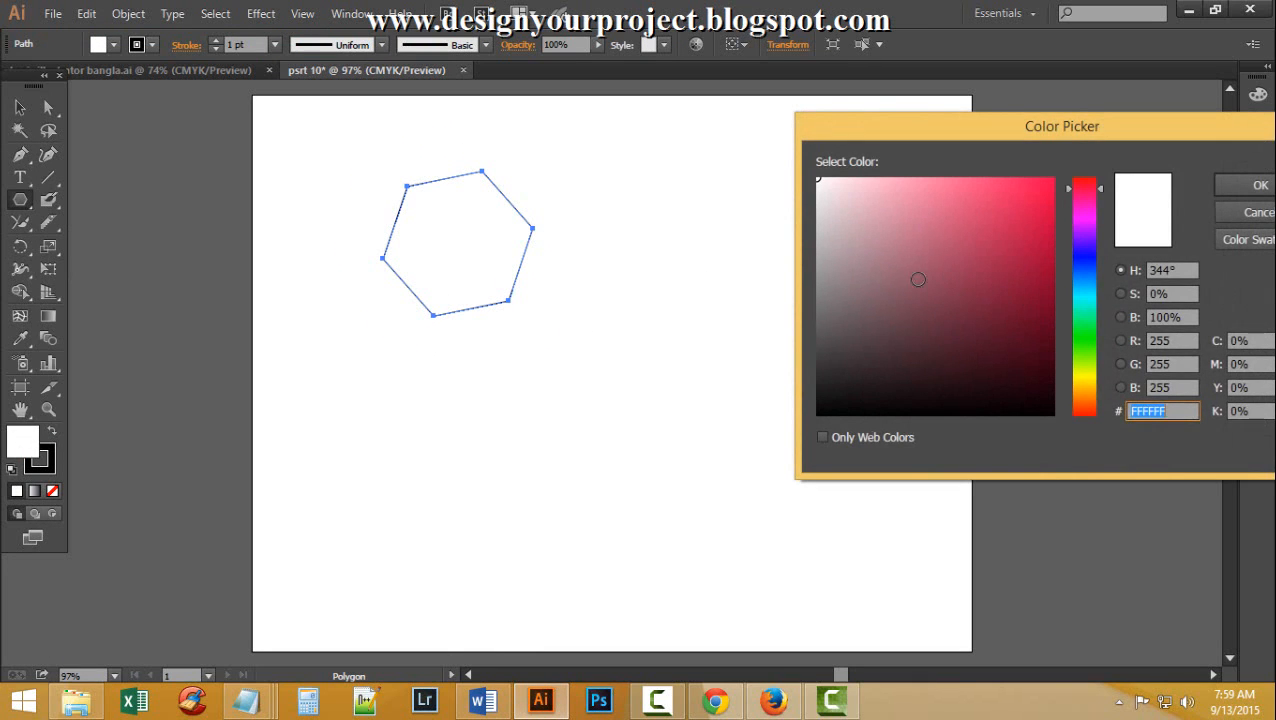
{"action": "type", "text": "AF2850"}
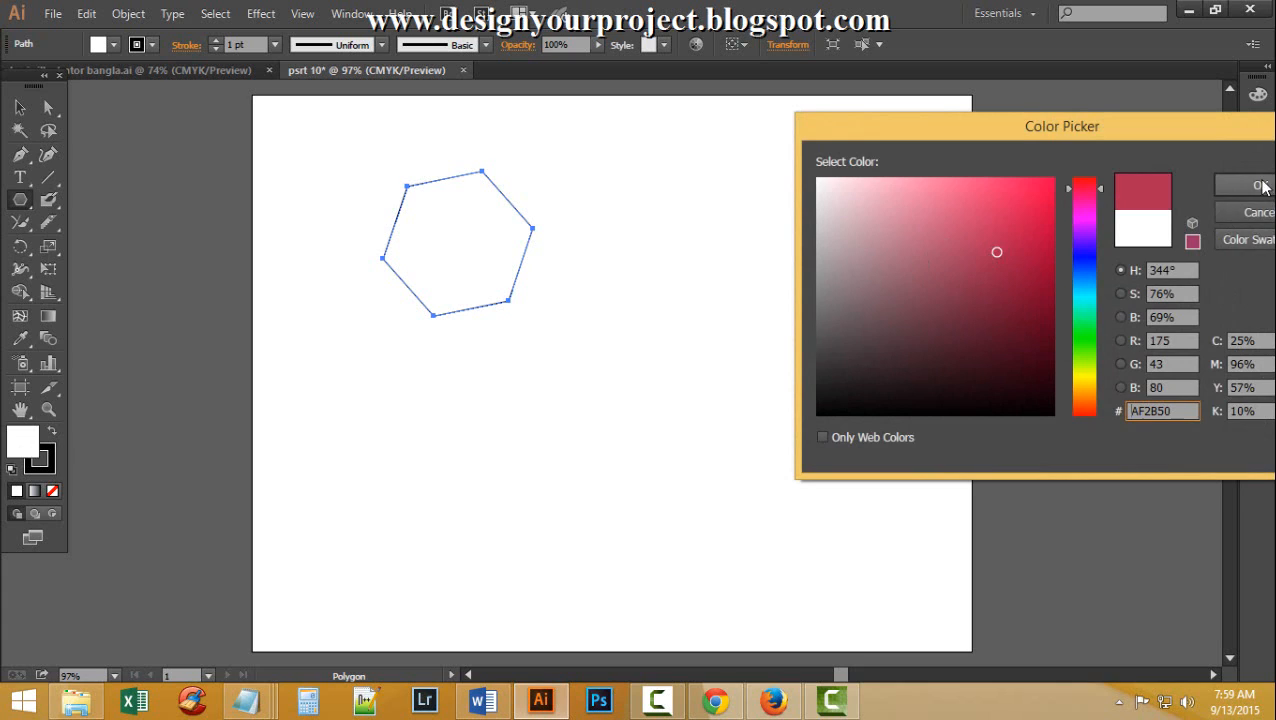
{"action": "left_click", "coordinate": [1257, 192]}
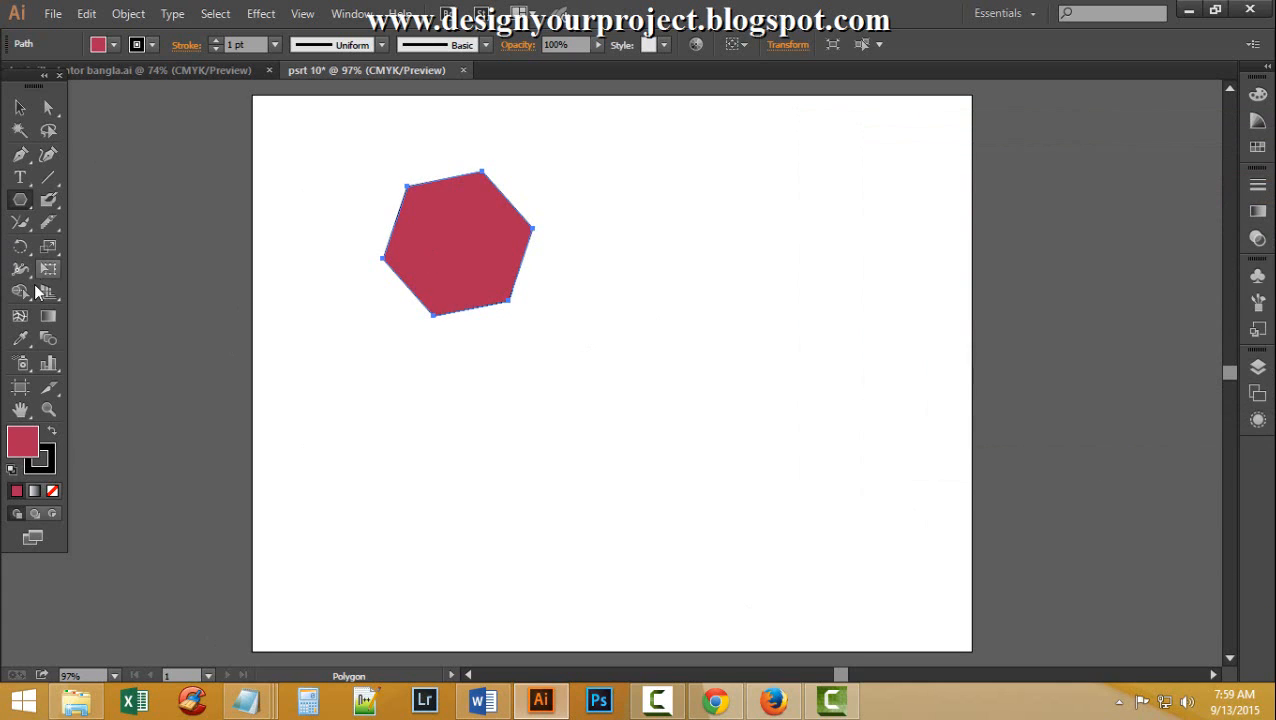
Make a copy of the hexagon rotated 14° about its center, with the preview enabled
{"action": "left_click_drag", "start_coordinate": [21, 258], "coordinate": [100, 246]}
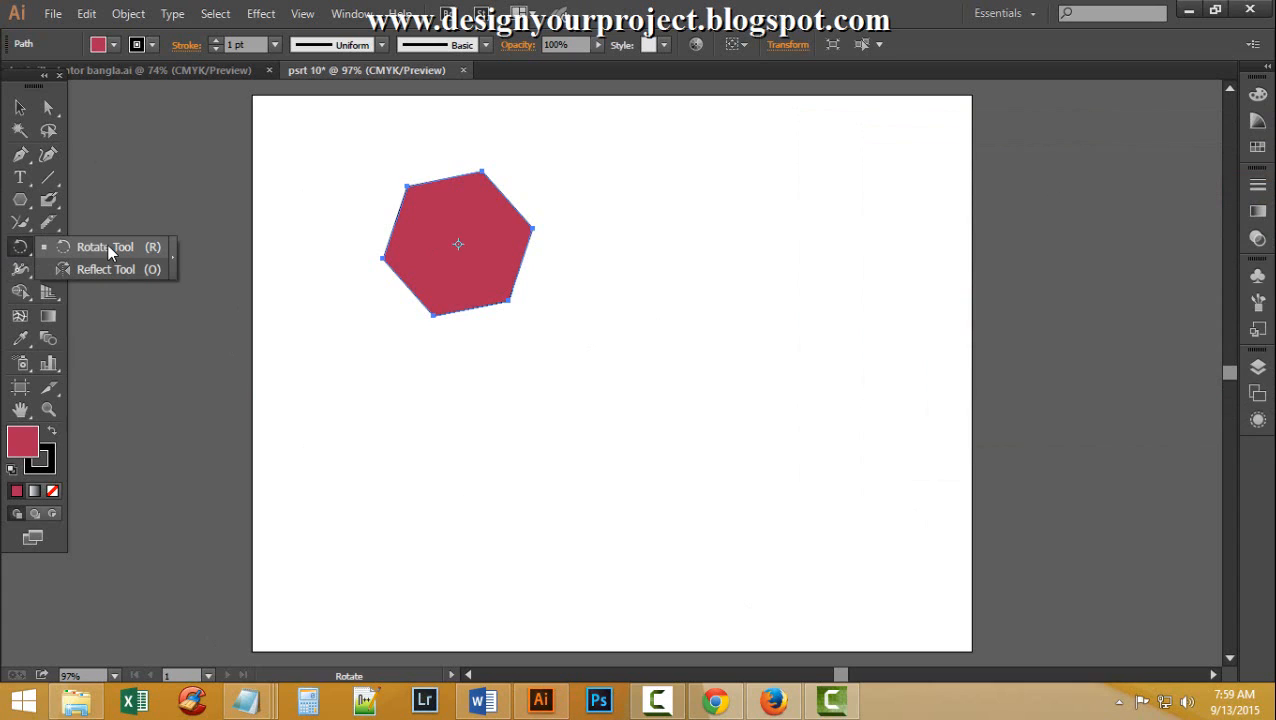
{"action": "left_click", "coordinate": [100, 246]}
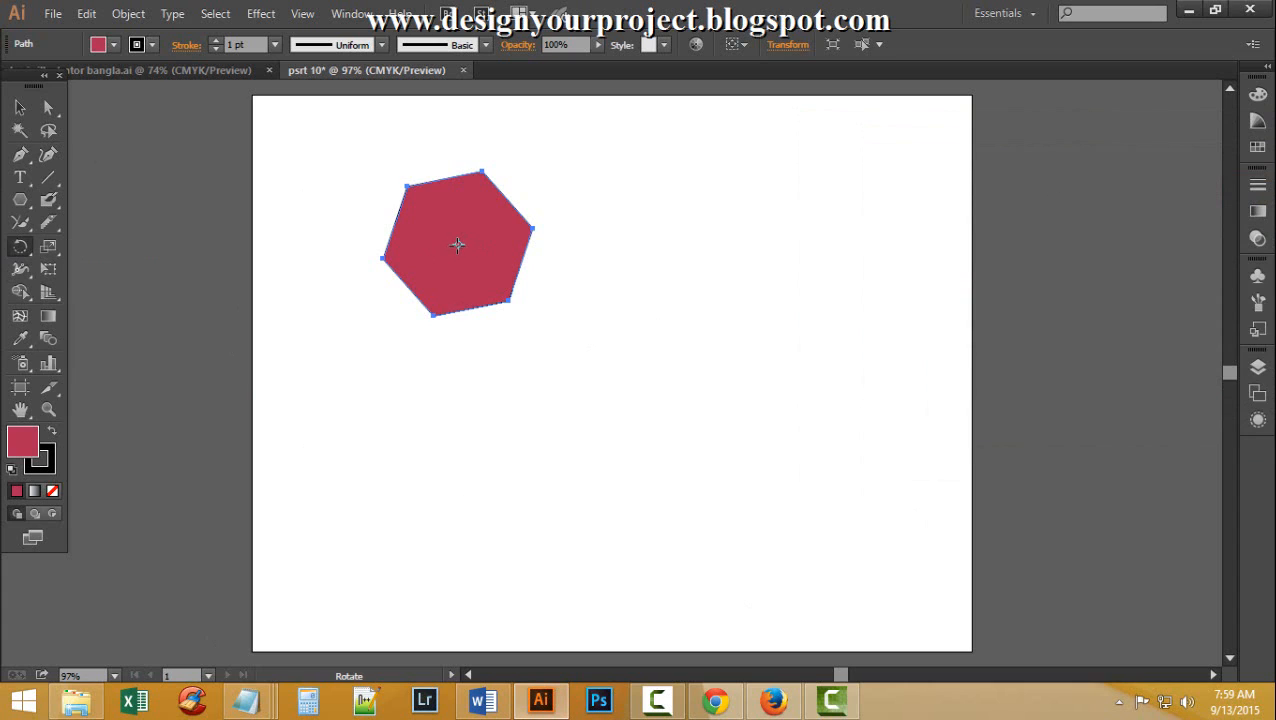
{"action": "right_click", "coordinate": [458, 245]}
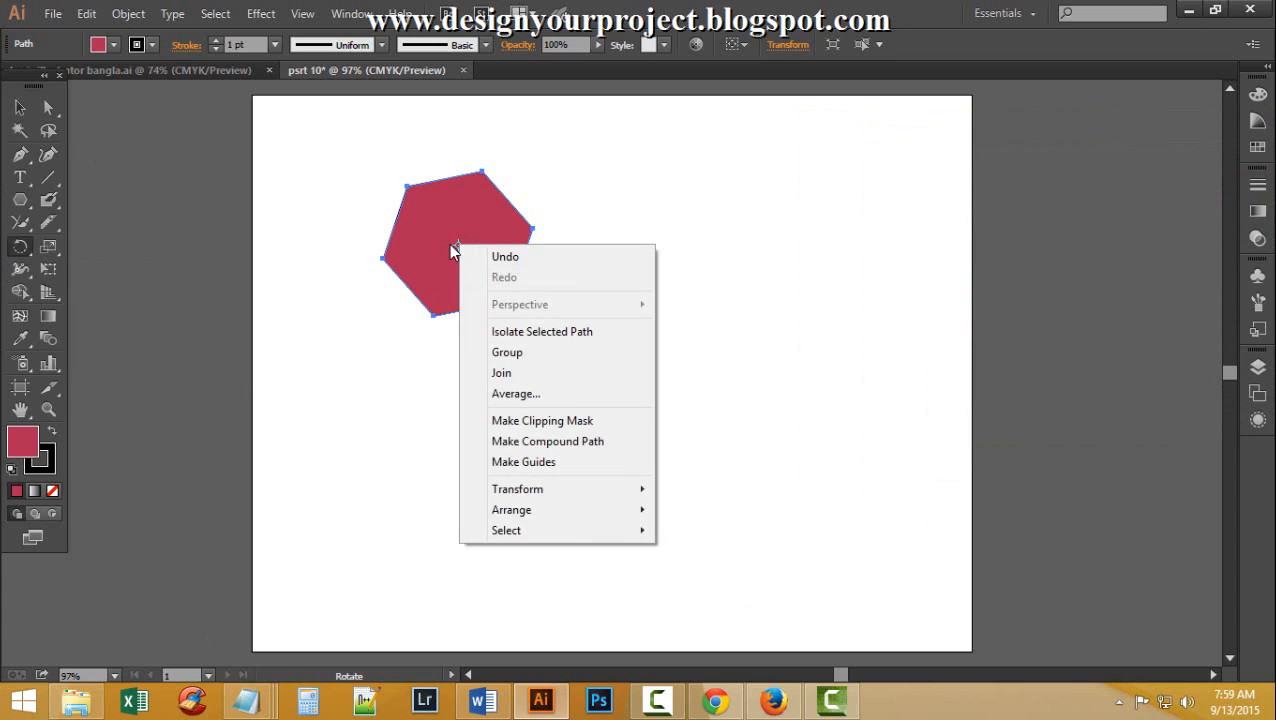
{"action": "left_click", "coordinate": [18, 248]}
{"action": "double_click", "coordinate": [18, 248]}
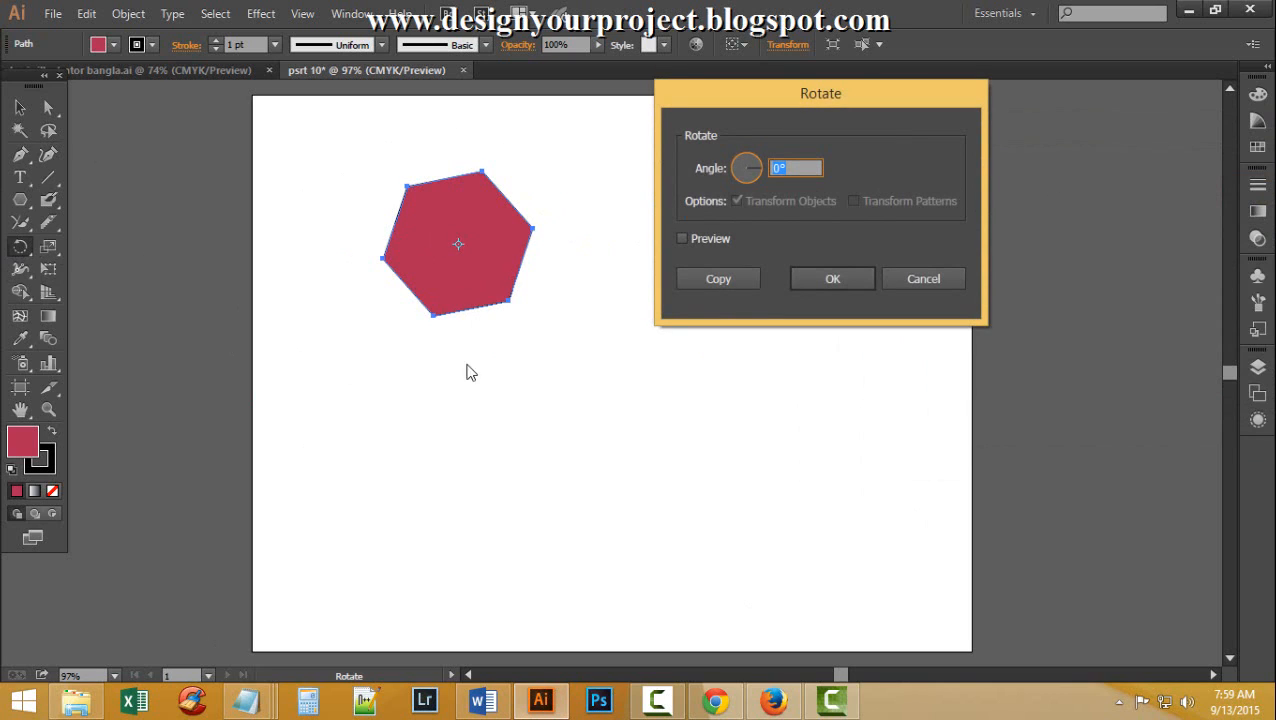
{"action": "left_click", "coordinate": [681, 238]}
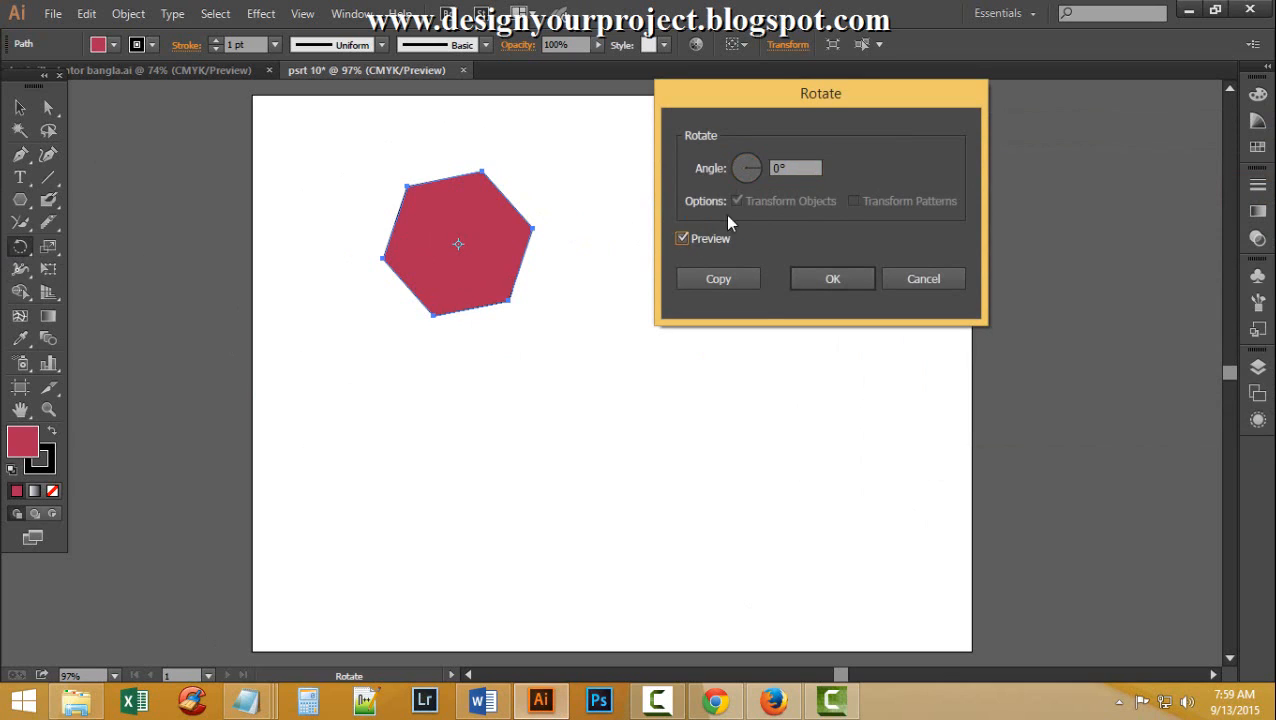
{"action": "left_click", "coordinate": [787, 167]}
{"action": "key", "text": "Up"}
{"action": "key", "text": "Up"}
{"action": "key", "text": "Up"}
{"action": "key", "text": "Up"}
{"action": "key", "text": "Up"}
{"action": "key", "text": "Up"}
{"action": "key", "text": "Up"}
{"action": "key", "text": "Up"}
{"action": "key", "text": "Up"}
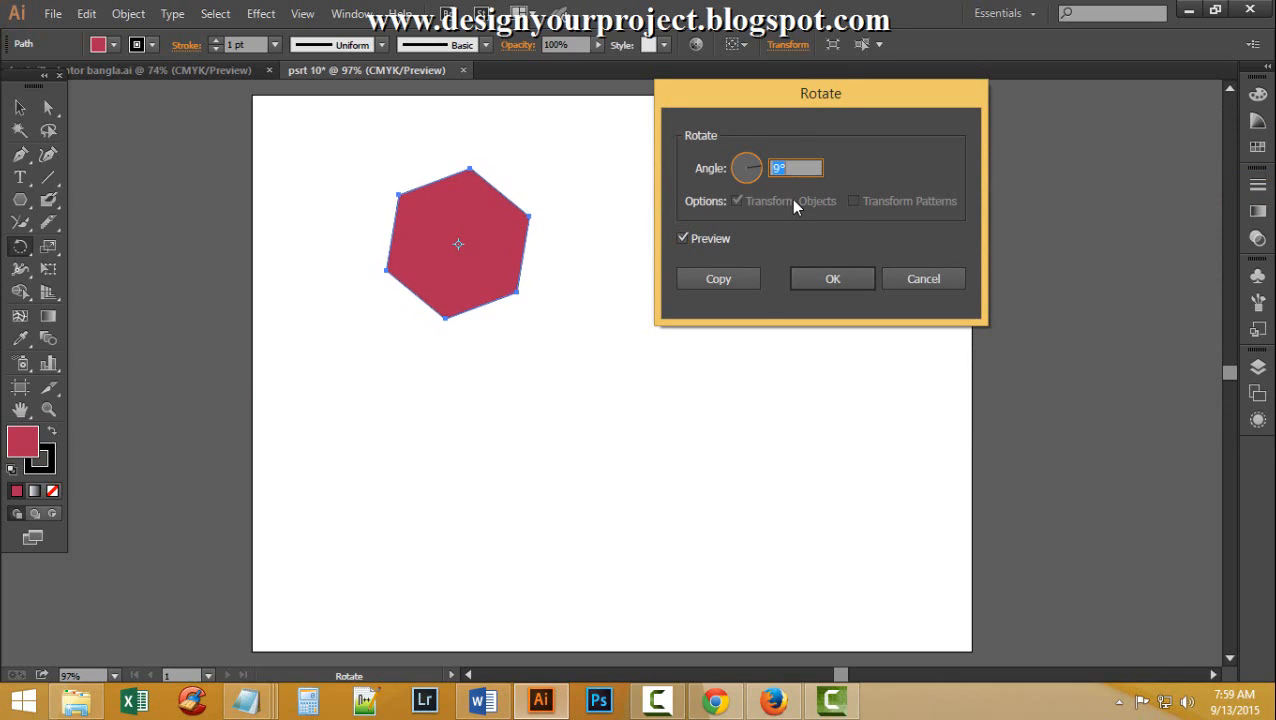
{"action": "key", "text": "Up"}
{"action": "key", "text": "Up"}
{"action": "key", "text": "Up"}
{"action": "key", "text": "Up"}
{"action": "key", "text": "Up"}
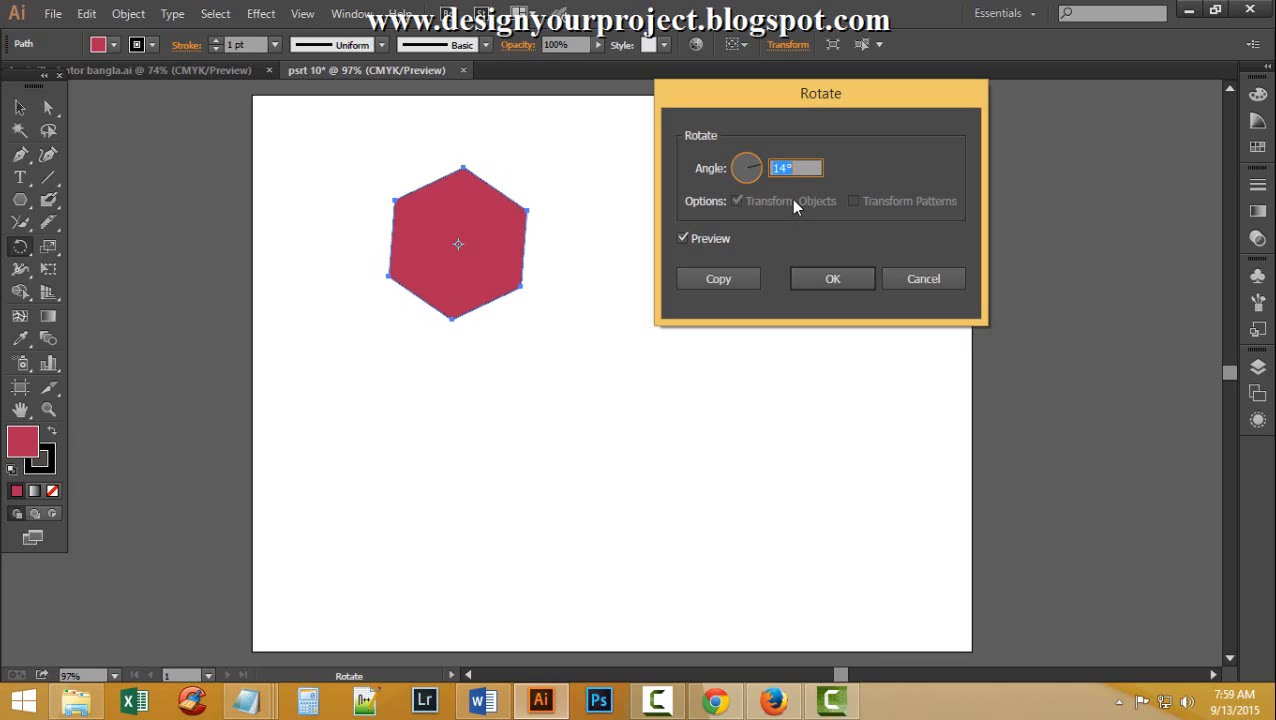
{"action": "left_click", "coordinate": [731, 276]}
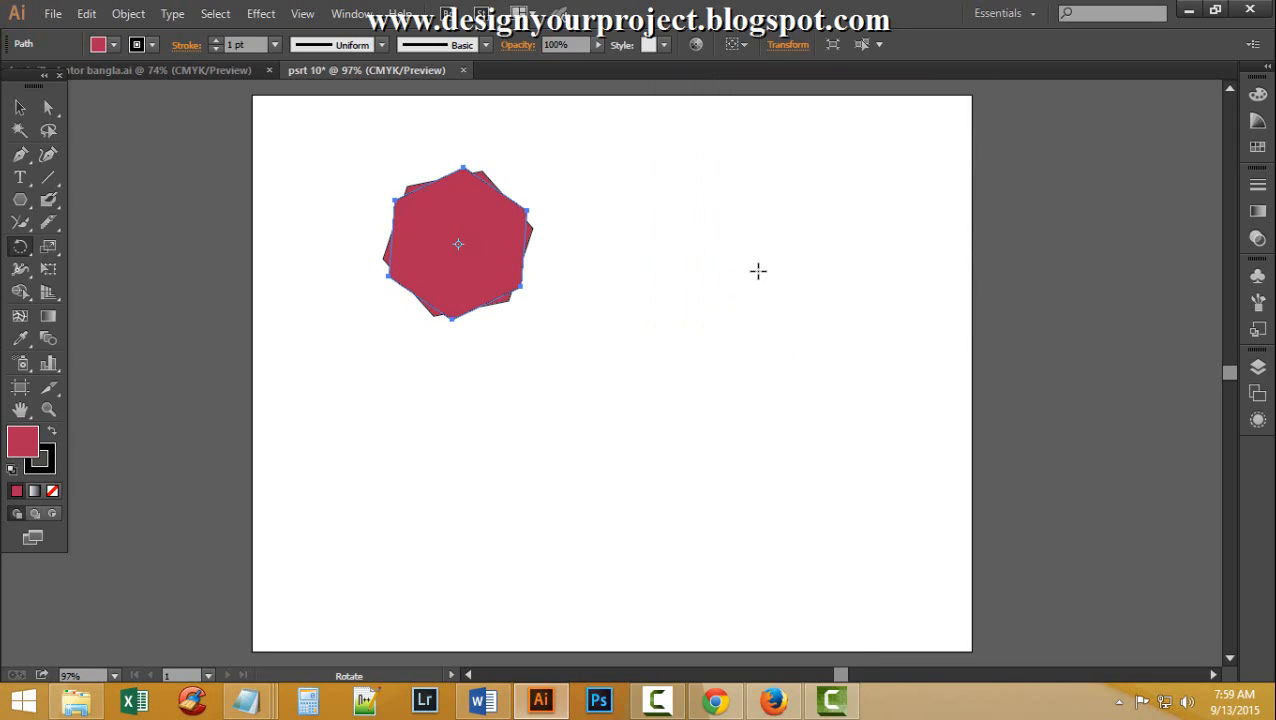
Repeat the rotated hexagon copy until the overlapping hexagons form a full scalloped circle
{"action": "key", "text": "v"}
{"action": "key", "text": "ctrl+d"}
{"action": "key", "text": "ctrl+d"}
{"action": "key", "text": "ctrl+d"}
{"action": "key", "text": "ctrl+d"}
{"action": "key", "text": "ctrl+d"}
{"action": "key", "text": "ctrl+d"}
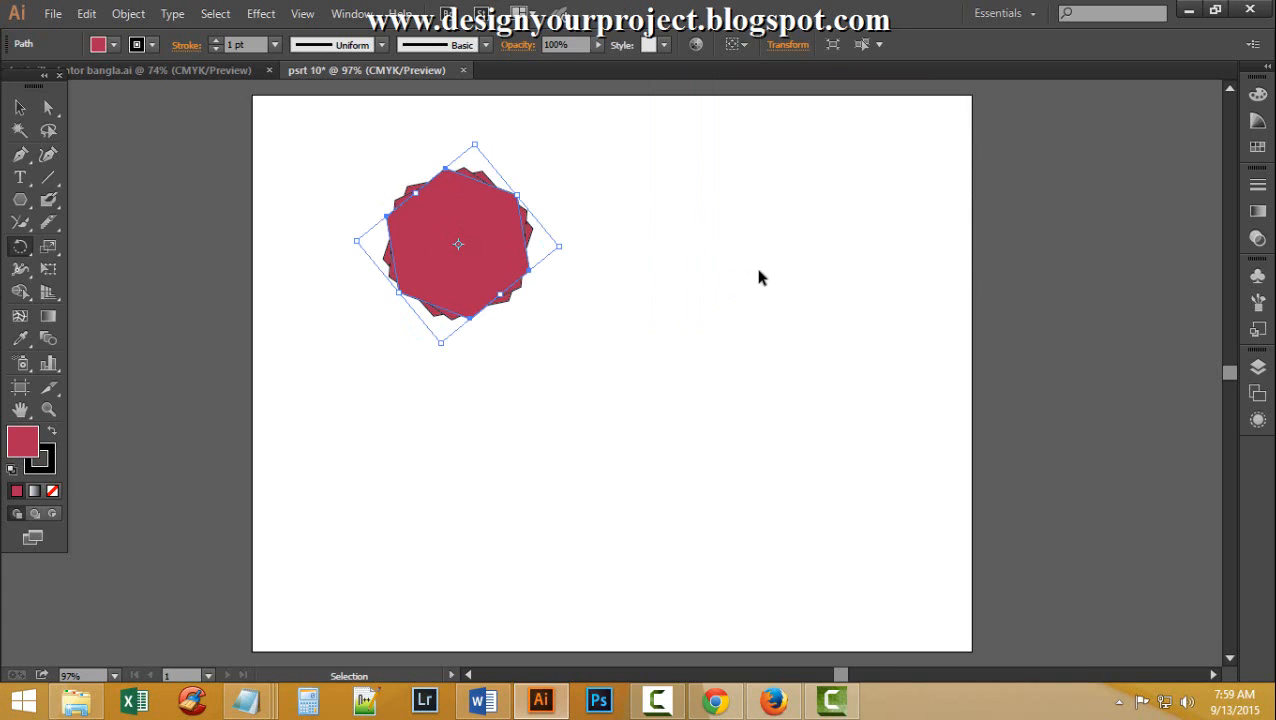
{"action": "key", "text": "ctrl+d"}
{"action": "key", "text": "ctrl+d"}
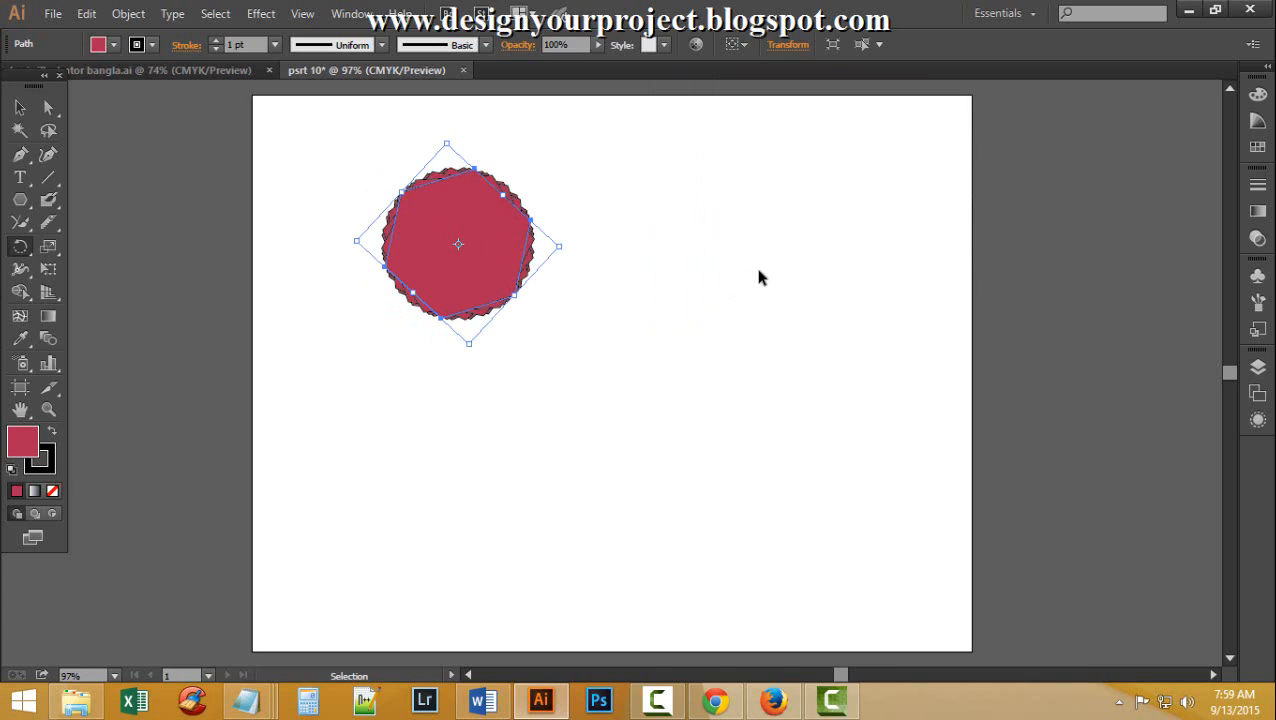
{"action": "key", "text": "r"}
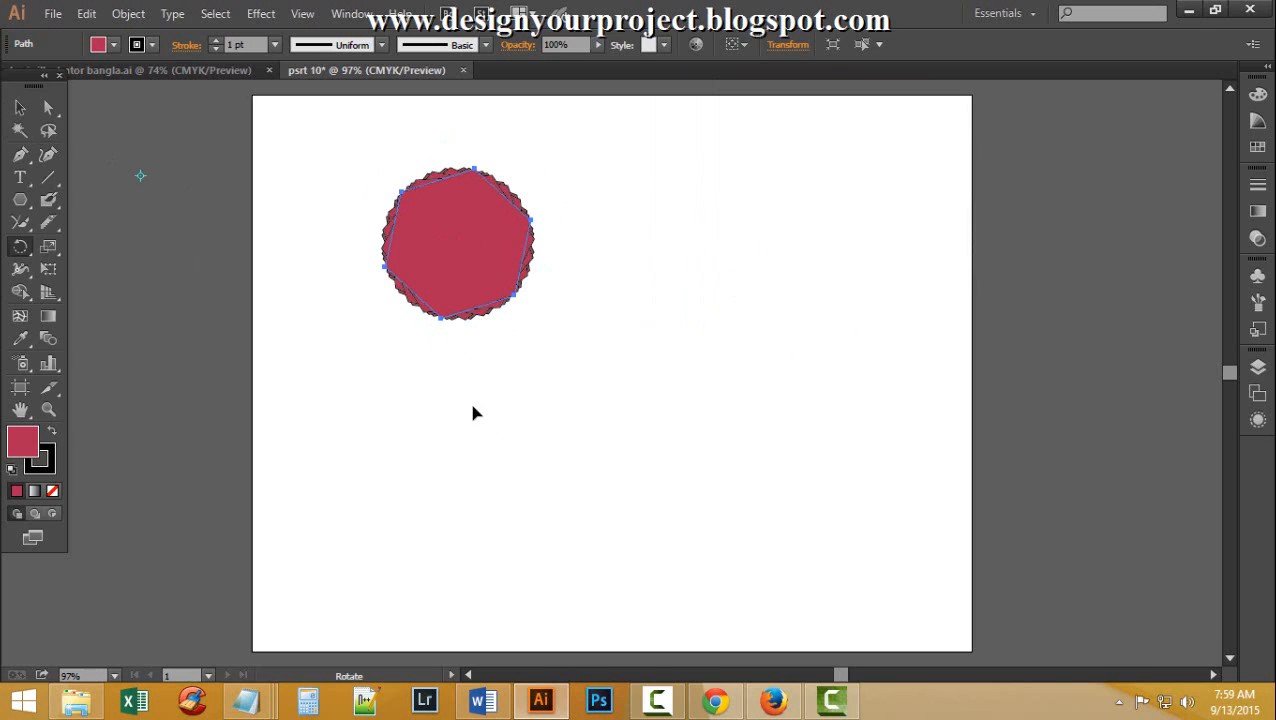
Remove the fill from all the rotated hexagons so only their outlines remain, and deselect them
{"action": "left_click", "coordinate": [18, 111]}
{"action": "left_click", "coordinate": [175, 217]}
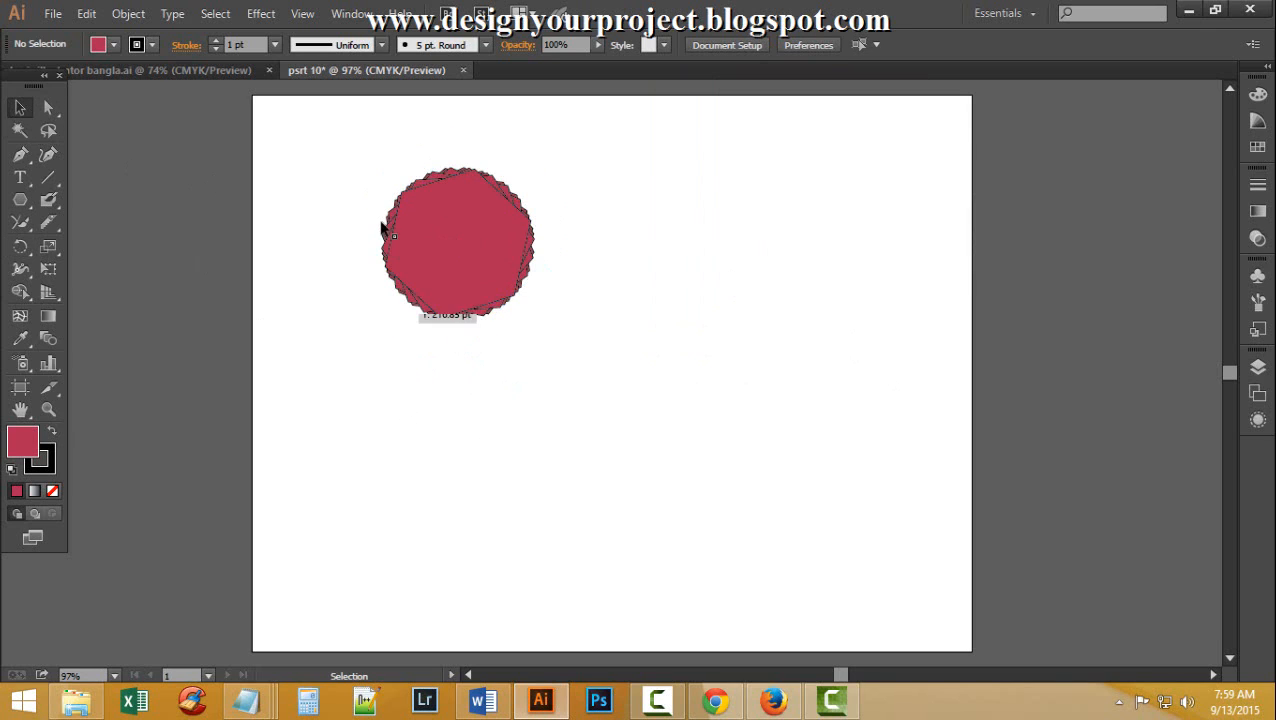
{"action": "left_click_drag", "start_coordinate": [367, 170], "coordinate": [547, 285]}
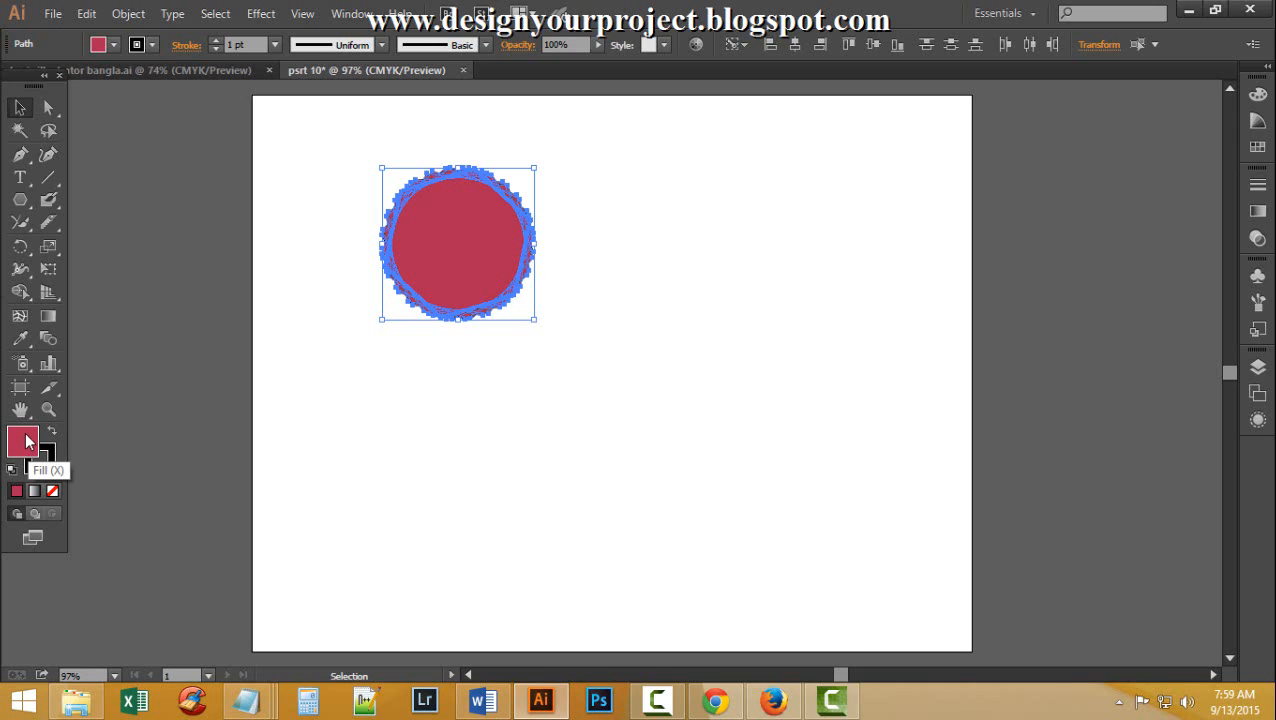
{"action": "left_click", "coordinate": [52, 491]}
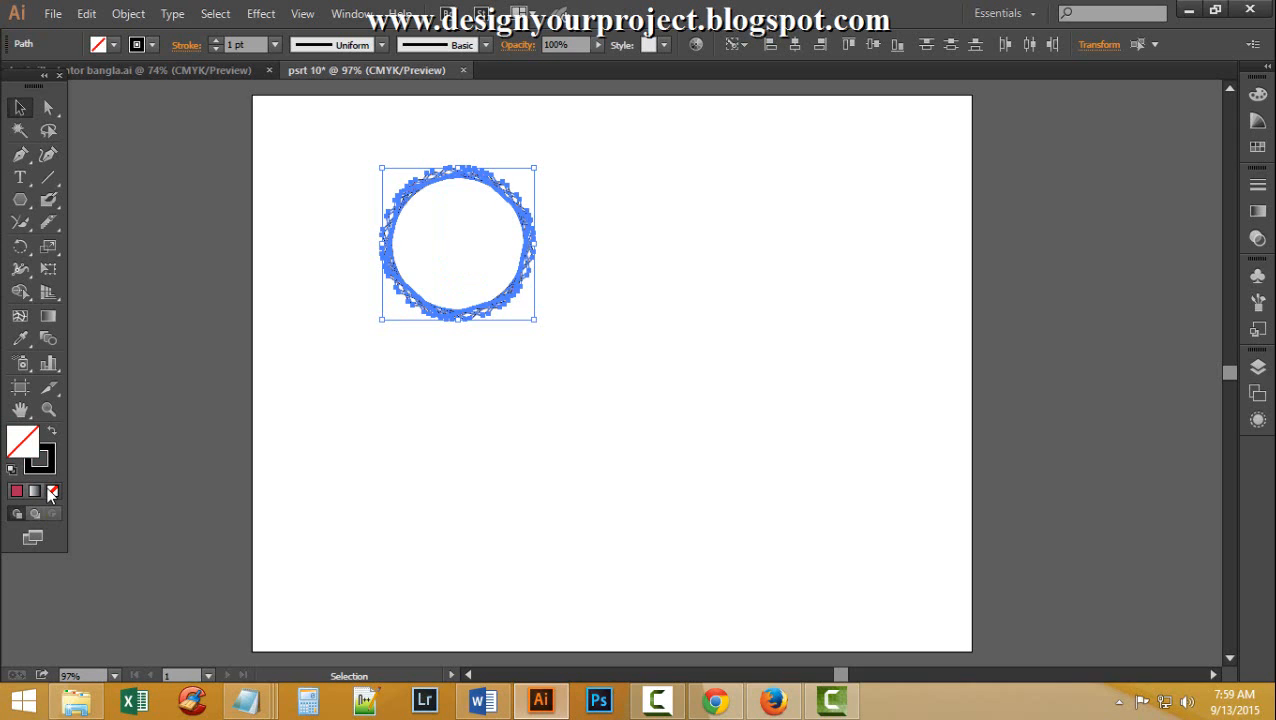
{"action": "left_click", "coordinate": [598, 488]}
Enlarge the whole hexagon ring proportionally from its center and deselect it
{"action": "left_click_drag", "start_coordinate": [375, 148], "coordinate": [615, 325]}
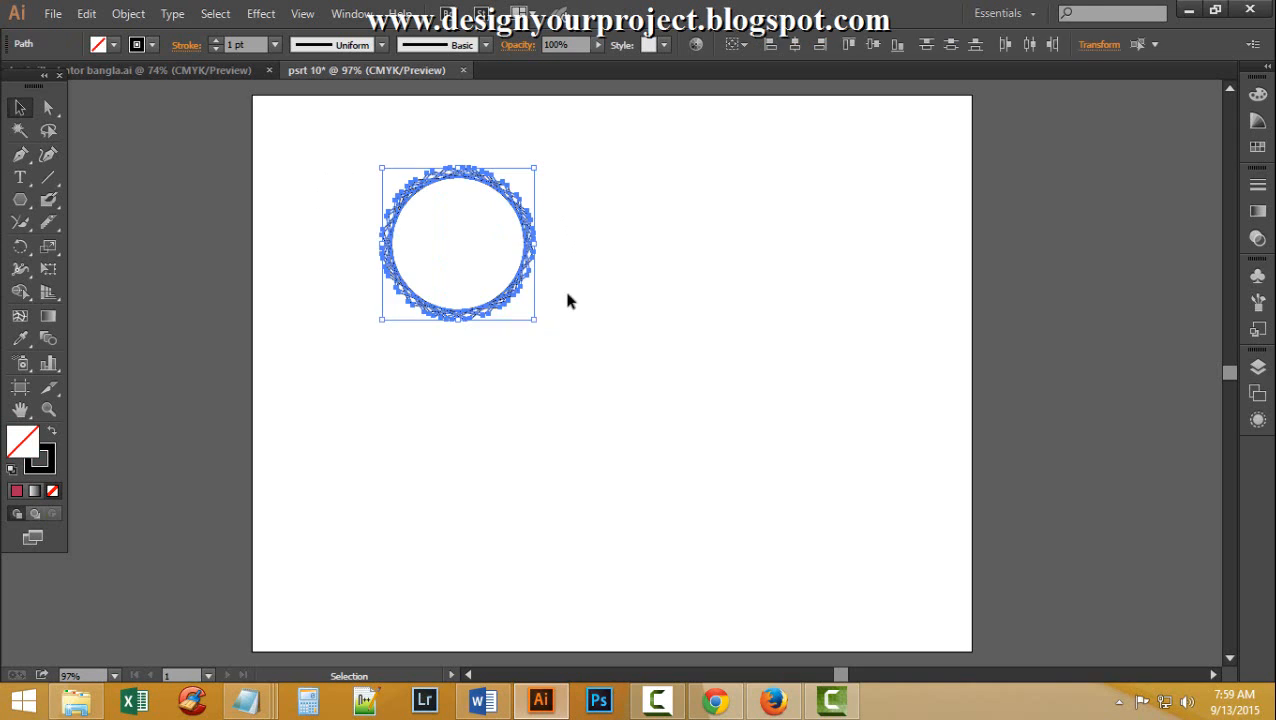
{"action": "left_click_drag", "start_coordinate": [551, 169], "coordinate": [837, 117]}
{"action": "left_click", "coordinate": [676, 373]}
{"action": "scroll", "coordinate": [676, 373], "scroll_direction": "down", "scroll_amount": 1}
{"action": "scroll", "coordinate": [676, 373], "scroll_direction": "up", "scroll_amount": 2}
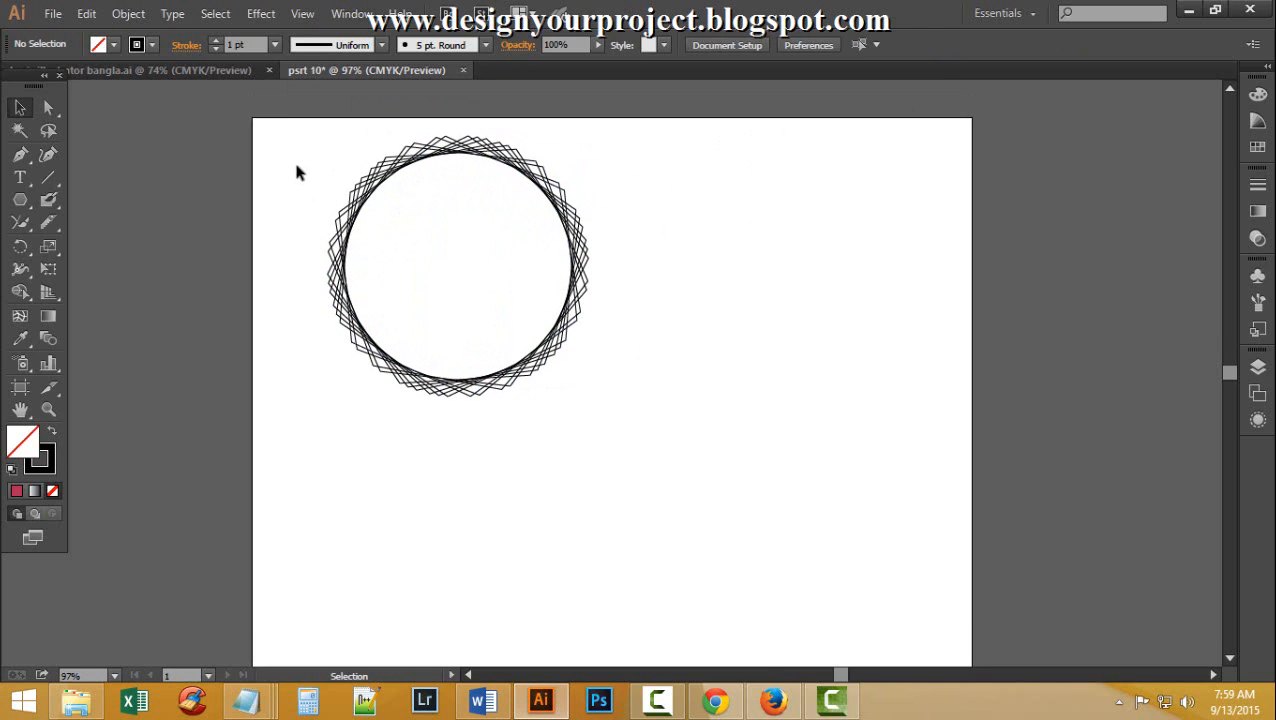
Set the stroke weight of the whole hexagon ring to 3 pt
{"action": "left_click_drag", "start_coordinate": [306, 161], "coordinate": [646, 356]}
{"action": "left_click", "coordinate": [215, 40]}
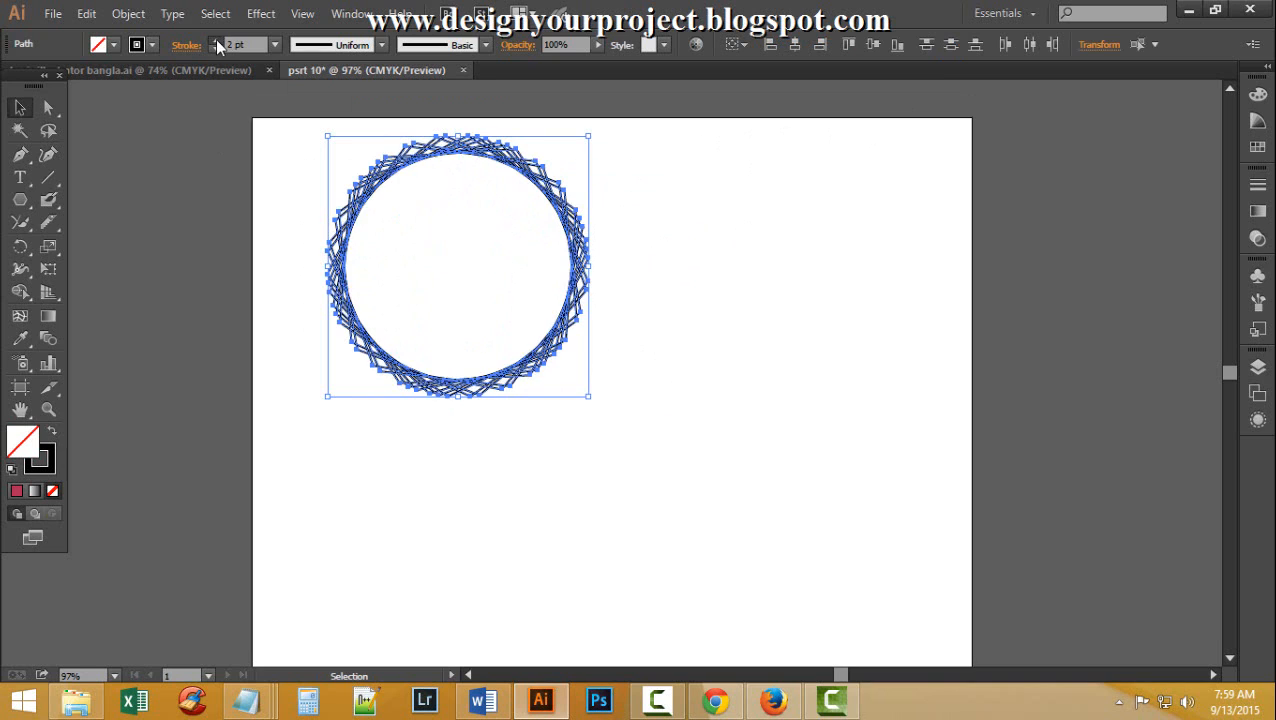
{"action": "left_click", "coordinate": [215, 40]}
{"action": "left_click", "coordinate": [717, 448]}
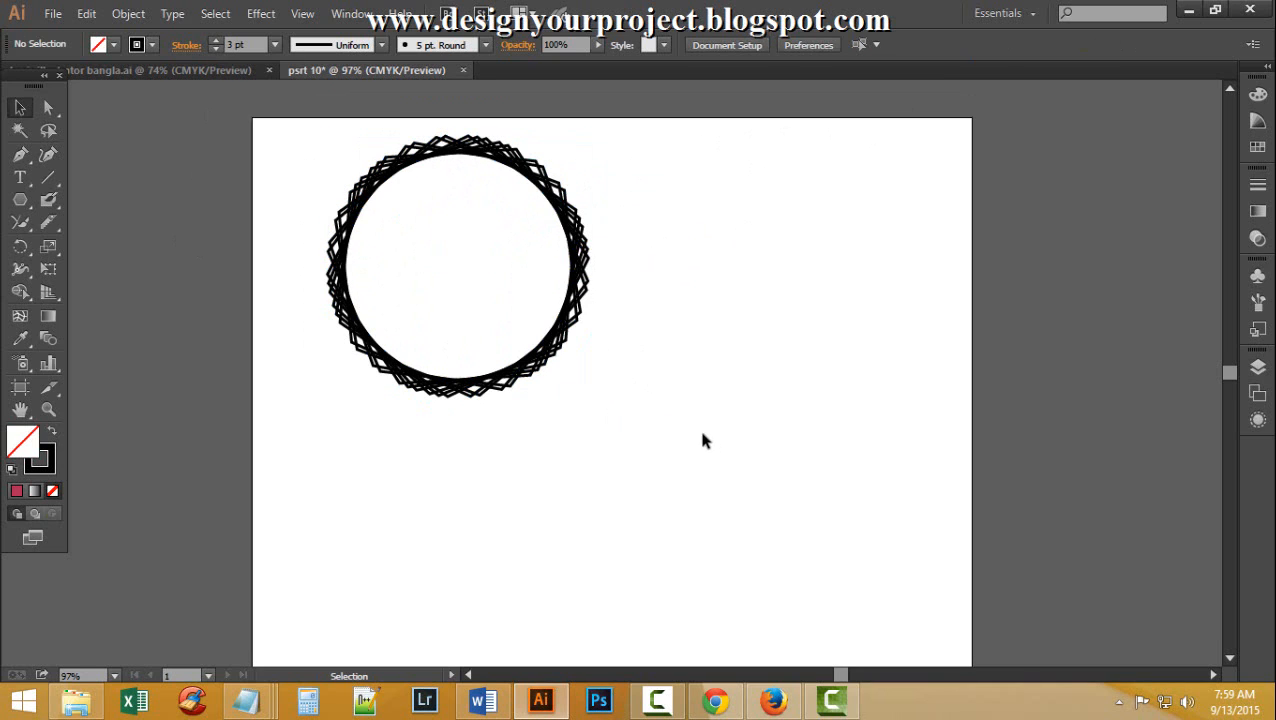
Move the hexagon ring over the artboard's left edge to clear the drawing area
{"action": "left_click_drag", "start_coordinate": [290, 172], "coordinate": [609, 373]}
{"action": "left_click_drag", "start_coordinate": [549, 171], "coordinate": [238, 213]}
{"action": "left_click", "coordinate": [734, 385]}
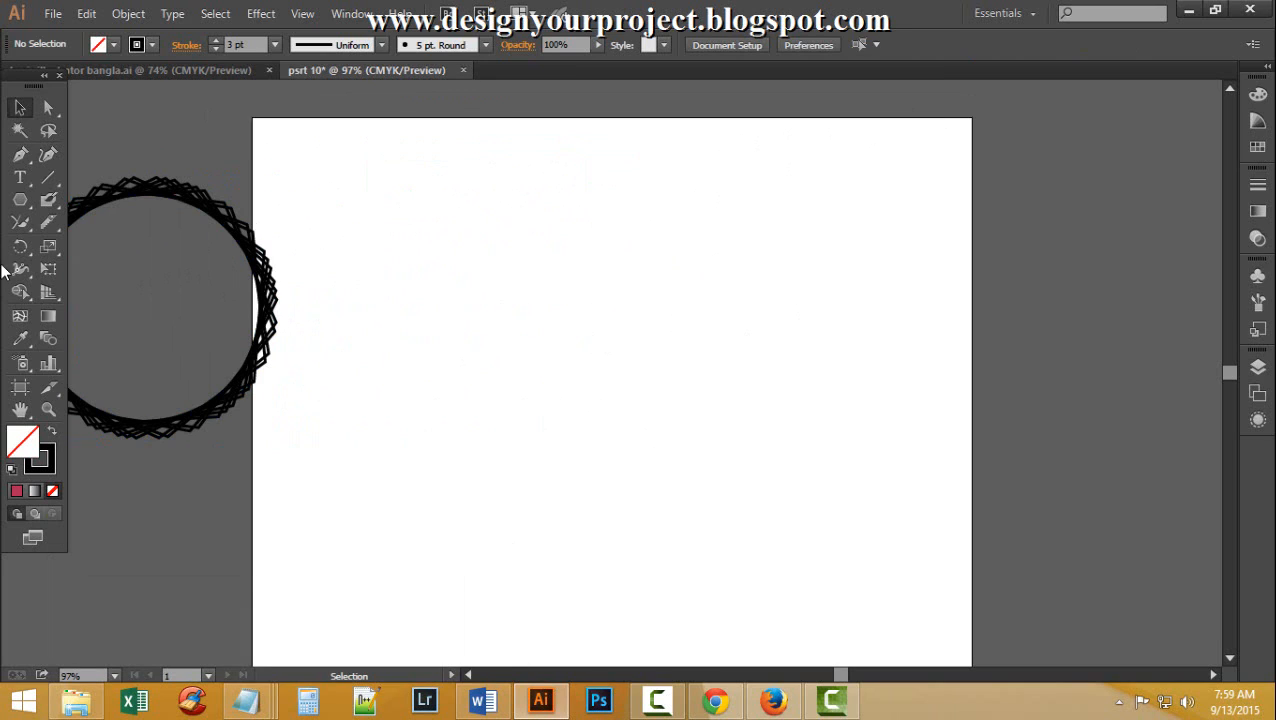
Draw a near-square rectangle around the middle of the artboard with the Rectangle tool
{"action": "left_click", "coordinate": [24, 200]}
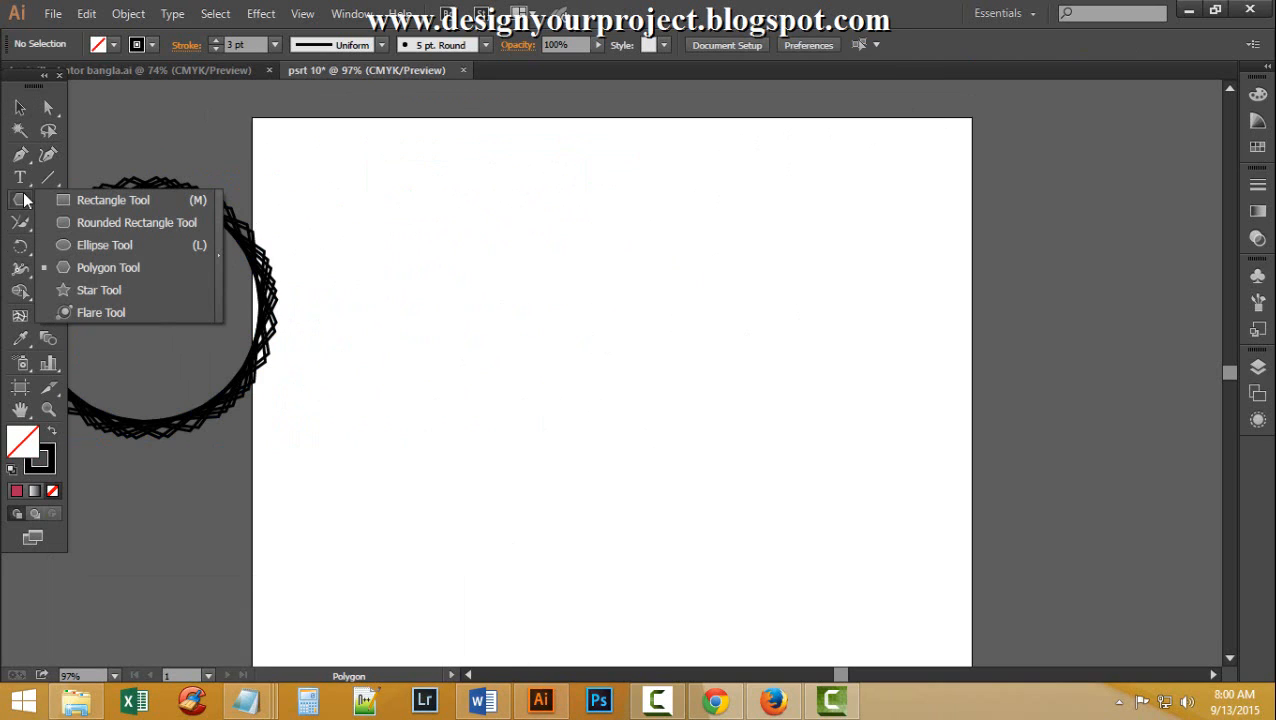
{"action": "left_click", "coordinate": [112, 200]}
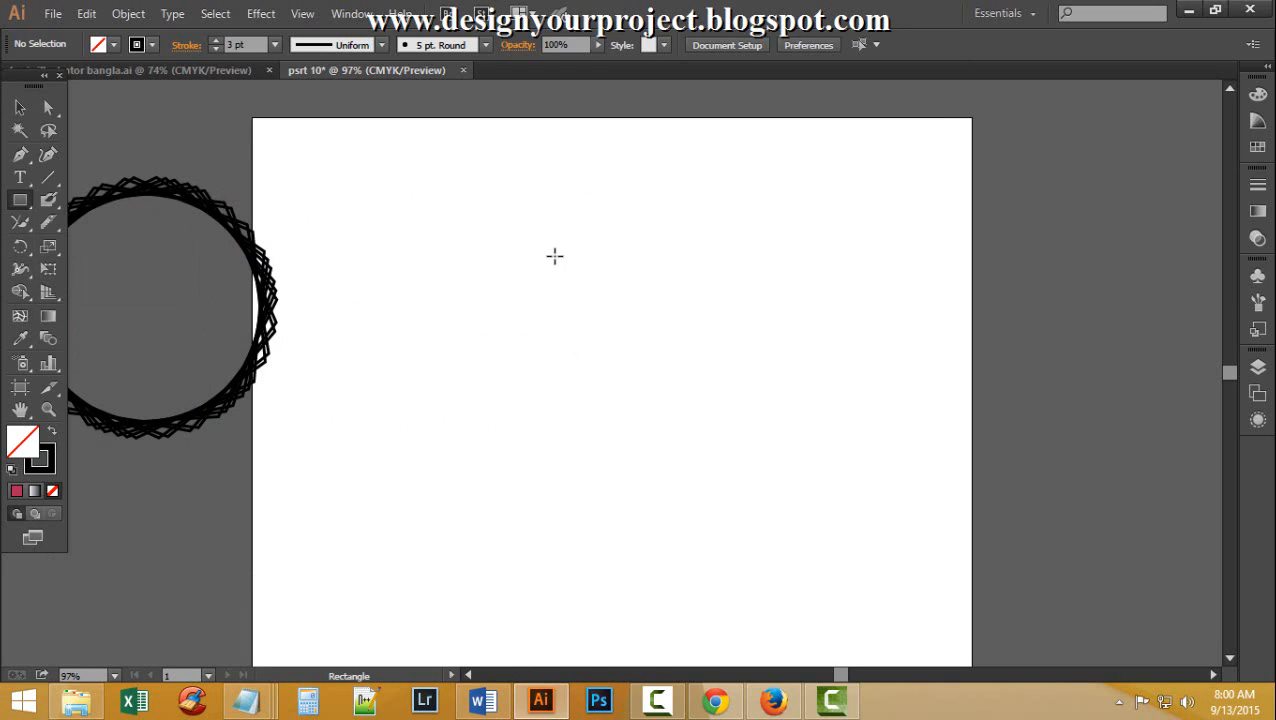
{"action": "left_click_drag", "start_coordinate": [555, 257], "coordinate": [674, 380]}
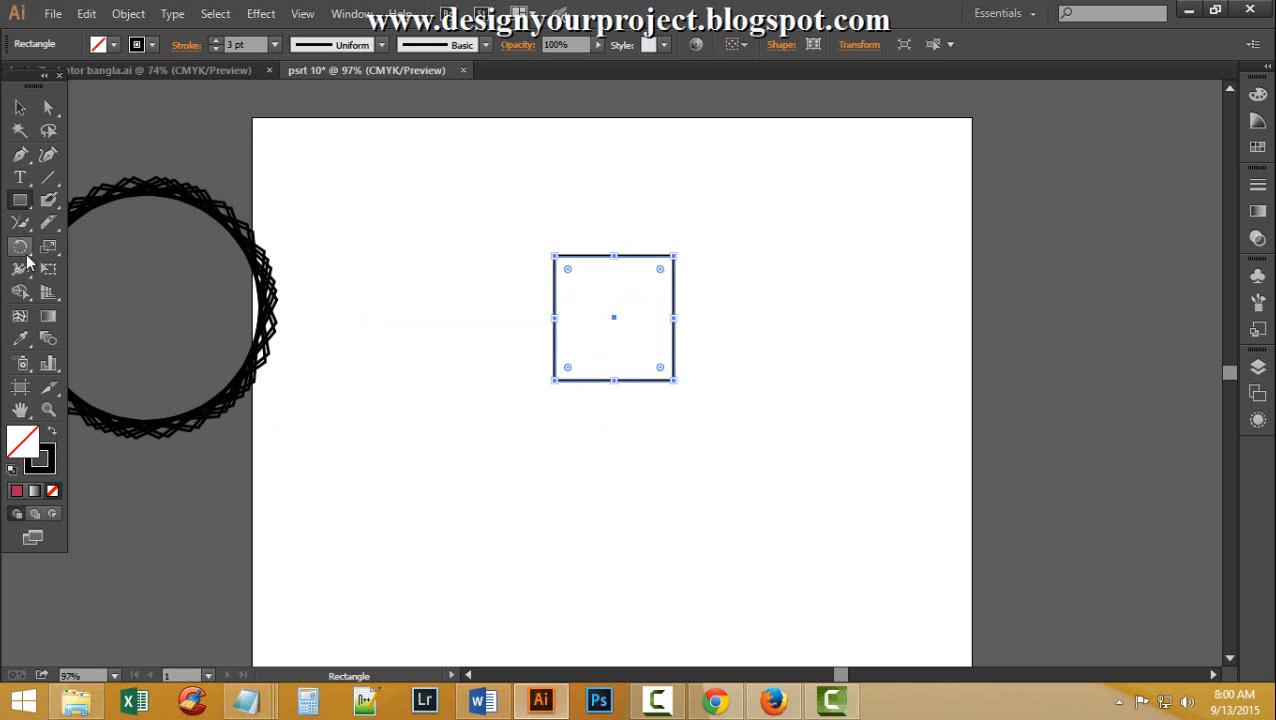
Make a copy of the rectangle rotated 14° about its center
{"action": "key", "text": "r"}
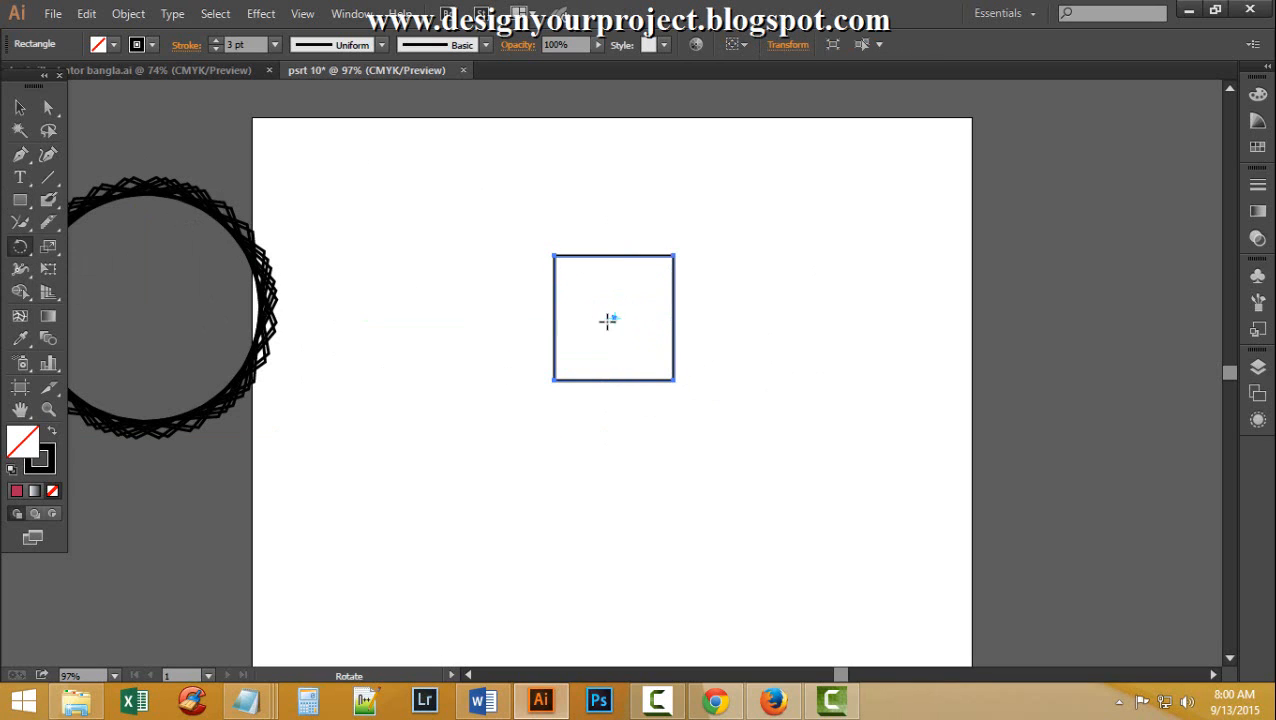
{"action": "double_click", "coordinate": [20, 246]}
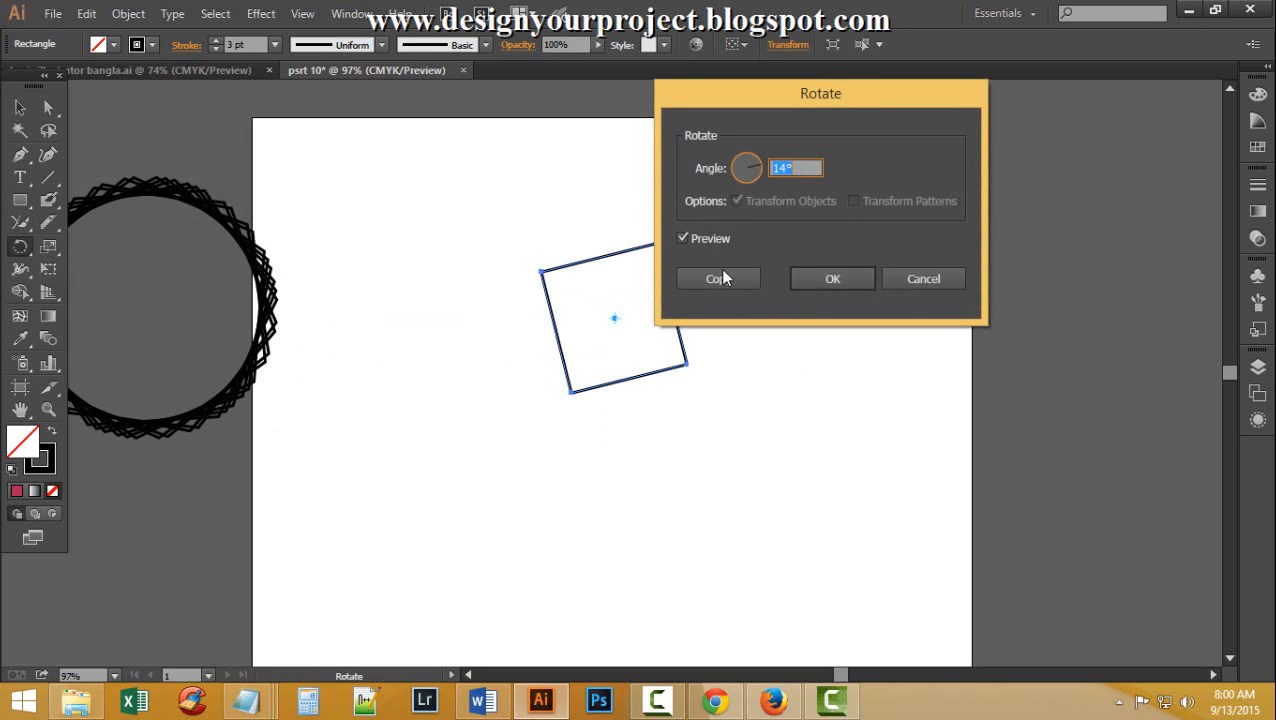
{"action": "left_click", "coordinate": [724, 280]}
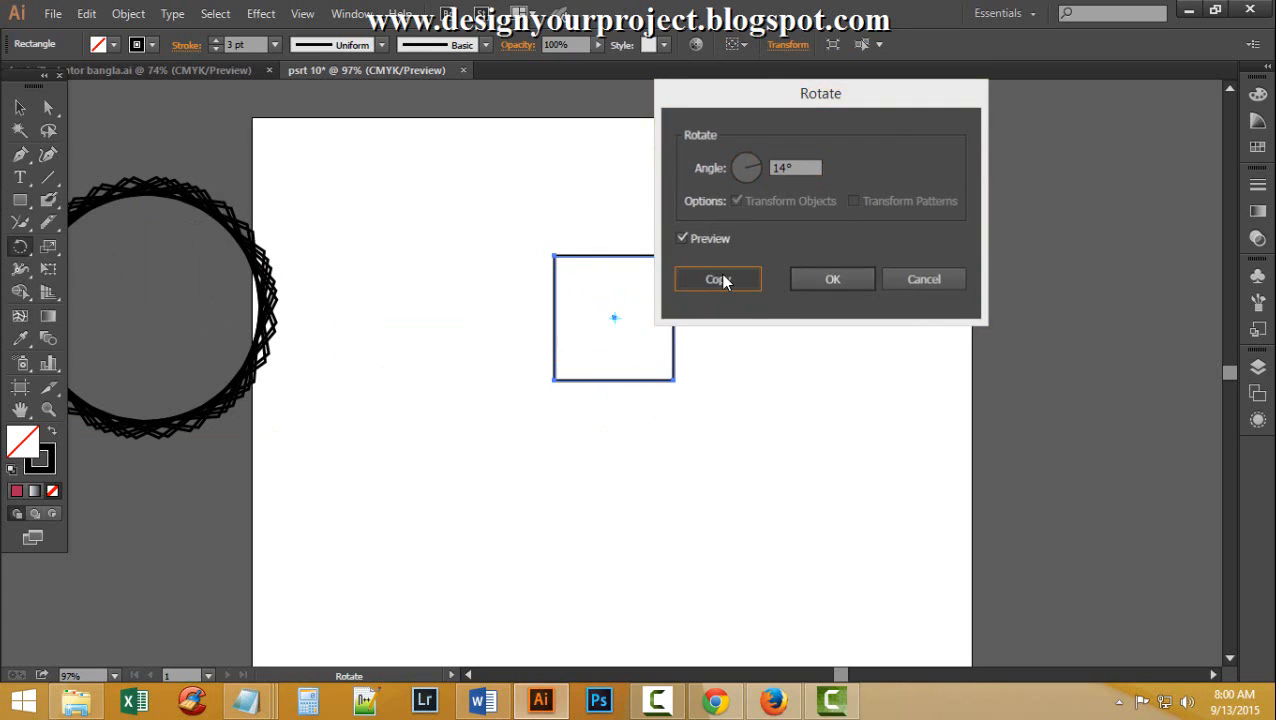
Repeat the 14° rotated copy of the square until the copies form a complete ring
{"action": "key", "text": "ctrl+d"}
{"action": "key", "text": "ctrl+d"}
{"action": "key", "text": "ctrl+d"}
{"action": "key", "text": "ctrl+d"}
{"action": "key", "text": "ctrl+d"}
{"action": "key", "text": "ctrl+d"}
{"action": "key", "text": "ctrl+d"}
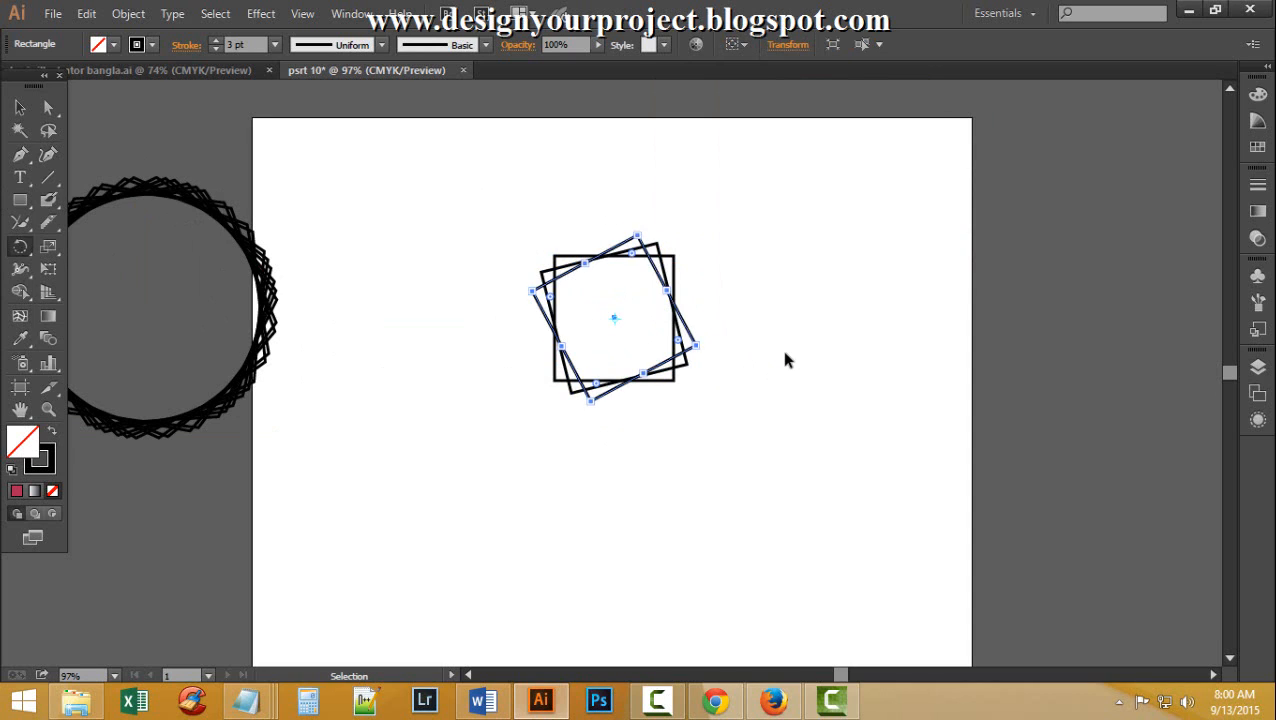
{"action": "key", "text": "ctrl+d"}
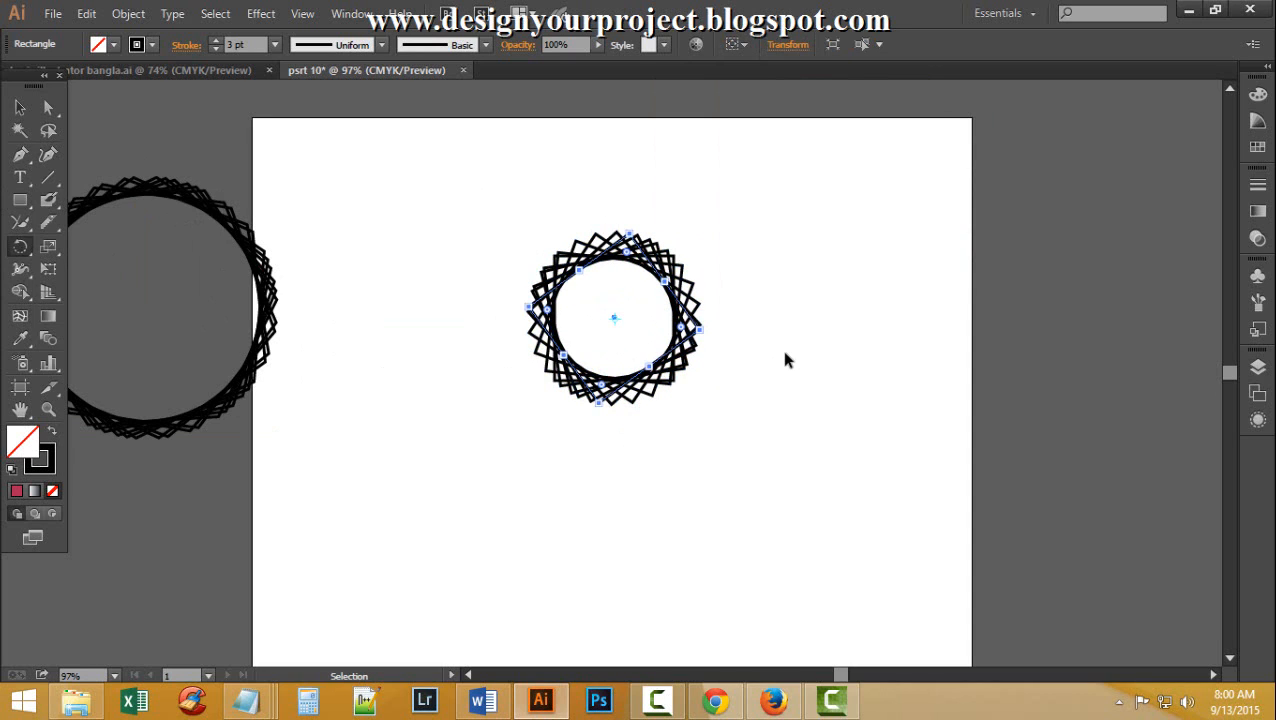
{"action": "key", "text": "ctrl+d"}
Select the whole ring of squares, move it to the artboard's upper-left corner and deselect it
{"action": "key", "text": "r"}
{"action": "left_click", "coordinate": [18, 107]}
{"action": "left_click_drag", "start_coordinate": [506, 212], "coordinate": [820, 425]}
{"action": "left_click_drag", "start_coordinate": [643, 283], "coordinate": [447, 250]}
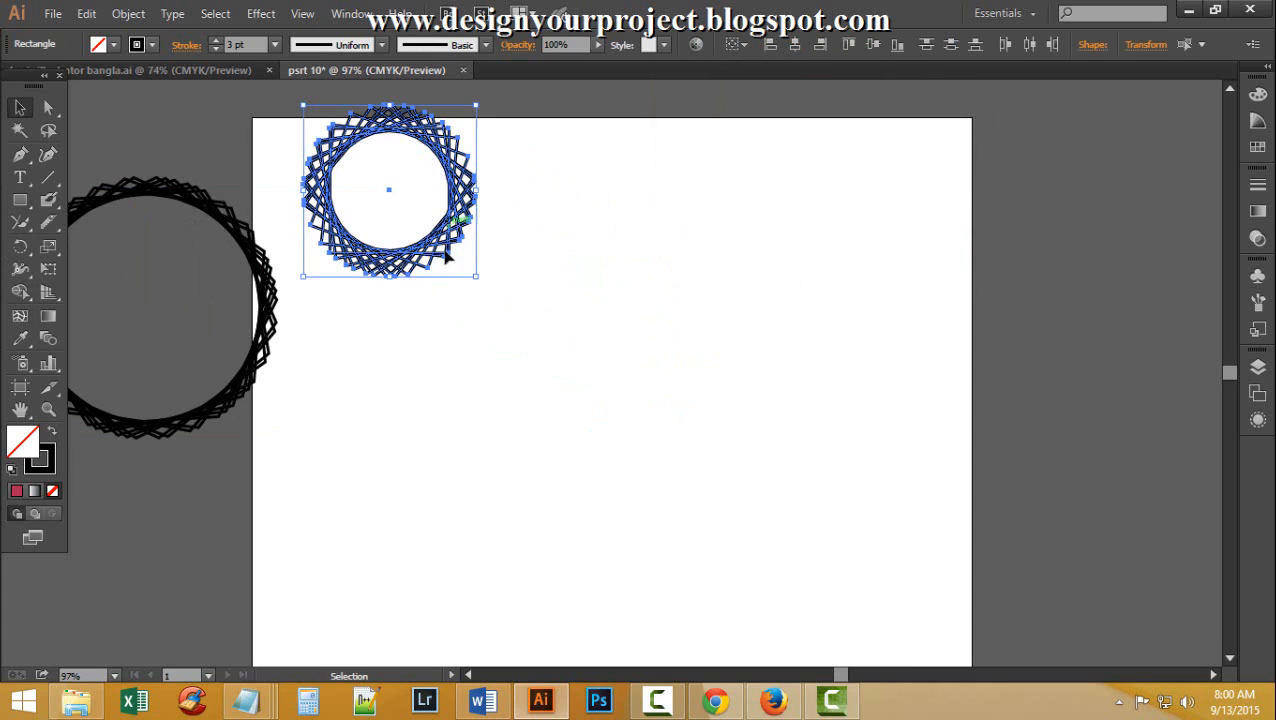
{"action": "left_click", "coordinate": [615, 388]}
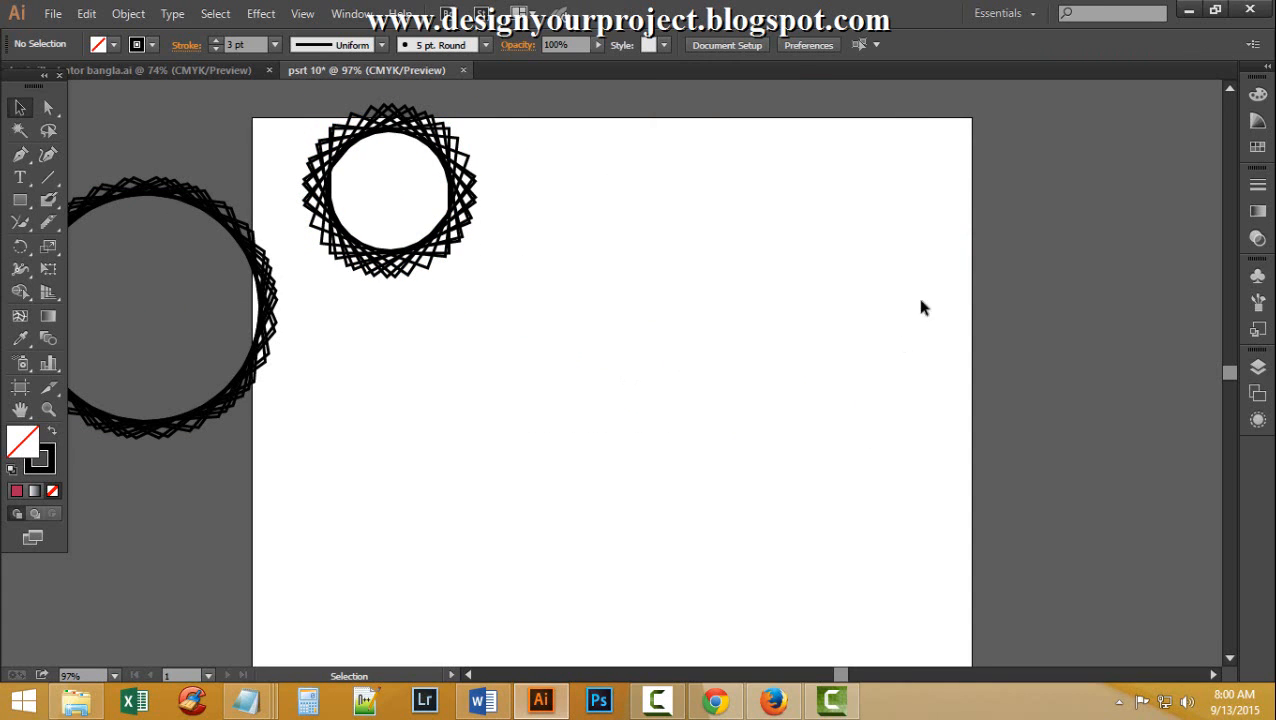
Draw a tall ellipse in the artboard's lower middle and make a copy rotated 14° around its bottom anchor point
{"action": "left_click_drag", "start_coordinate": [20, 202], "coordinate": [71, 245]}
{"action": "mouse_move", "coordinate": [568, 316]}
{"action": "left_mouse_down"}
{"action": "mouse_move", "coordinate": [664, 447]}
{"action": "mouse_move", "coordinate": [715, 569]}
{"action": "left_mouse_up"}
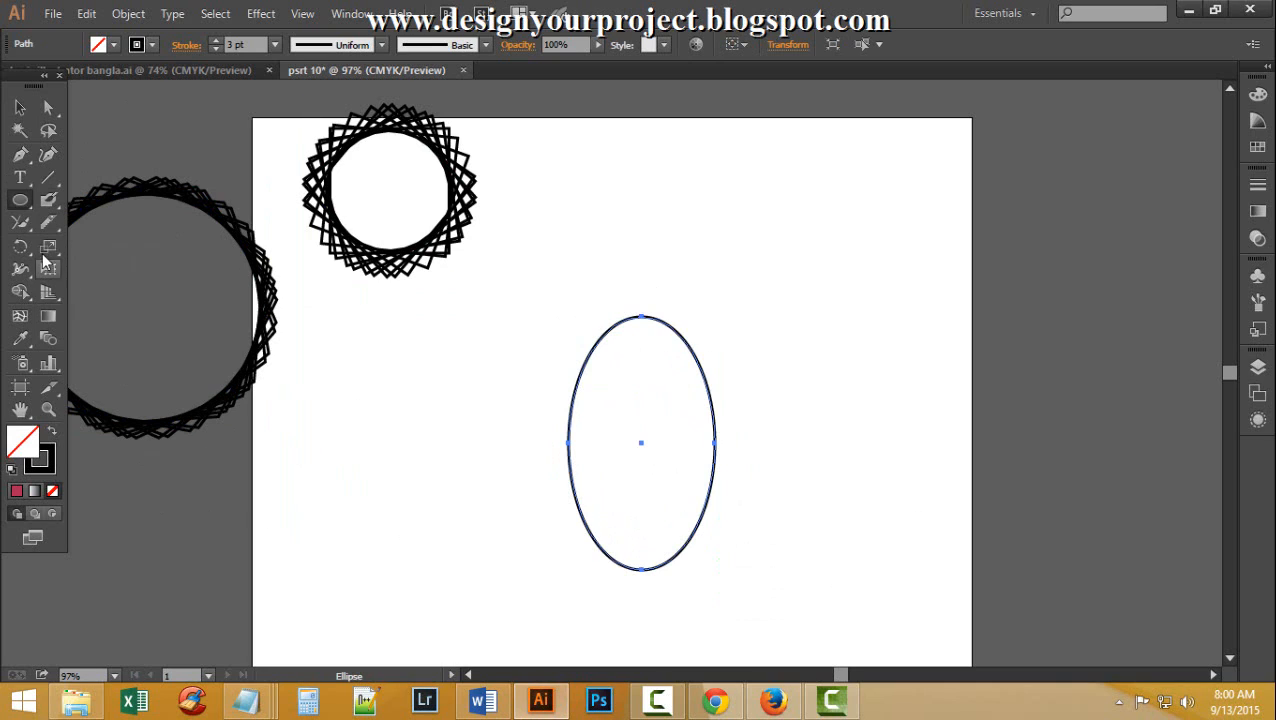
{"action": "left_click", "coordinate": [24, 250]}
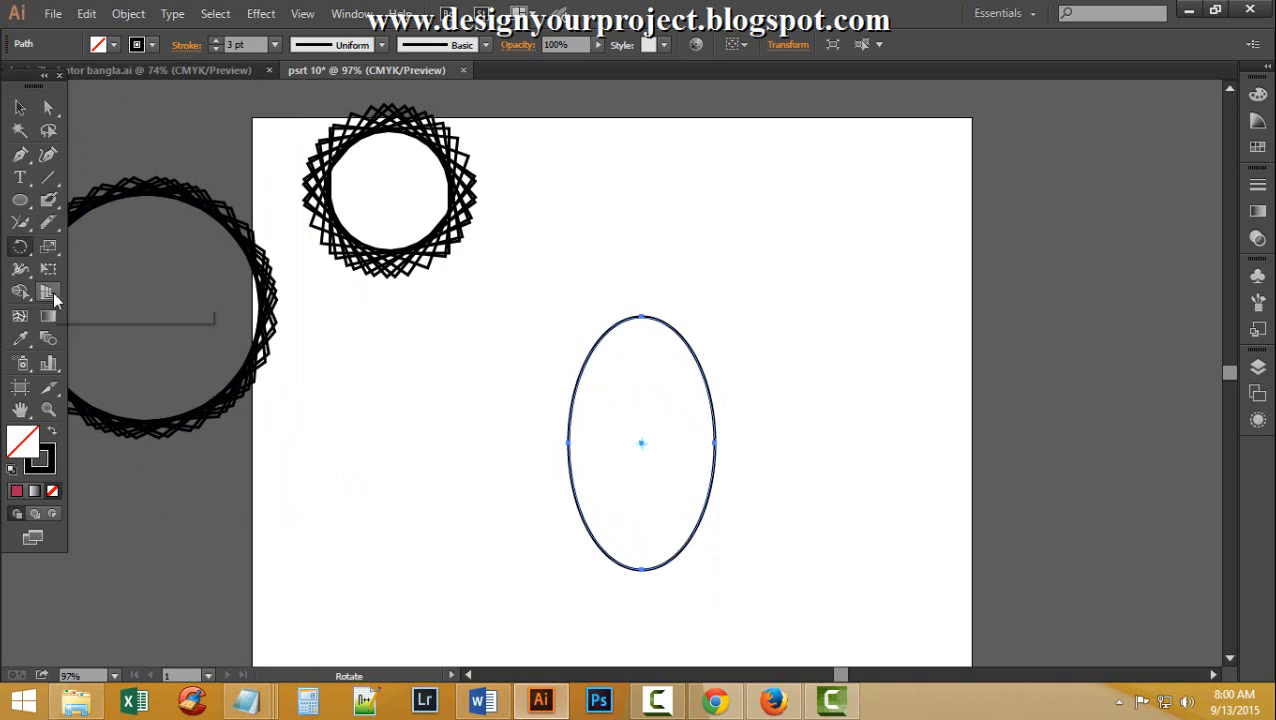
{"action": "left_click", "coordinate": [641, 568], "text": "alt"}
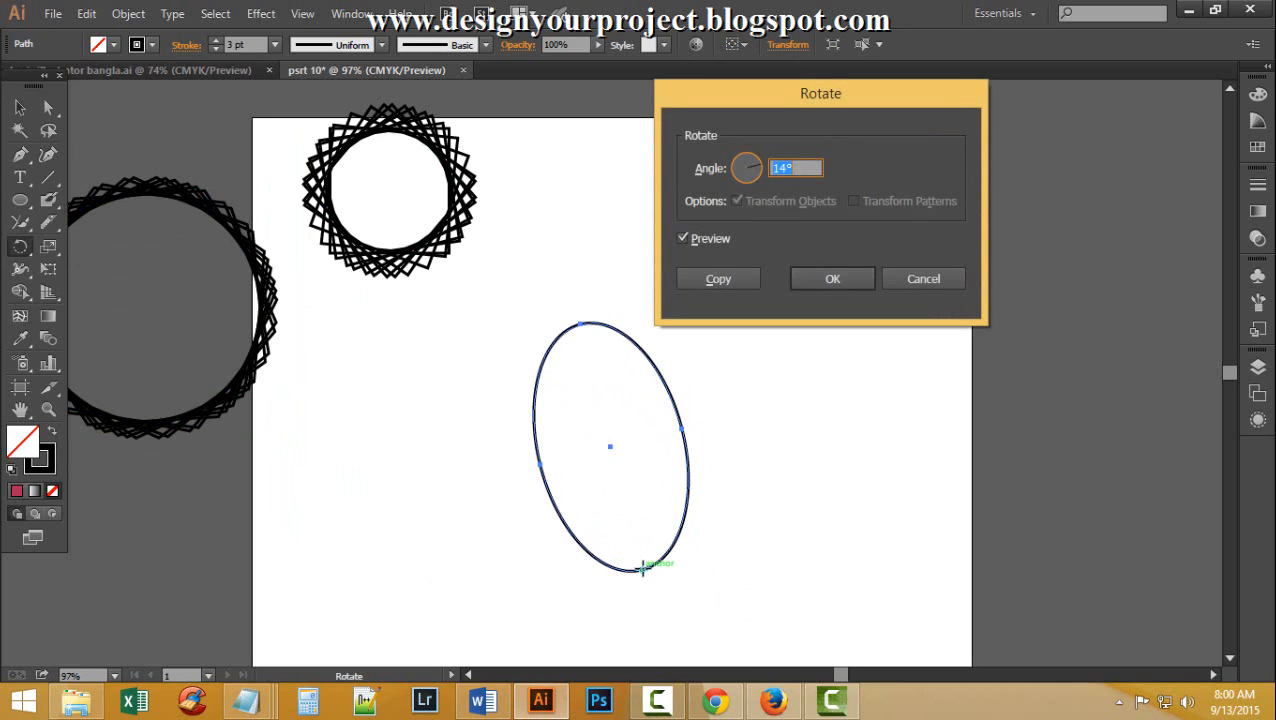
{"action": "left_click", "coordinate": [728, 281]}
{"action": "key", "text": "ctrl"}
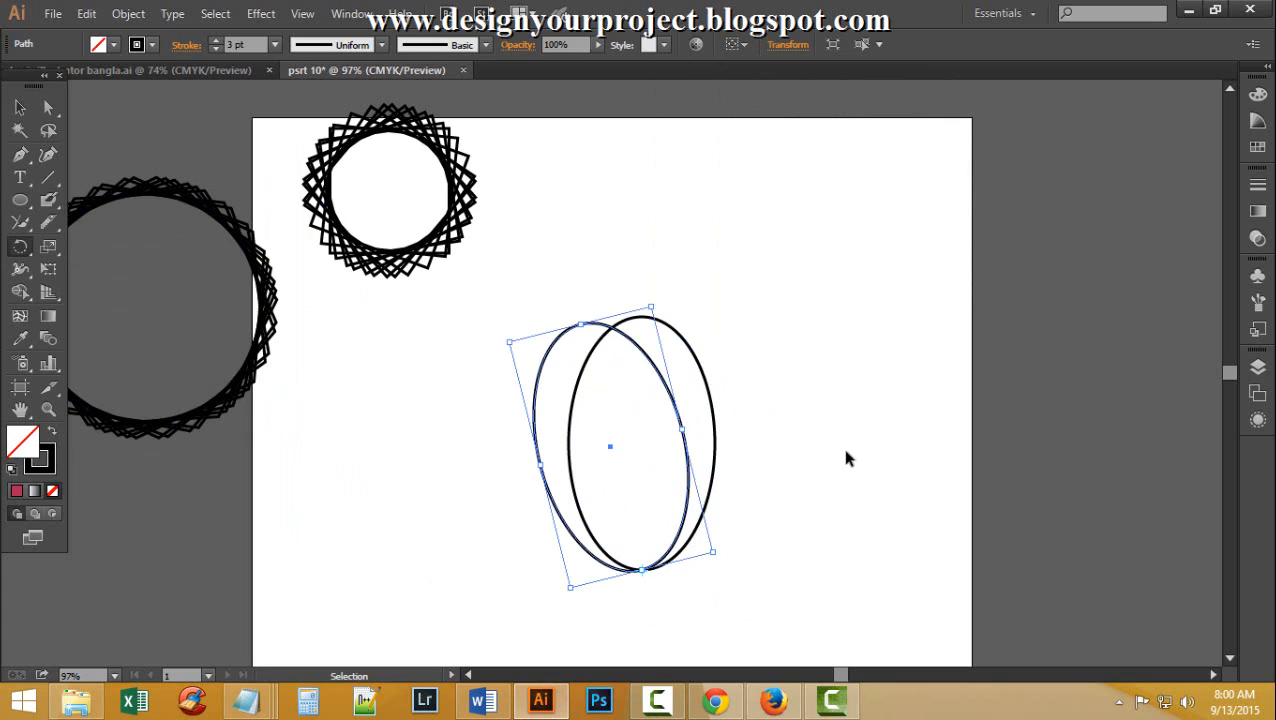
Repeat the rotated ellipse copy until the ellipses form a full flower around the bottom anchor point
{"action": "key", "text": "ctrl+d"}
{"action": "key", "text": "ctrl+d"}
{"action": "key", "text": "ctrl+d"}
{"action": "key", "text": "ctrl+d"}
{"action": "key", "text": "ctrl+d"}
{"action": "key", "text": "ctrl+d"}
{"action": "key", "text": "ctrl+d"}
{"action": "key", "text": "ctrl+d"}
{"action": "key", "text": "ctrl+d"}
{"action": "key", "text": "ctrl+d"}
{"action": "key", "text": "ctrl+d"}
{"action": "key", "text": "ctrl+d"}
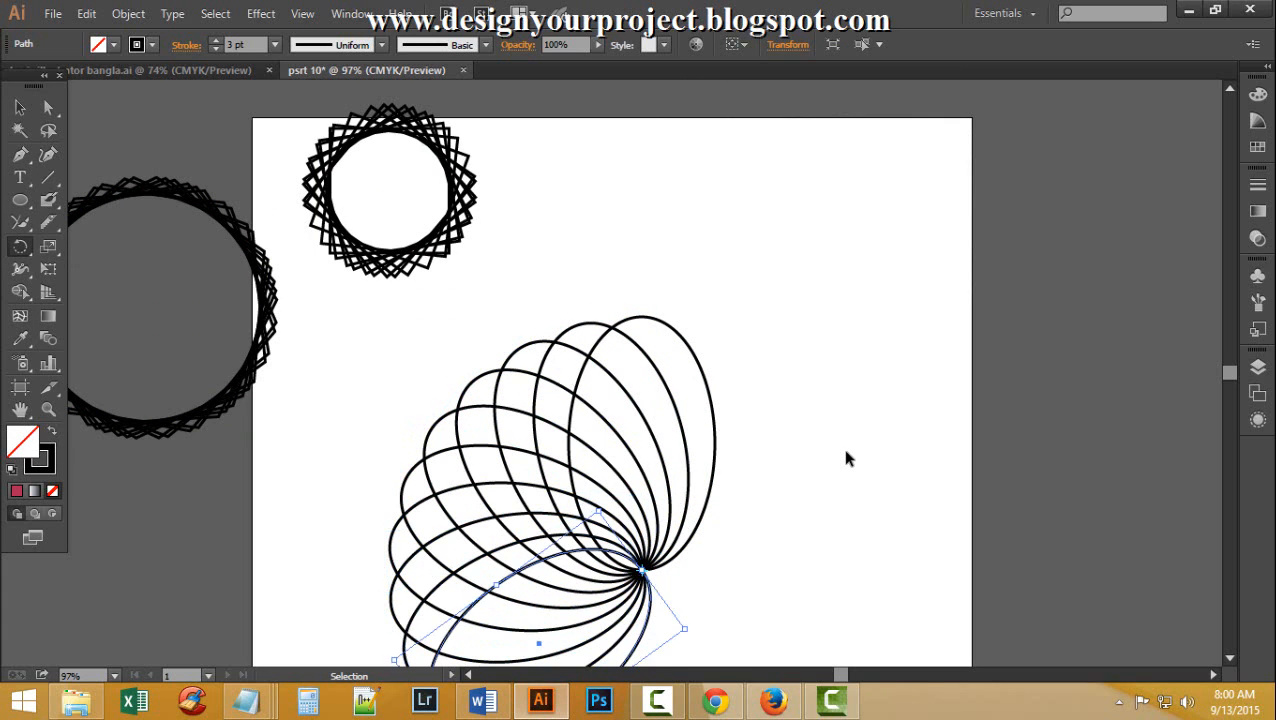
{"action": "key", "text": "ctrl+d"}
{"action": "key", "text": "ctrl+d"}
{"action": "key", "text": "ctrl+d"}
{"action": "key", "text": "ctrl+d"}
{"action": "key", "text": "ctrl+d"}
{"action": "key", "text": "ctrl+d"}
{"action": "key", "text": "ctrl+d"}
{"action": "key", "text": "ctrl+d"}
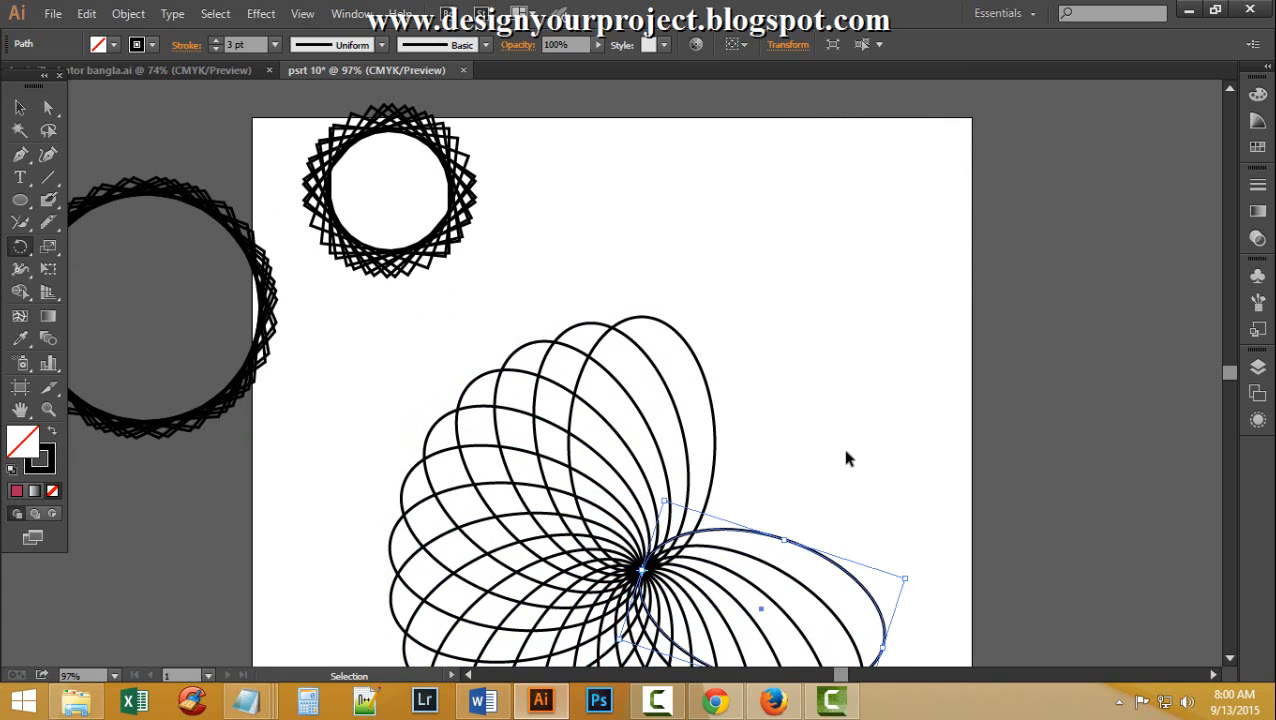
{"action": "key", "text": "ctrl+d"}
{"action": "key", "text": "ctrl+d"}
{"action": "key", "text": "ctrl+d"}
{"action": "key", "text": "ctrl+d"}
{"action": "key", "text": "ctrl+d"}
{"action": "key", "text": "ctrl+d"}
{"action": "key", "text": "ctrl+d"}
{"action": "key", "text": "ctrl+d"}
{"action": "key", "text": "ctrl+d"}
{"action": "key", "text": "ctrl+d"}
{"action": "key", "text": "ctrl+d"}
{"action": "key", "text": "ctrl+d"}
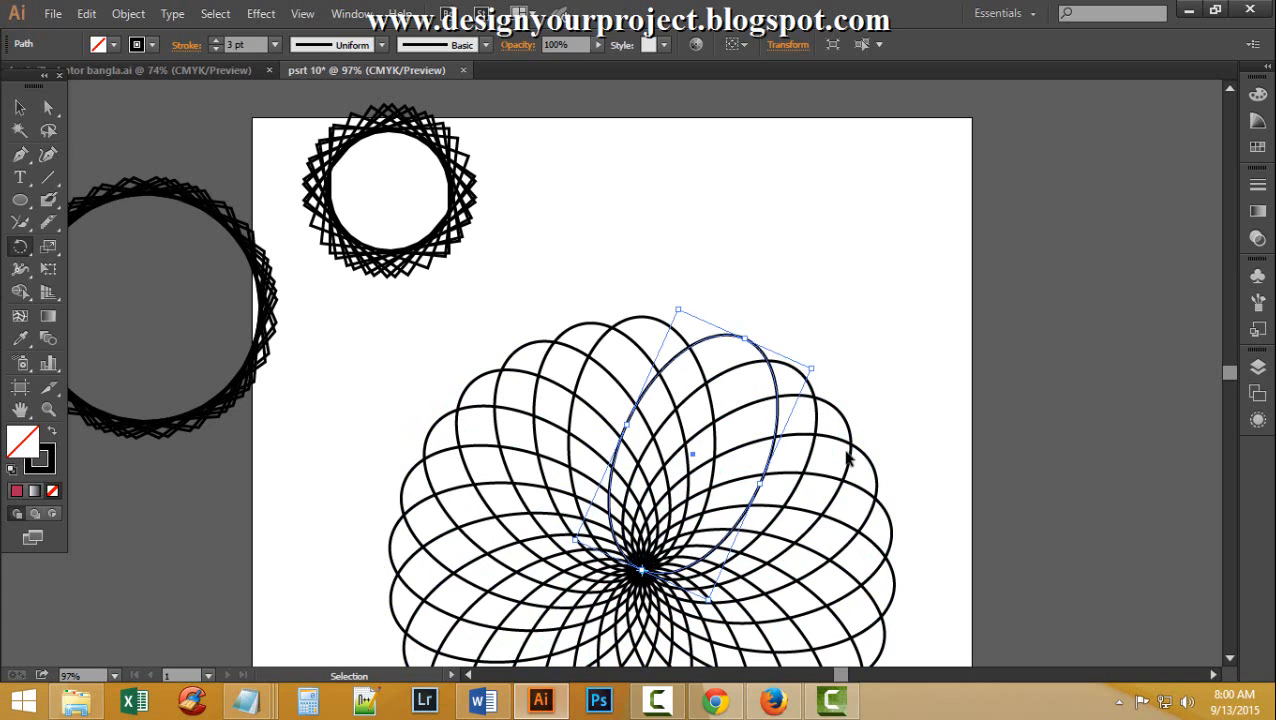
Select the whole ellipse flower and move it off the artboard, well beyond its right edge
{"action": "scroll", "coordinate": [732, 512], "scroll_direction": "down", "scroll_amount": 2}
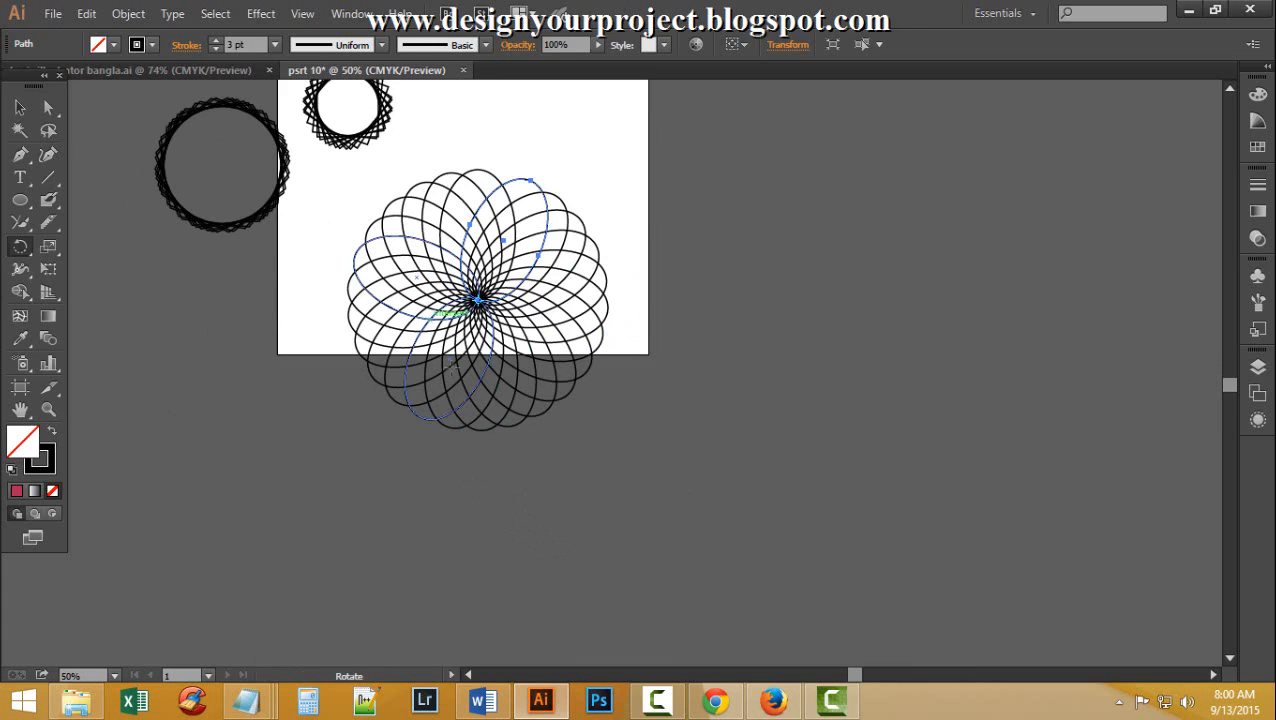
{"action": "key", "text": "v"}
{"action": "left_click_drag", "start_coordinate": [336, 256], "coordinate": [650, 480]}
{"action": "left_click_drag", "start_coordinate": [470, 368], "coordinate": [955, 277]}
{"action": "left_click", "coordinate": [713, 495]}
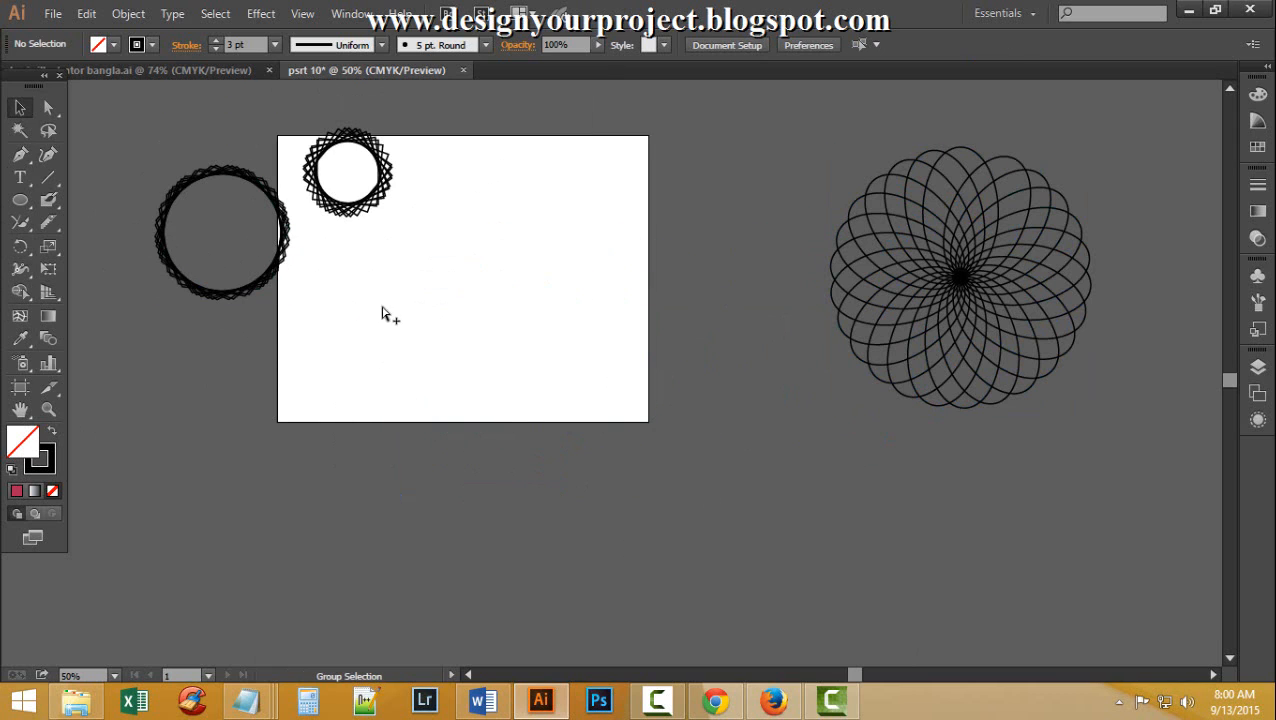
Draw a horizontal line from the artboard's middle toward its right edge and set its stroke weight to 9 pt
{"action": "left_click", "coordinate": [48, 178]}
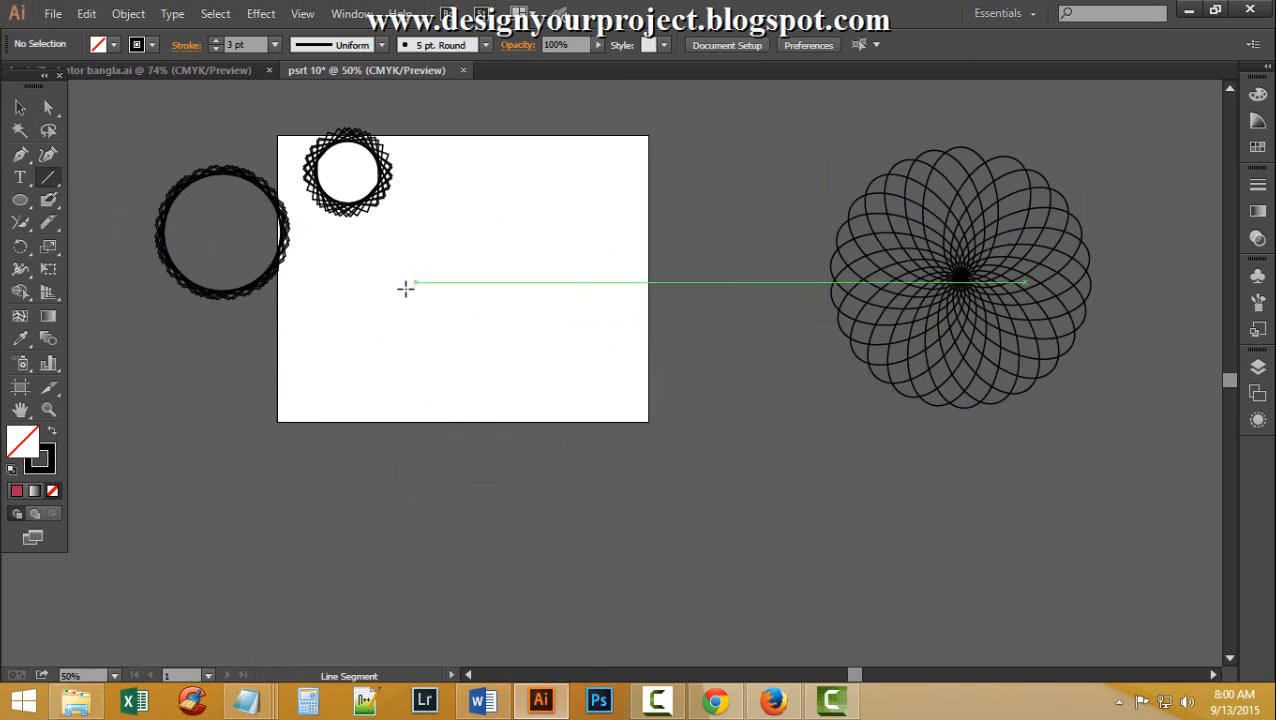
{"action": "left_click_drag", "start_coordinate": [412, 290], "coordinate": [630, 288]}
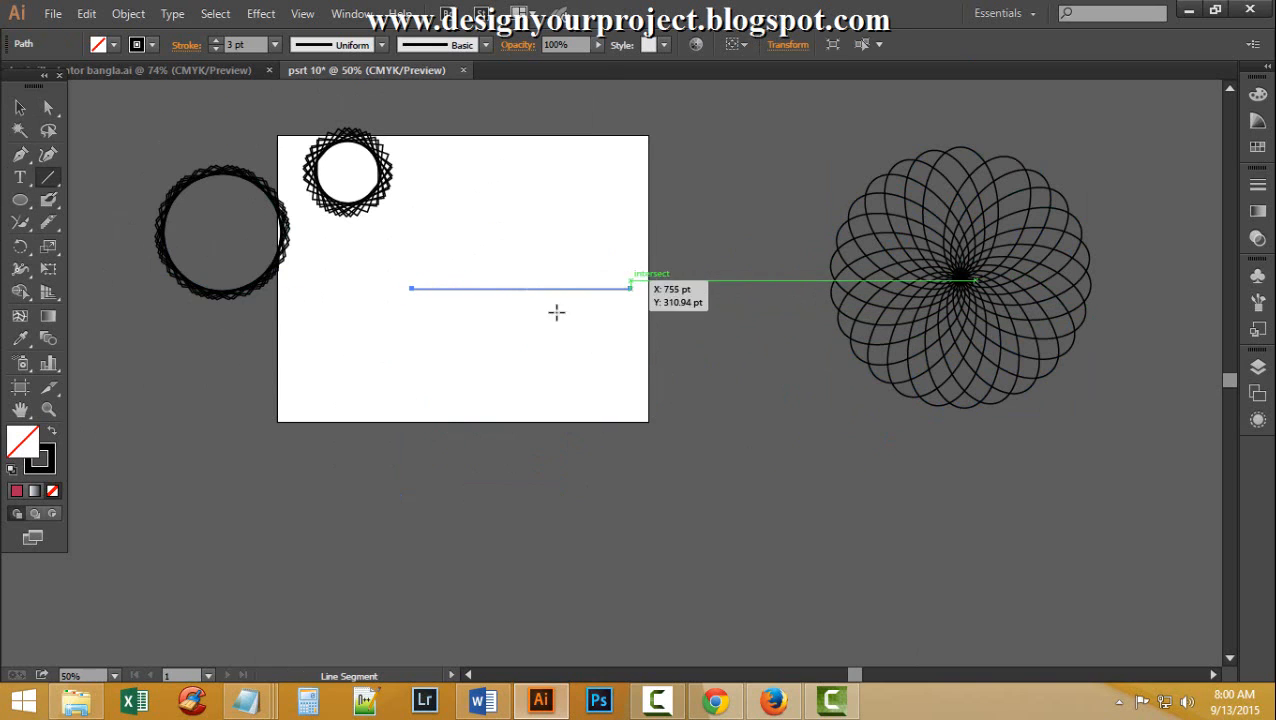
{"action": "left_click", "coordinate": [220, 41]}
{"action": "left_click", "coordinate": [220, 41]}
{"action": "left_click", "coordinate": [220, 41]}
Shorten the thick line from its left end to about two thirds of its length and deselect it
{"action": "left_click", "coordinate": [523, 381]}
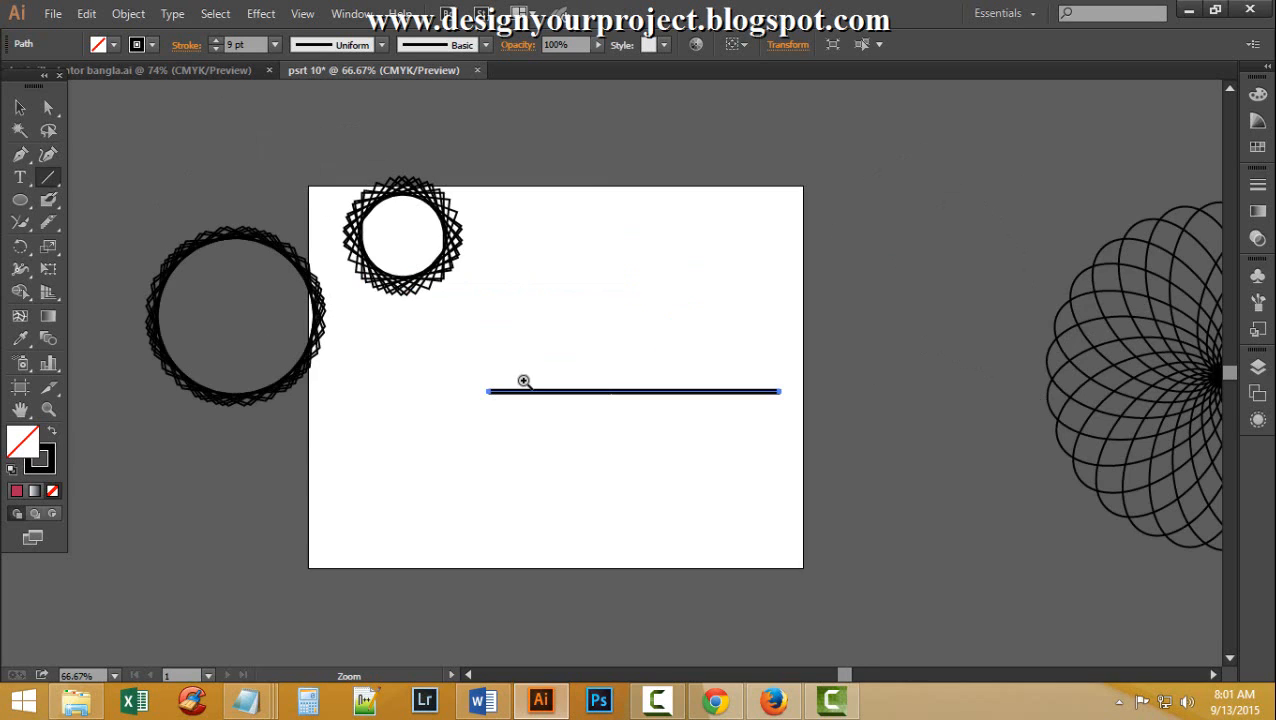
{"action": "left_click", "coordinate": [664, 490]}
{"action": "left_click", "coordinate": [16, 108]}
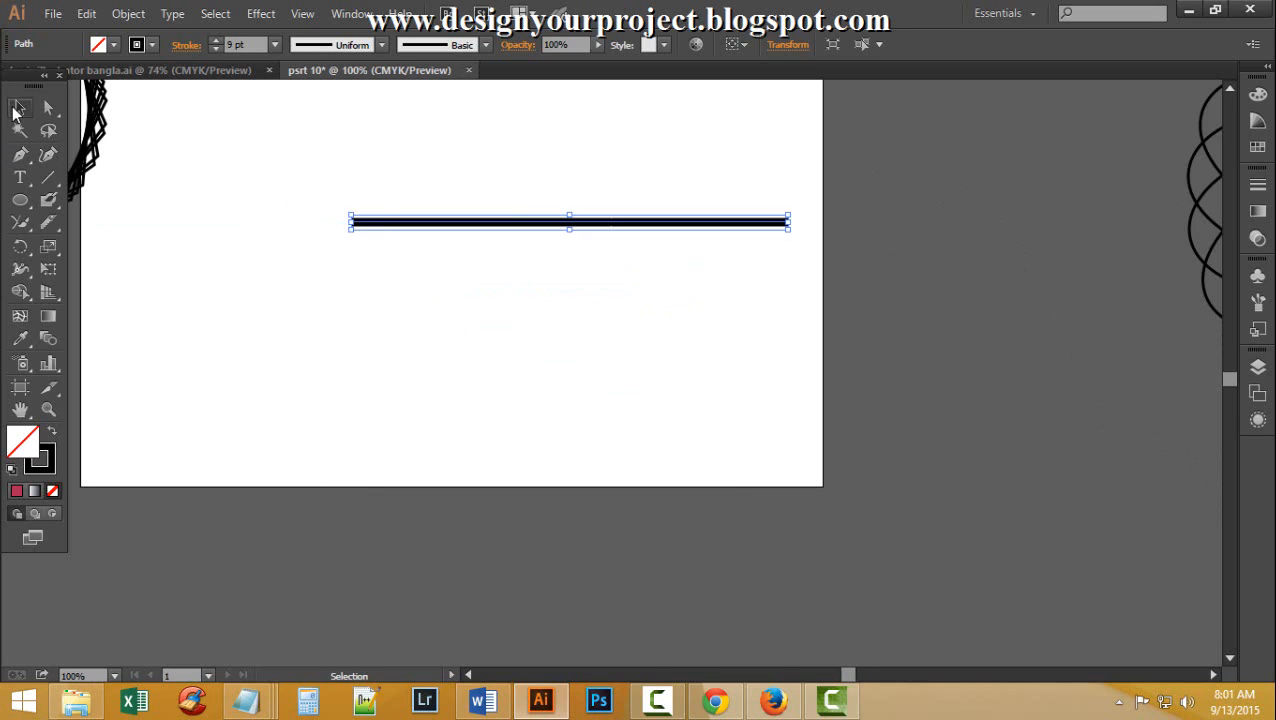
{"action": "left_click_drag", "start_coordinate": [350, 222], "coordinate": [509, 222]}
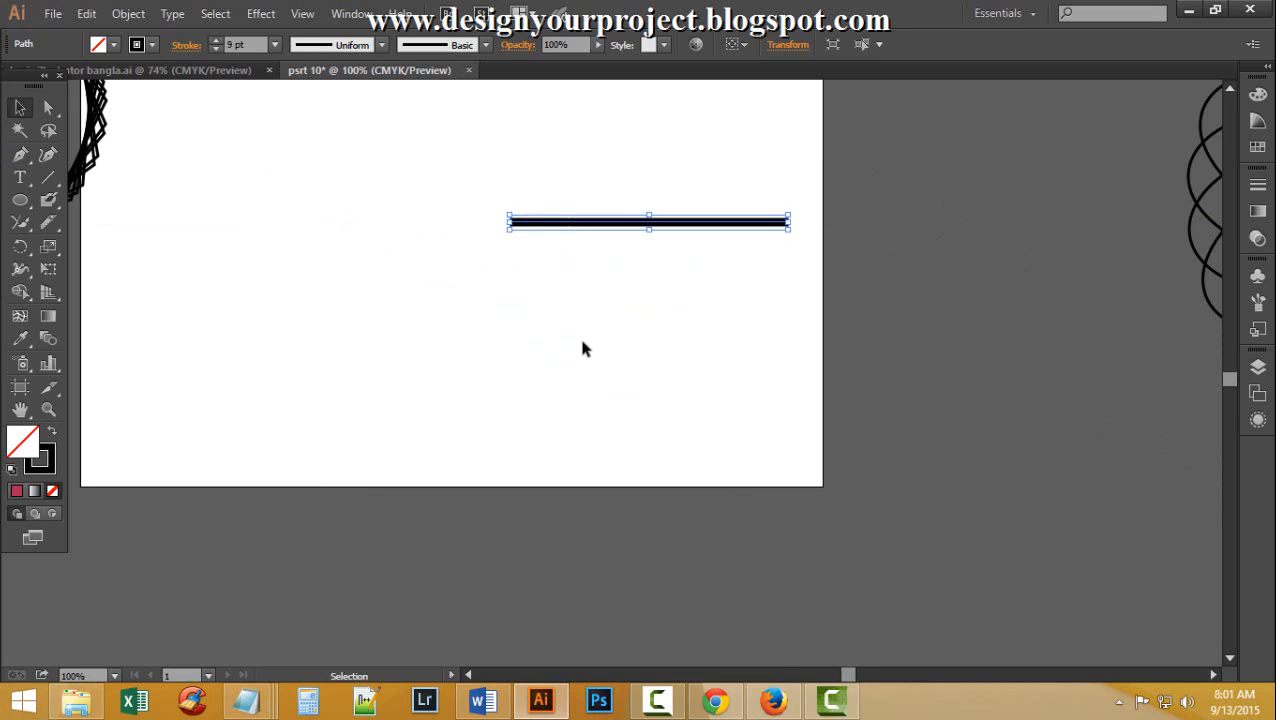
{"action": "left_click", "coordinate": [584, 348]}
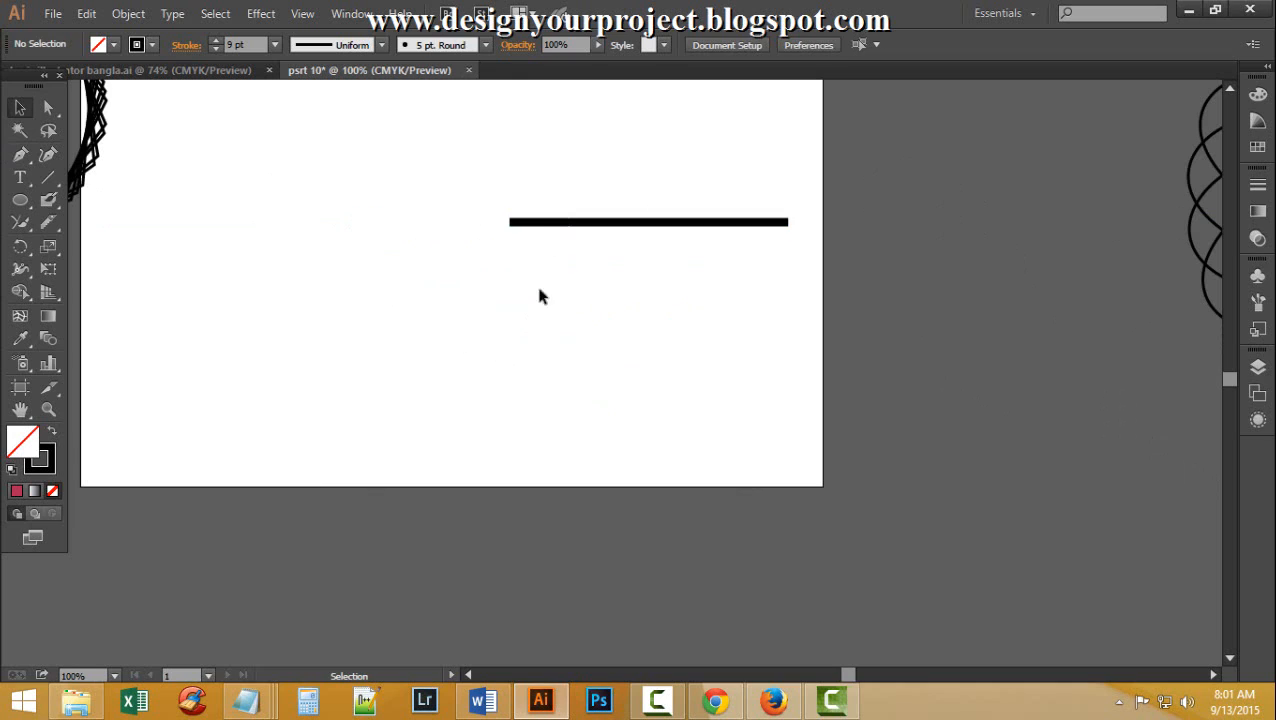
Make a copy of the thick line rotated 14° around its midpoint
{"action": "left_click", "coordinate": [20, 247]}
{"action": "left_click", "coordinate": [550, 223], "text": "ctrl"}
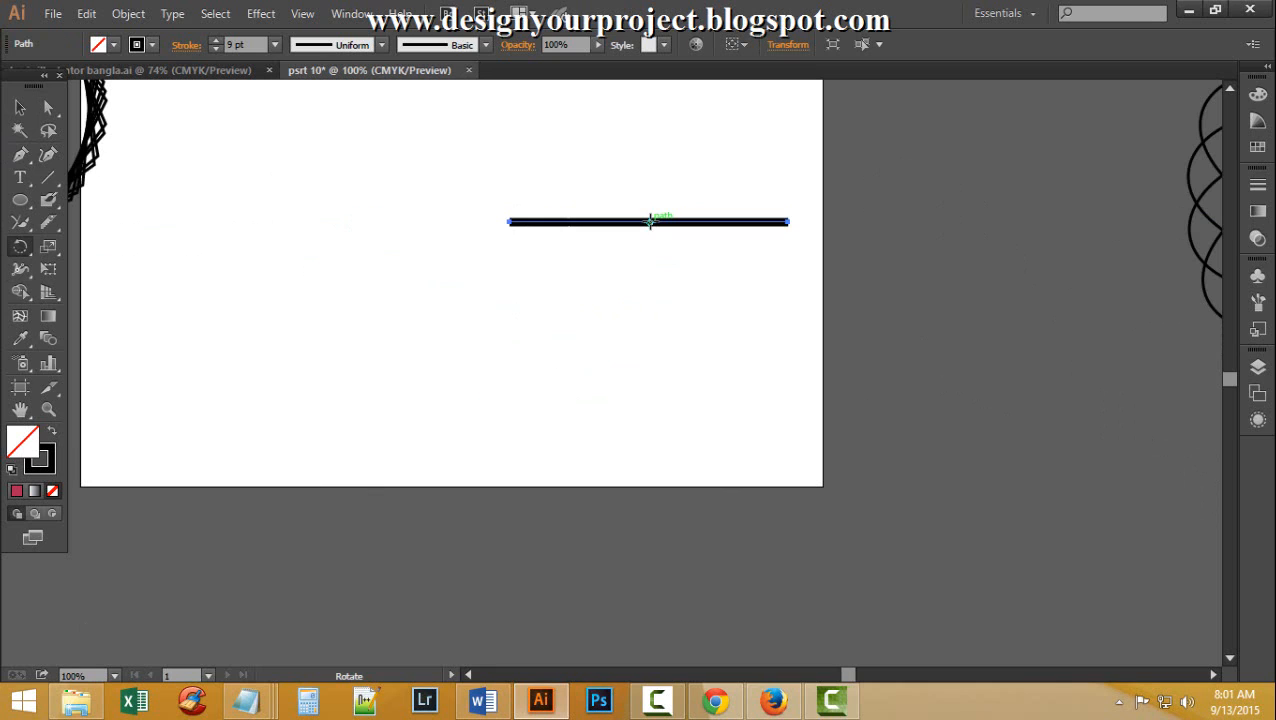
{"action": "left_click", "coordinate": [651, 221], "text": "alt"}
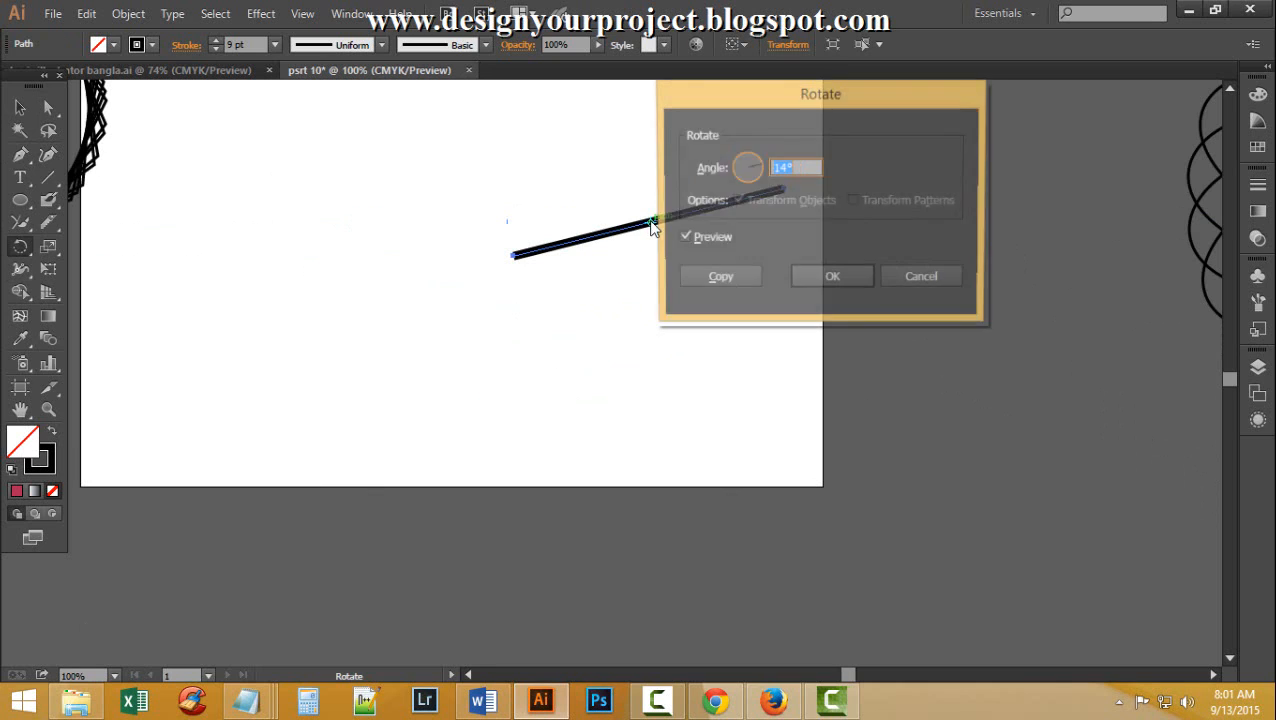
{"action": "left_click", "coordinate": [728, 278]}
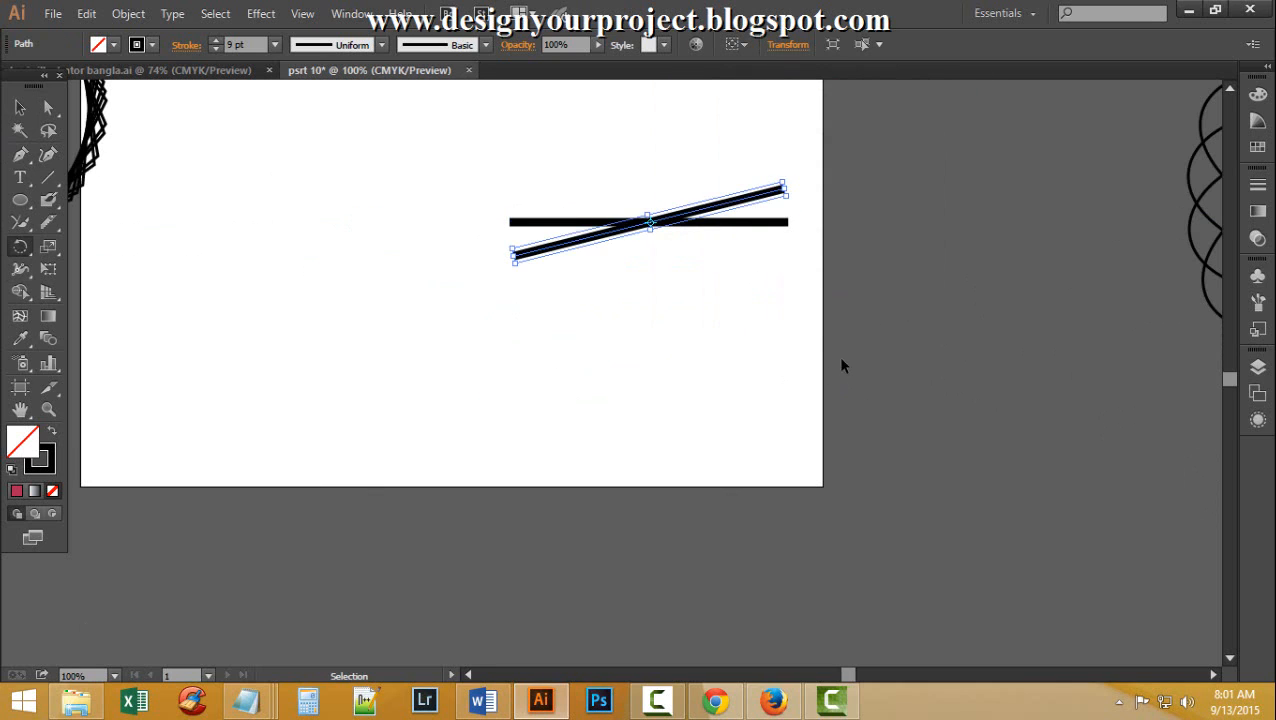
Repeat the rotated line copy until the lines form a complete sunburst
{"action": "key", "text": "ctrl+d"}
{"action": "key", "text": "ctrl+d"}
{"action": "key", "text": "ctrl+d"}
{"action": "key", "text": "ctrl+d"}
{"action": "key", "text": "ctrl+d"}
{"action": "key", "text": "ctrl+d"}
{"action": "key", "text": "ctrl+d"}
{"action": "key", "text": "ctrl+d"}
{"action": "key", "text": "ctrl+d"}
{"action": "key", "text": "ctrl+d"}
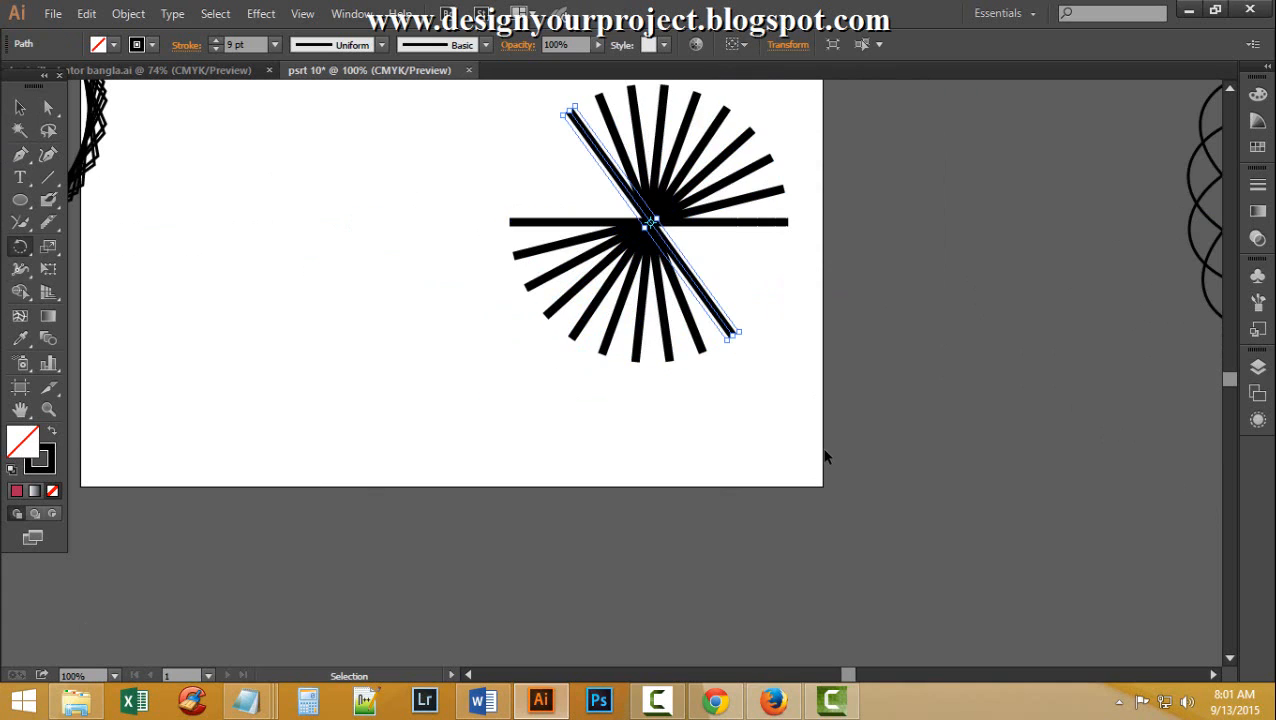
{"action": "key", "text": "ctrl+d"}
{"action": "key", "text": "ctrl+d"}
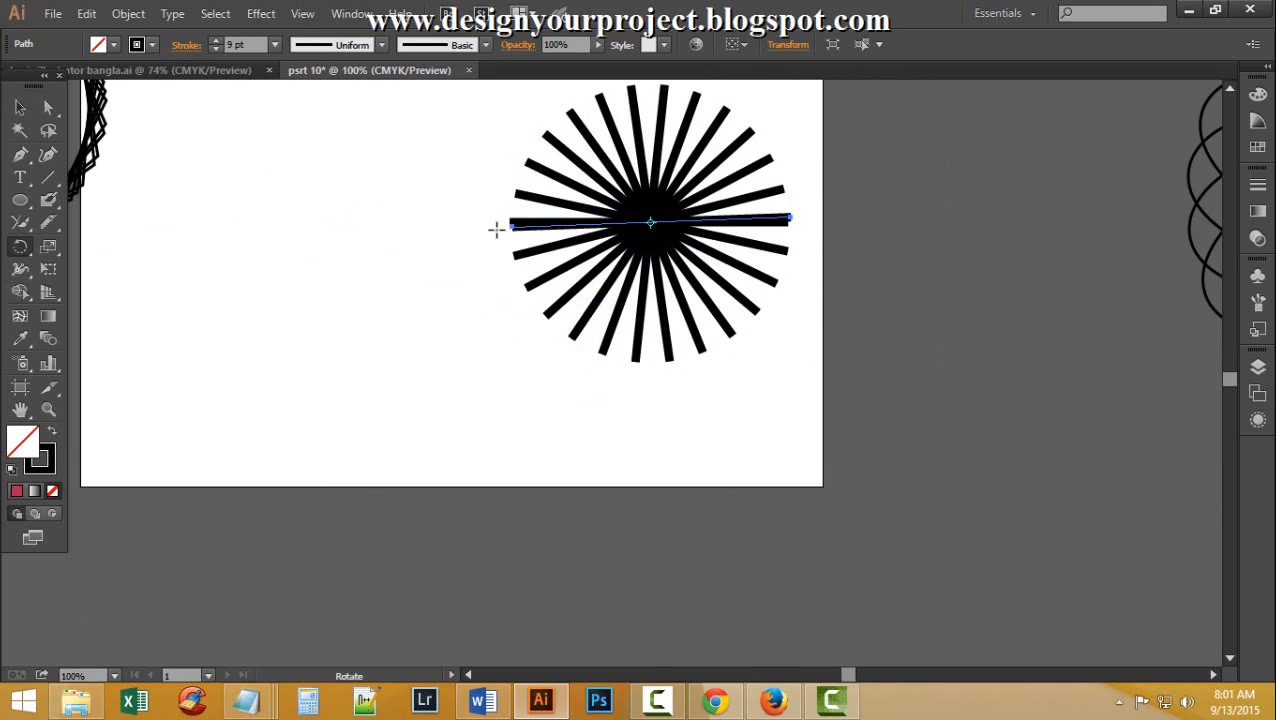
Select the whole sunburst, move it just outside the artboard's right edge and deselect it
{"action": "key", "text": "v"}
{"action": "left_click", "coordinate": [485, 388]}
{"action": "scroll", "coordinate": [485, 388], "scroll_direction": "up", "scroll_amount": 2}
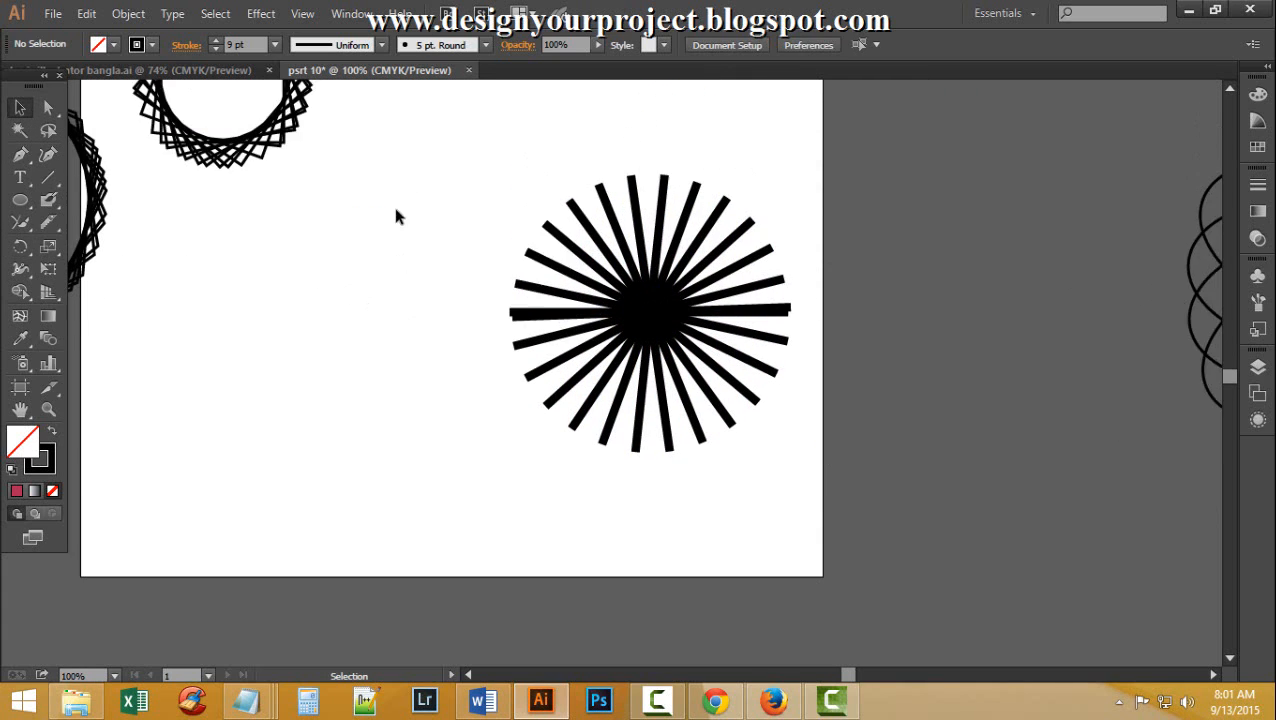
{"action": "left_click_drag", "start_coordinate": [564, 279], "coordinate": [894, 476]}
{"action": "left_click_drag", "start_coordinate": [604, 352], "coordinate": [914, 234]}
{"action": "left_click", "coordinate": [681, 396]}
Group all the ellipses of the flower pattern into one object
{"action": "left_click", "coordinate": [430, 500], "text": "ctrl+alt"}
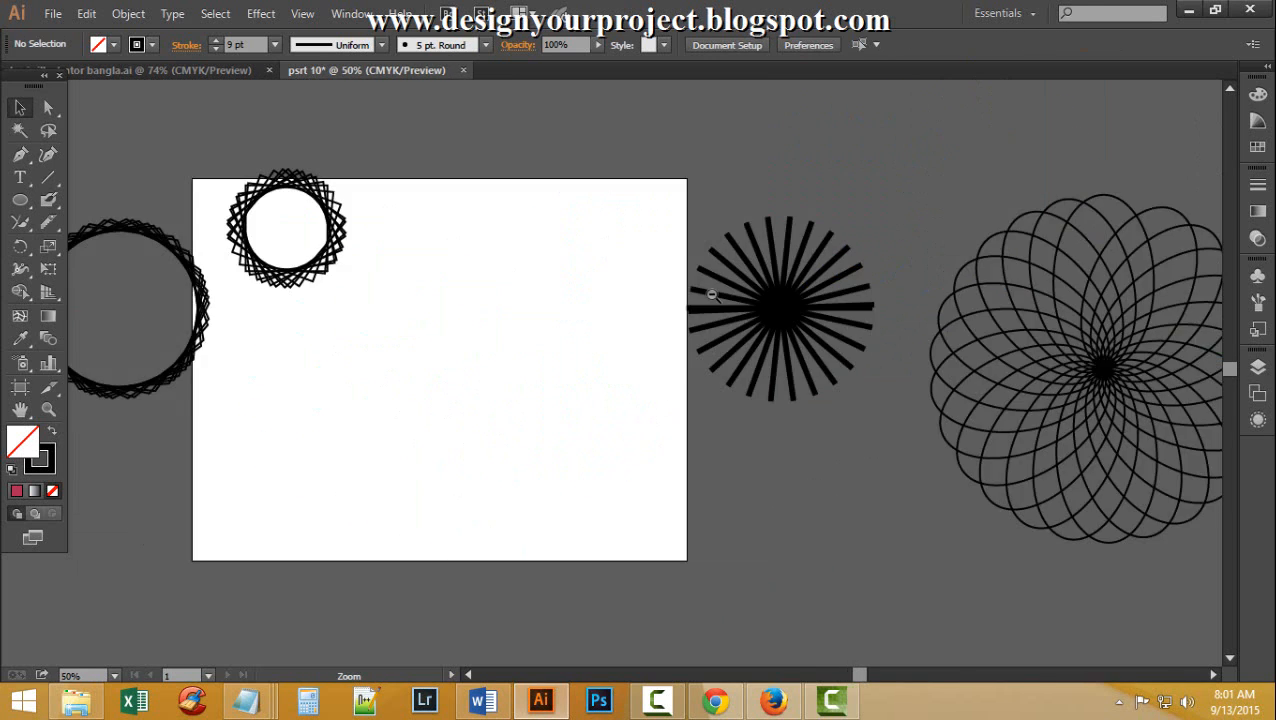
{"action": "left_click", "coordinate": [449, 492], "text": "ctrl+alt"}
{"action": "left_click_drag", "start_coordinate": [513, 424], "coordinate": [510, 332]}
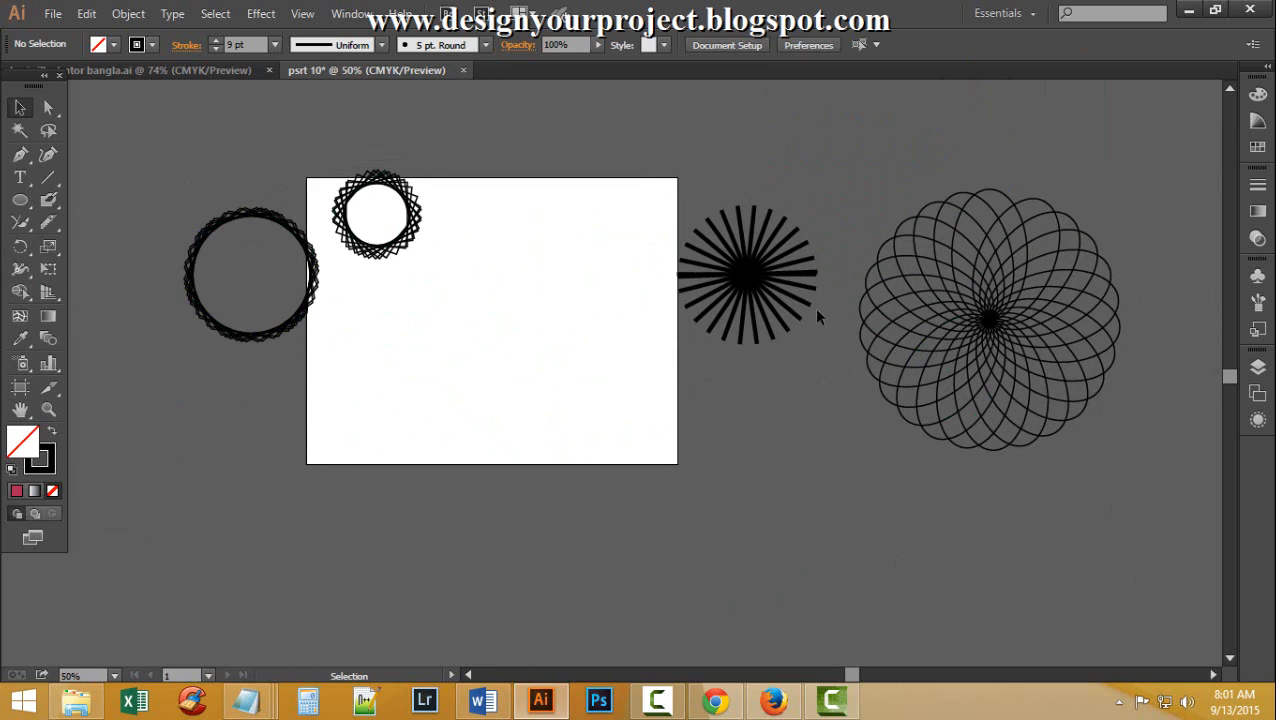
{"action": "left_click", "coordinate": [1105, 394]}
{"action": "key", "text": "a"}
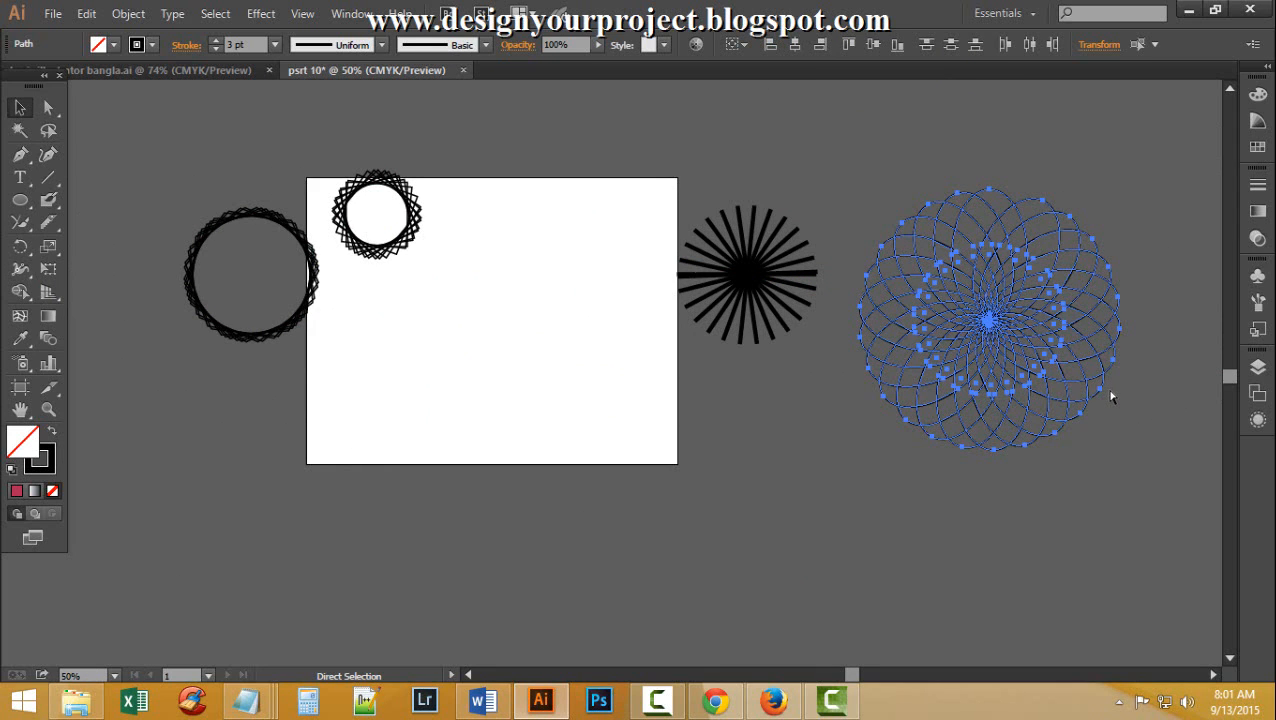
{"action": "key", "text": "v"}
{"action": "left_click", "coordinate": [128, 16]}
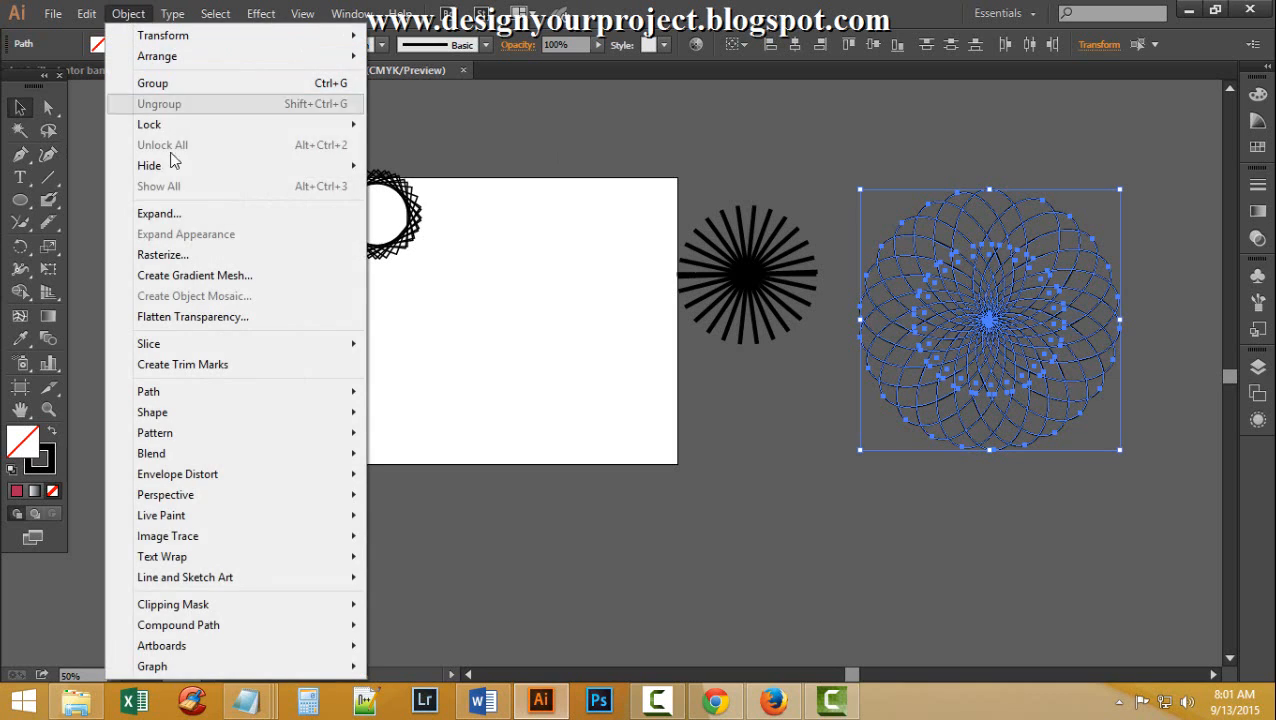
{"action": "left_click", "coordinate": [246, 82]}
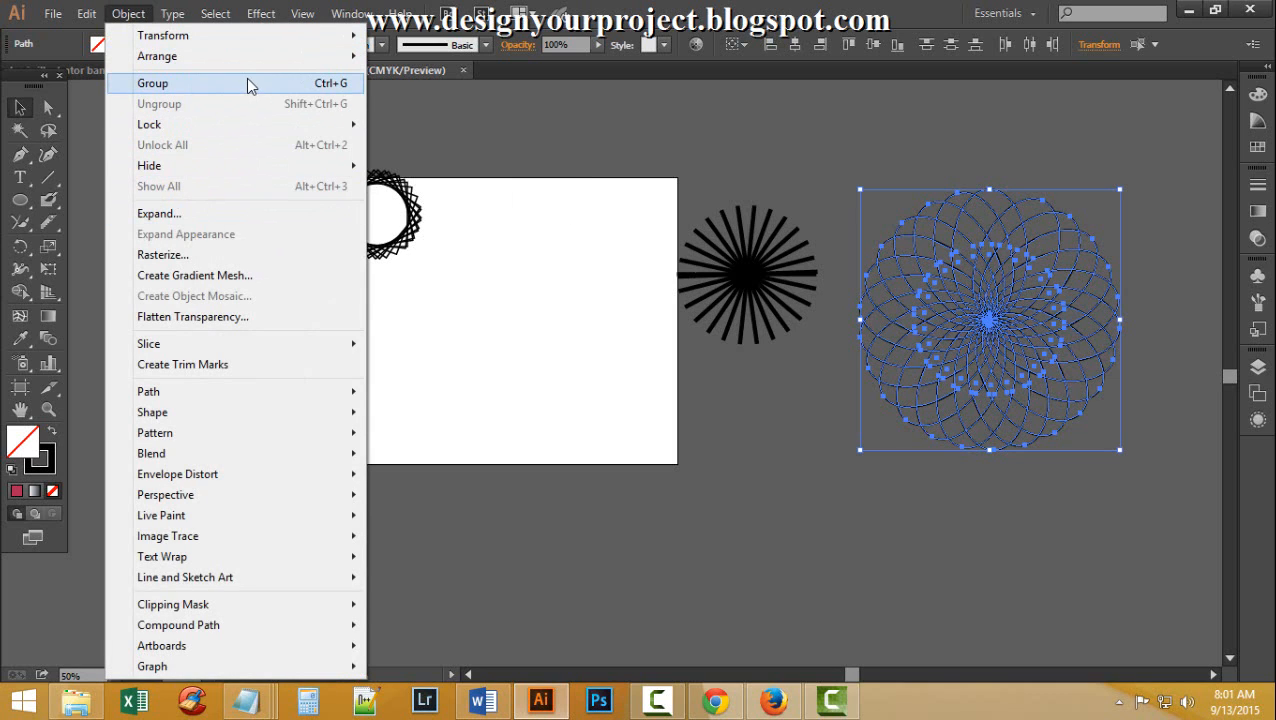
{"action": "left_click", "coordinate": [651, 185]}
{"action": "left_click_drag", "start_coordinate": [651, 185], "coordinate": [815, 328]}
{"action": "left_click", "coordinate": [883, 470]}
Move the grouped flower farther right and place a copy of it over the artboard's lower middle
{"action": "left_click_drag", "start_coordinate": [895, 185], "coordinate": [1113, 425]}
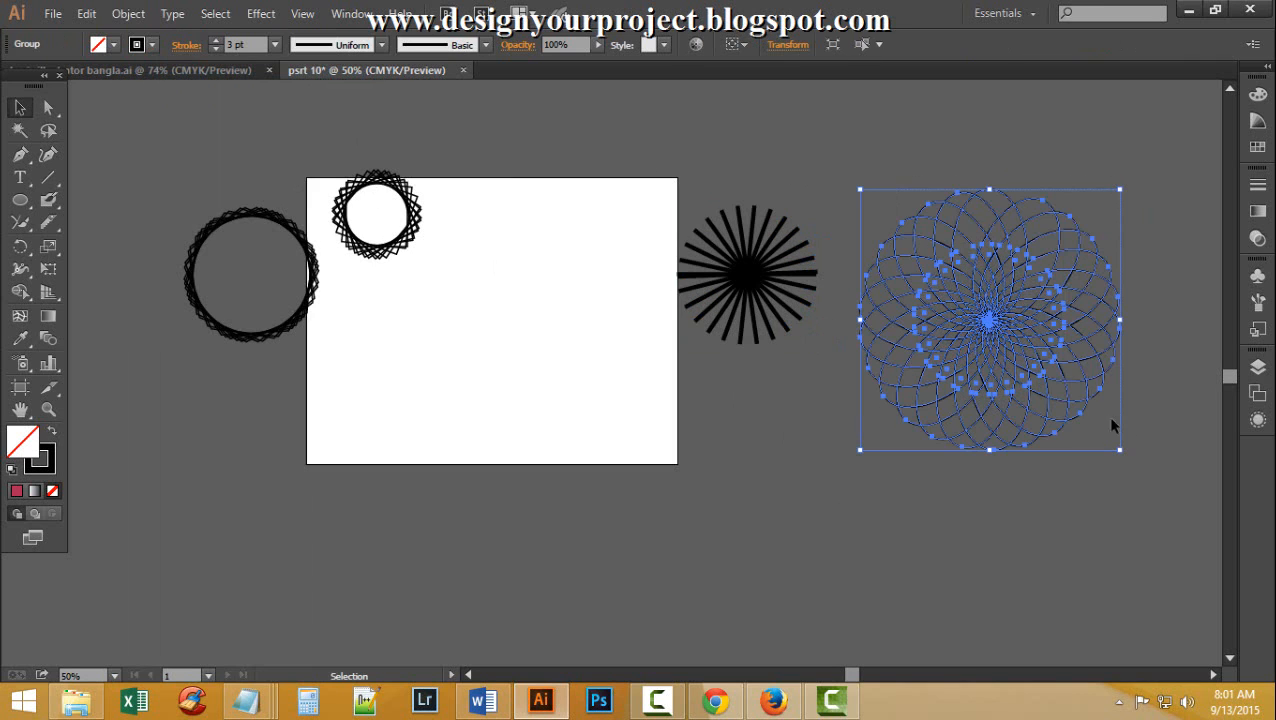
{"action": "left_click_drag", "start_coordinate": [990, 320], "coordinate": [1126, 313]}
{"action": "left_click", "coordinate": [598, 306]}
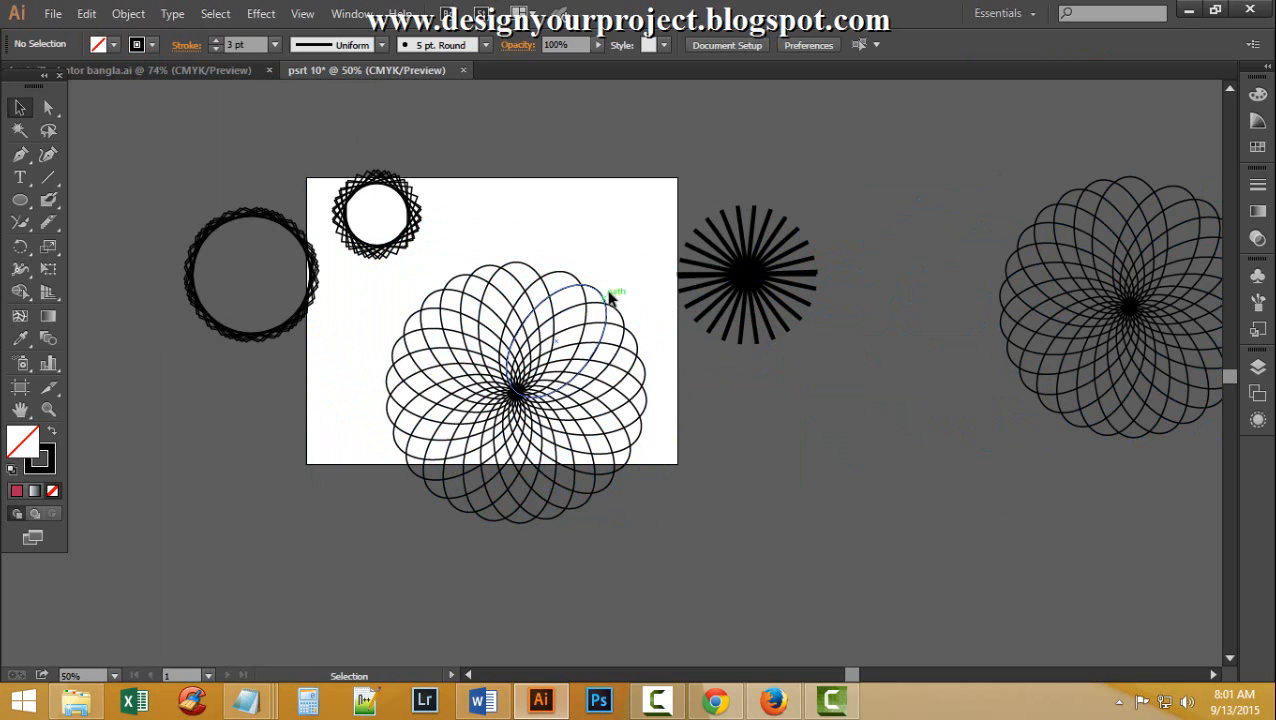
Scale the copied flower down to about 70% and move it up so it sits fully inside the artboard
{"action": "left_click", "coordinate": [562, 338]}
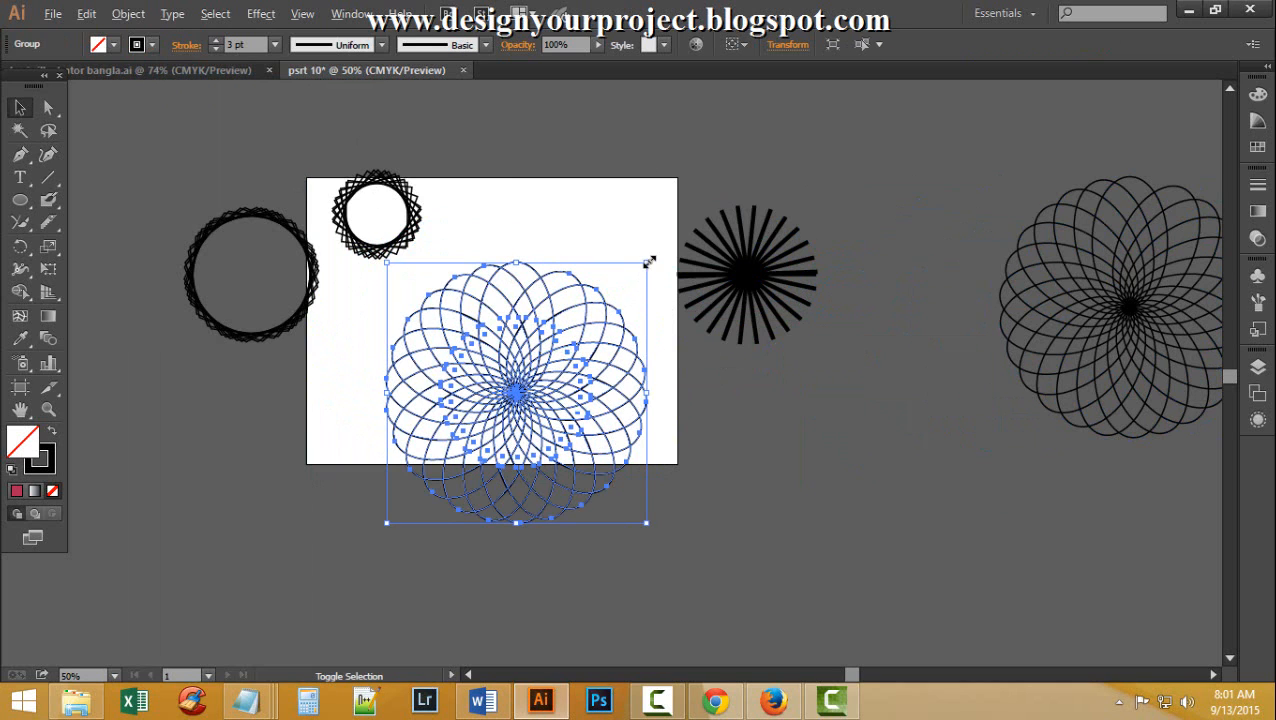
{"action": "left_click_drag", "start_coordinate": [649, 262], "coordinate": [611, 303]}
{"action": "left_click", "coordinate": [527, 449]}
{"action": "left_click", "coordinate": [527, 411], "text": "ctrl"}
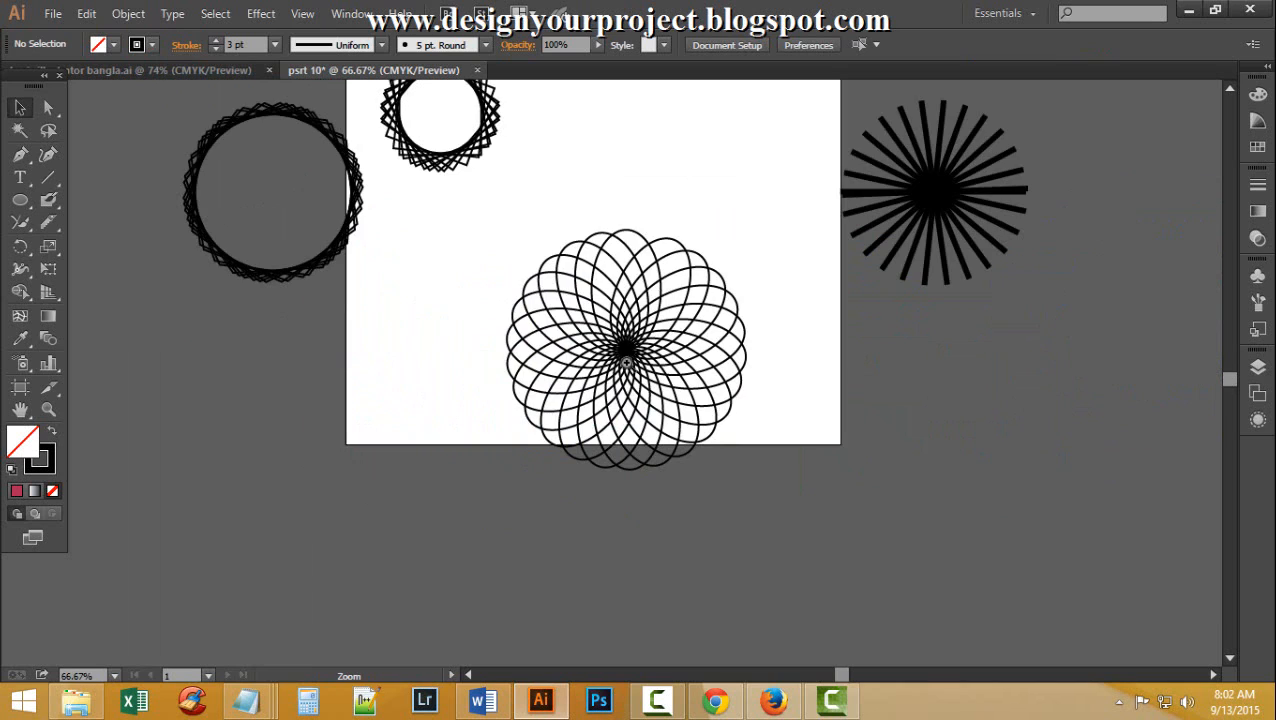
{"action": "left_click_drag", "start_coordinate": [627, 362], "coordinate": [624, 316]}
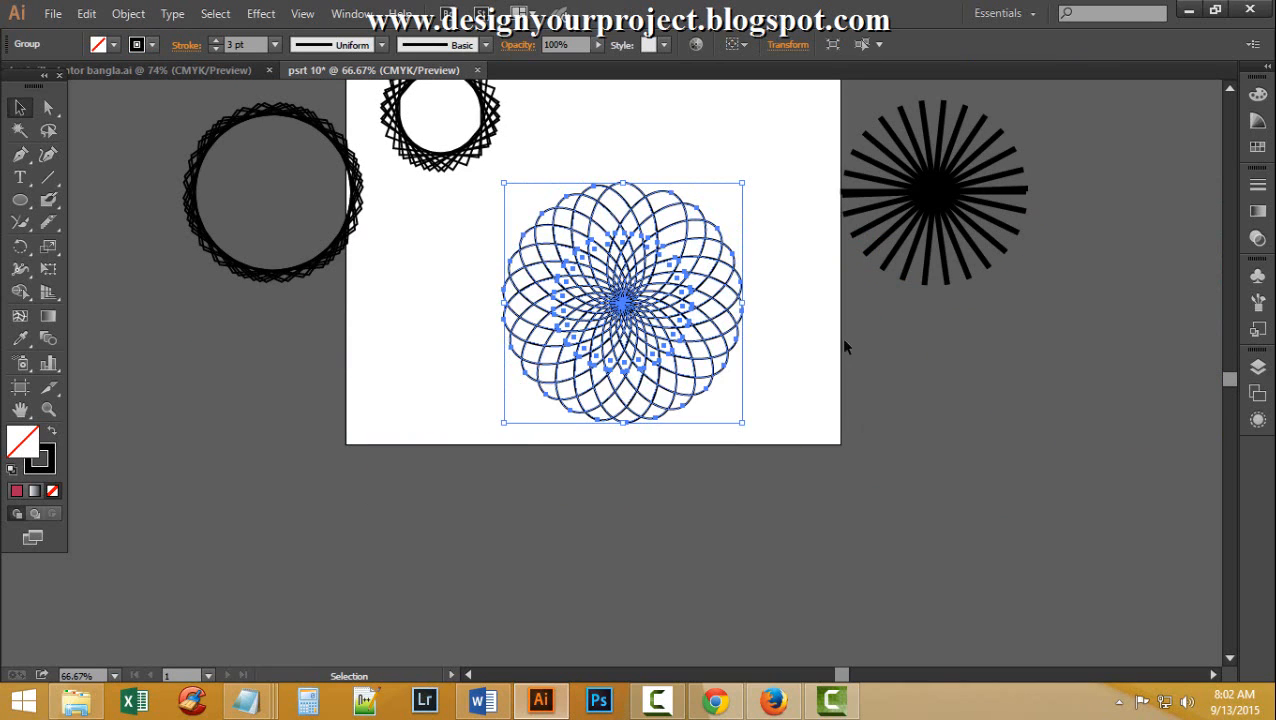
Open the Reflect options for the selected flower copy and preview its reflection across the vertical and horizontal axes
{"action": "left_click", "coordinate": [20, 246]}
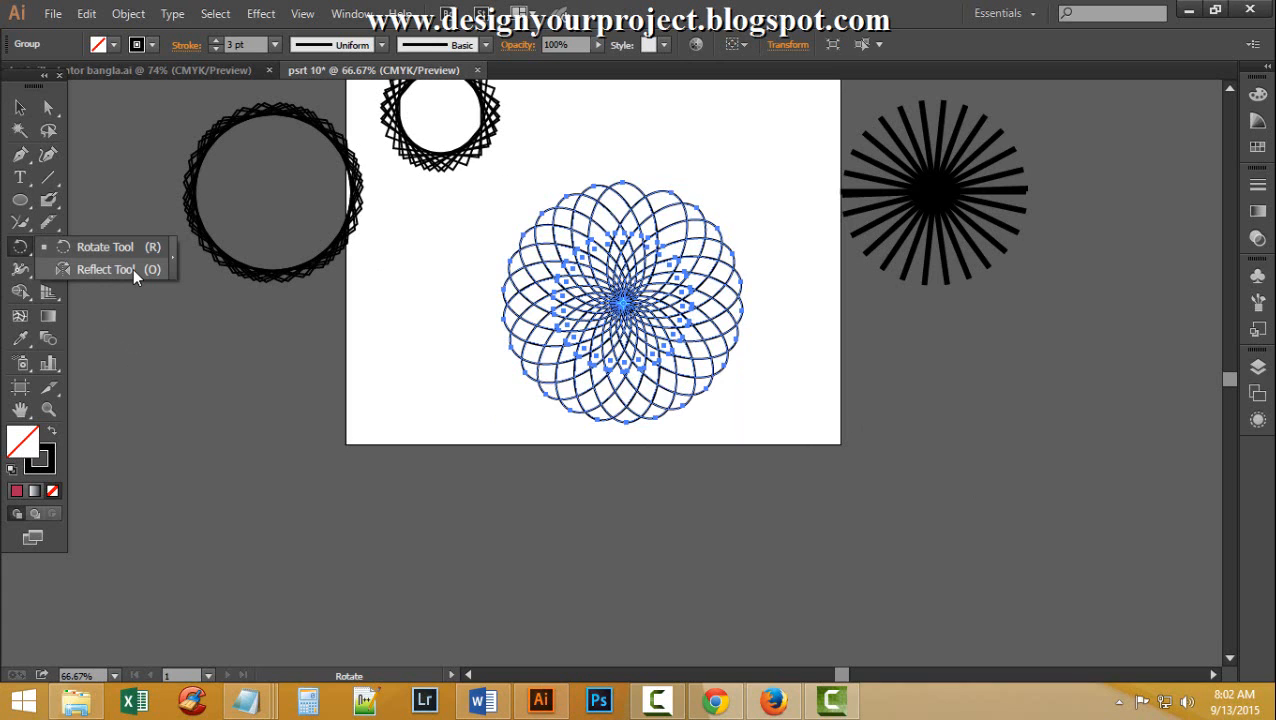
{"action": "left_click", "coordinate": [133, 268]}
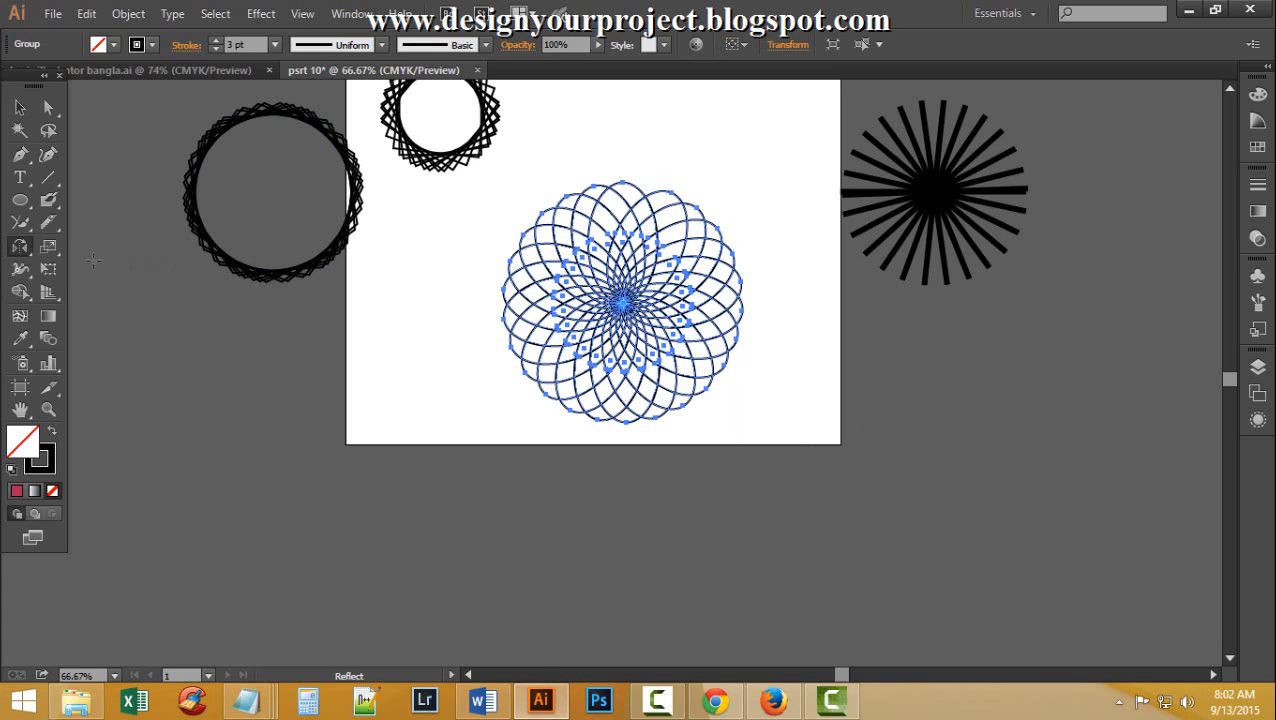
{"action": "double_click", "coordinate": [20, 246]}
{"action": "left_click_drag", "start_coordinate": [566, 201], "coordinate": [890, 97]}
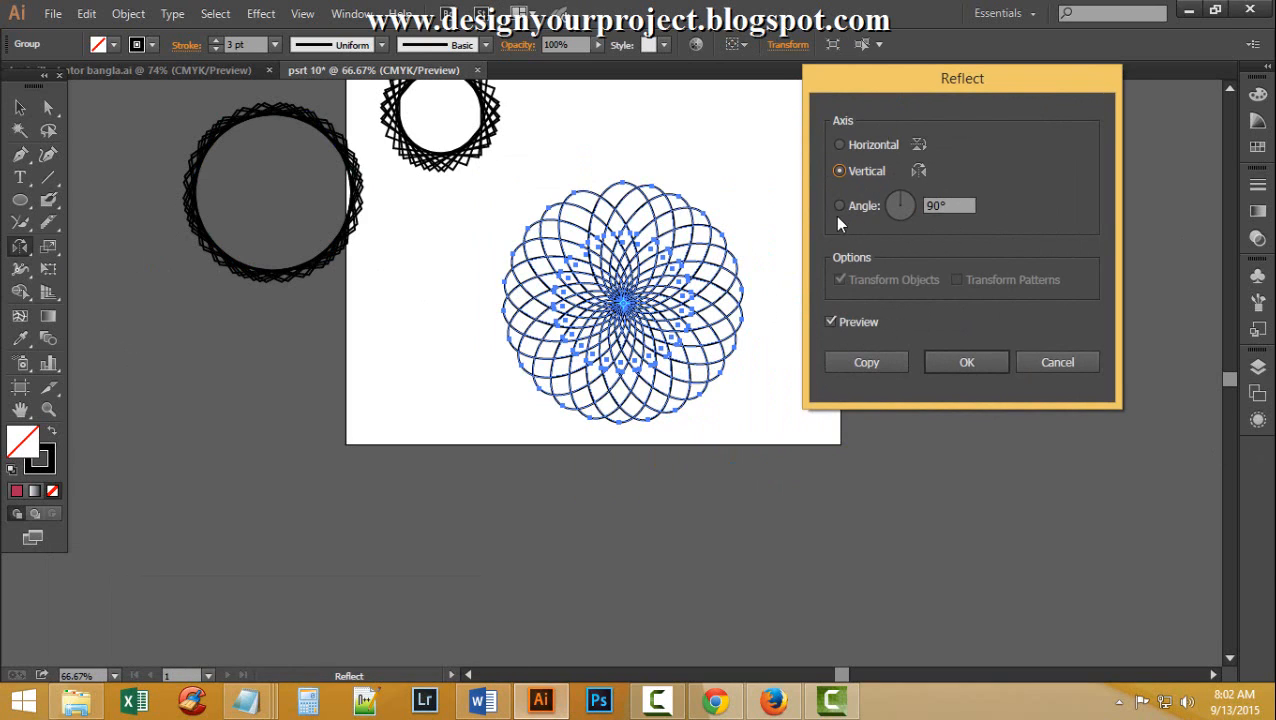
{"action": "left_click", "coordinate": [840, 146]}
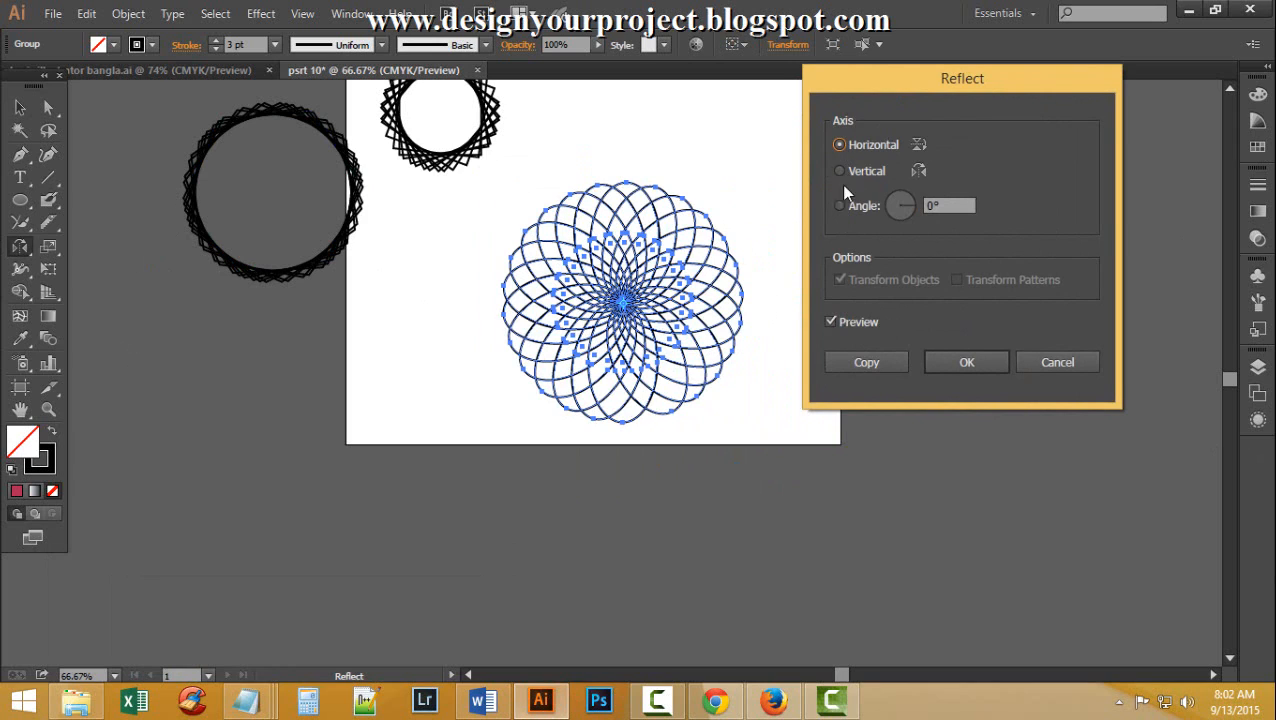
{"action": "left_click", "coordinate": [838, 170]}
{"action": "left_click", "coordinate": [838, 145]}
{"action": "left_click", "coordinate": [839, 170]}
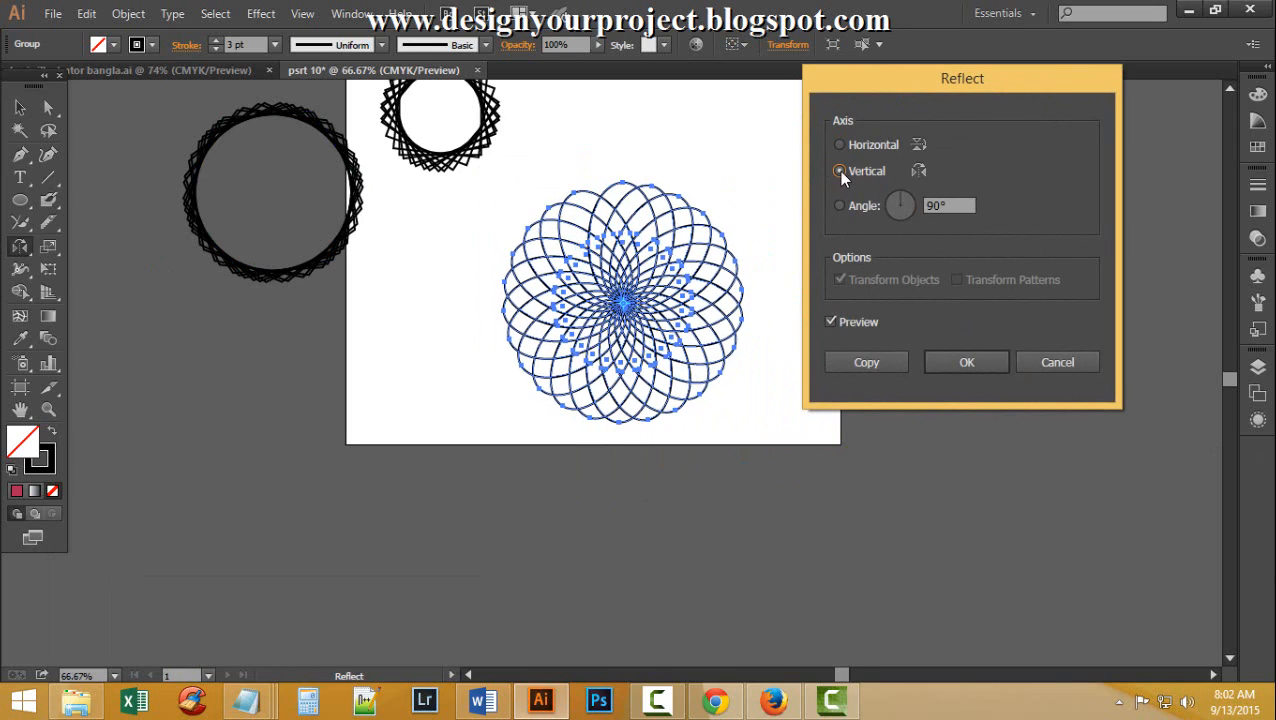
{"action": "left_click", "coordinate": [838, 146]}
Reflect a copy of the flower across an axis angled at 8° and deselect it
{"action": "left_click", "coordinate": [930, 204]}
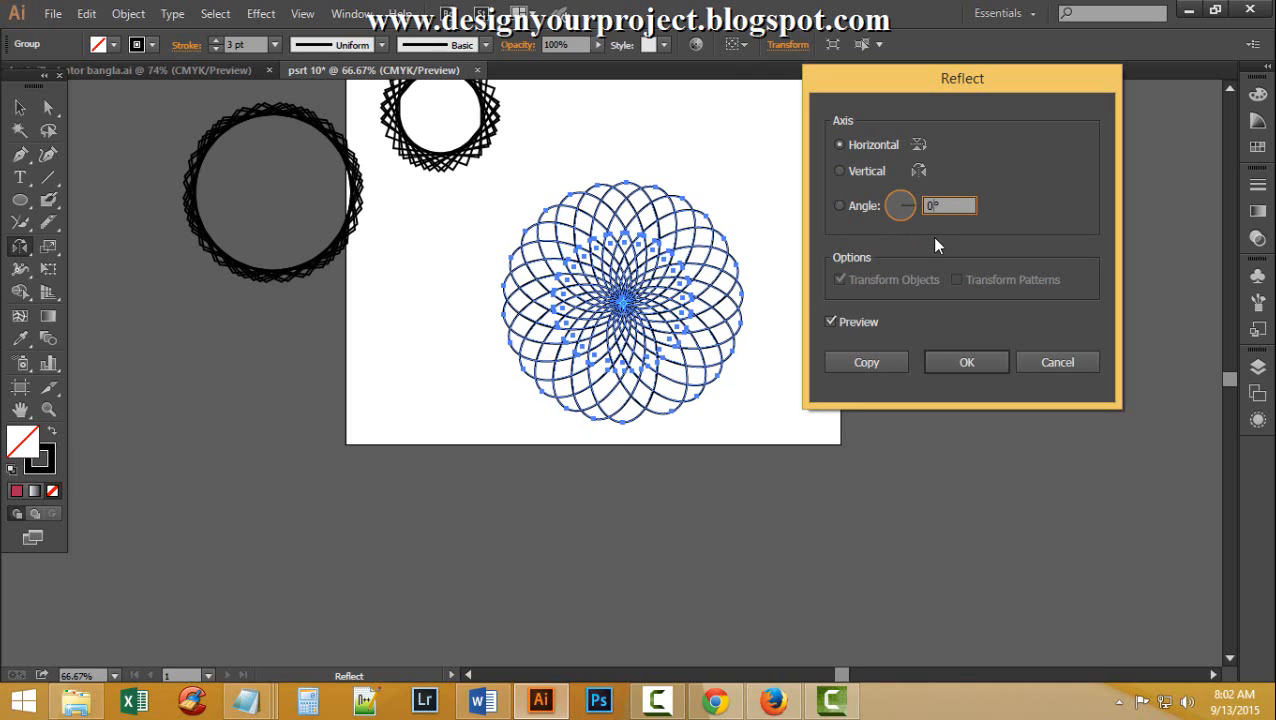
{"action": "key", "text": "Up"}
{"action": "key", "text": "Up"}
{"action": "key", "text": "Up"}
{"action": "key", "text": "Up"}
{"action": "key", "text": "Up"}
{"action": "key", "text": "Up"}
{"action": "key", "text": "Up"}
{"action": "key", "text": "Up"}
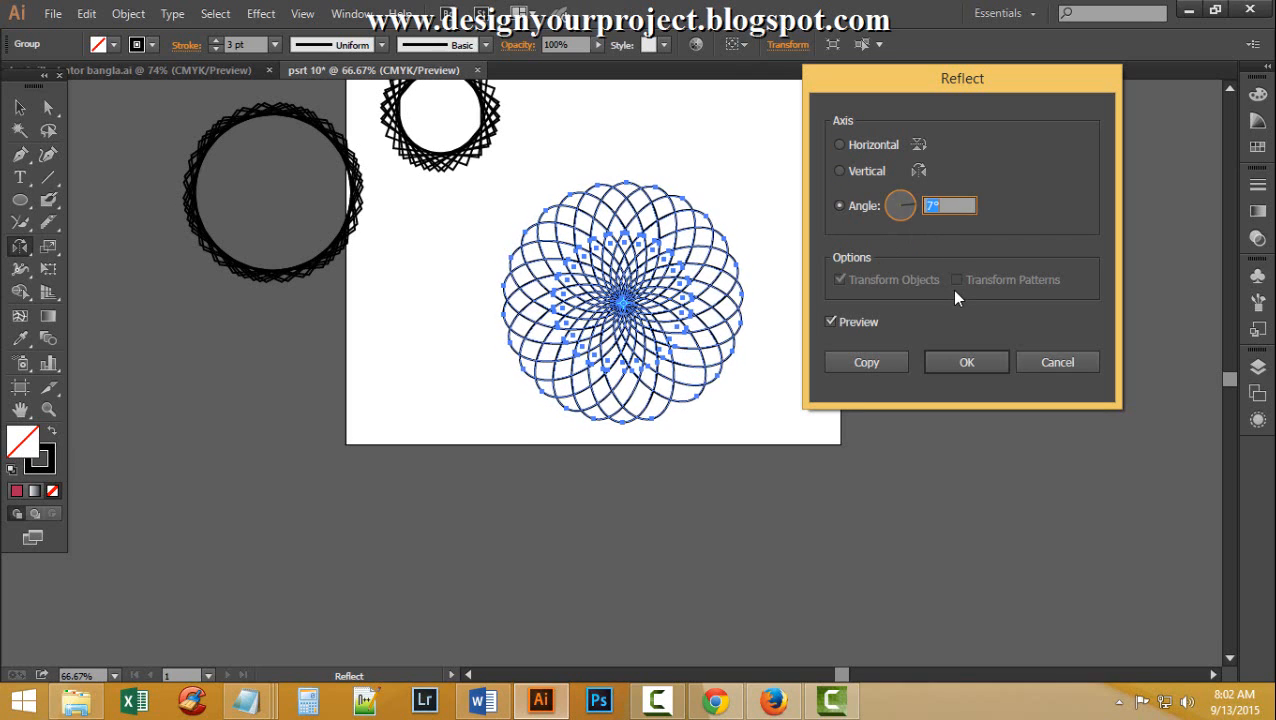
{"action": "left_click", "coordinate": [868, 363]}
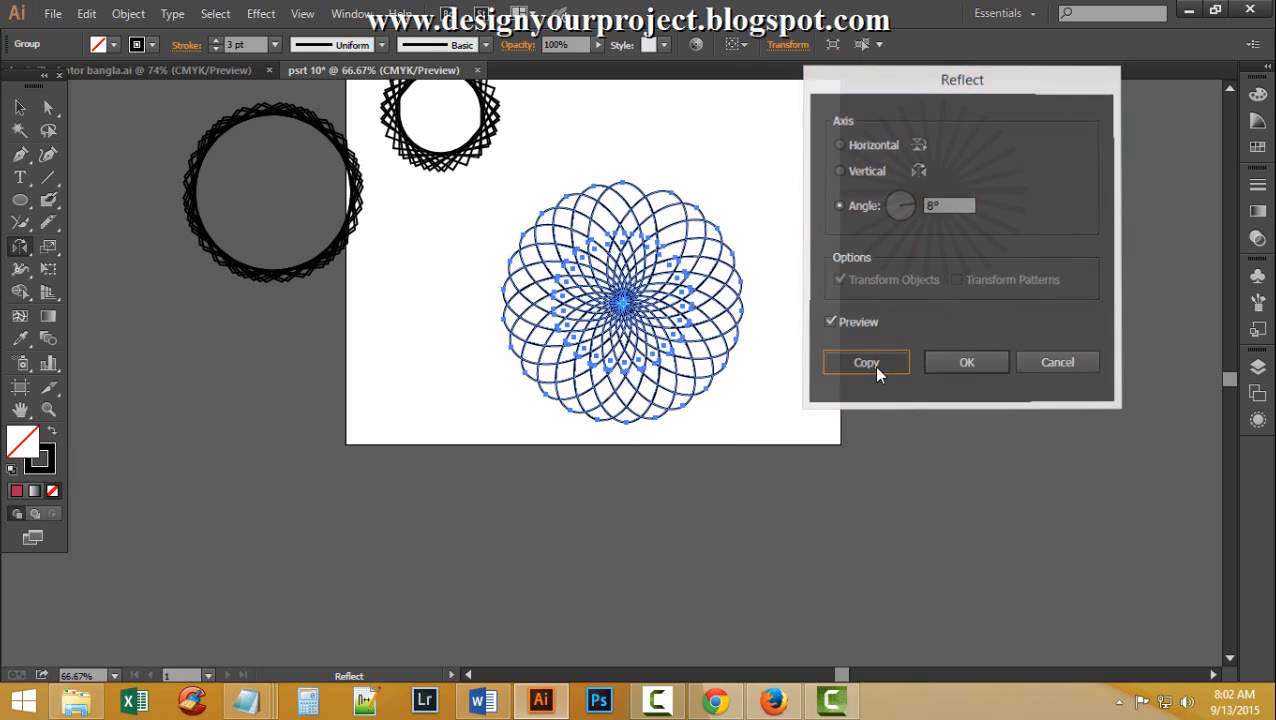
{"action": "left_click", "coordinate": [20, 107]}
{"action": "left_click", "coordinate": [871, 573]}
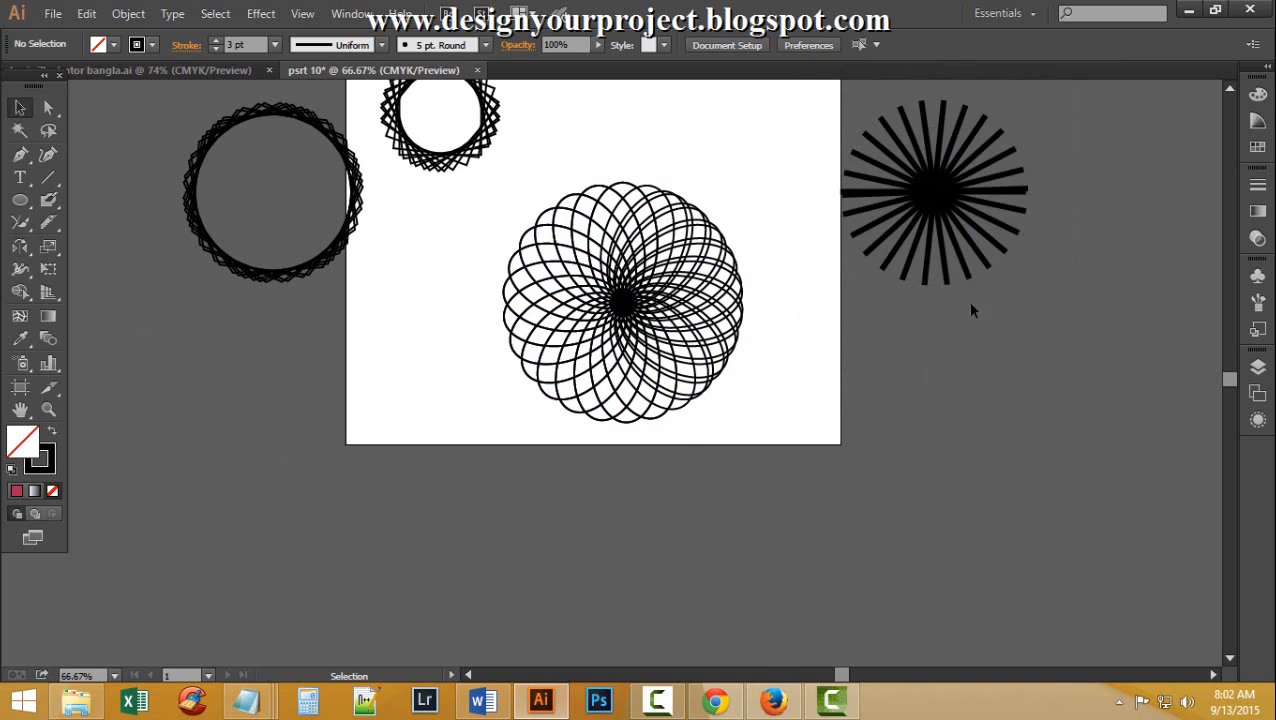
Move the large grouped flower from the far right of the artboard to overlap its lower-left corner, and deselect it
{"action": "key", "text": "ctrl+minus"}
{"action": "key", "text": "ctrl+minus"}
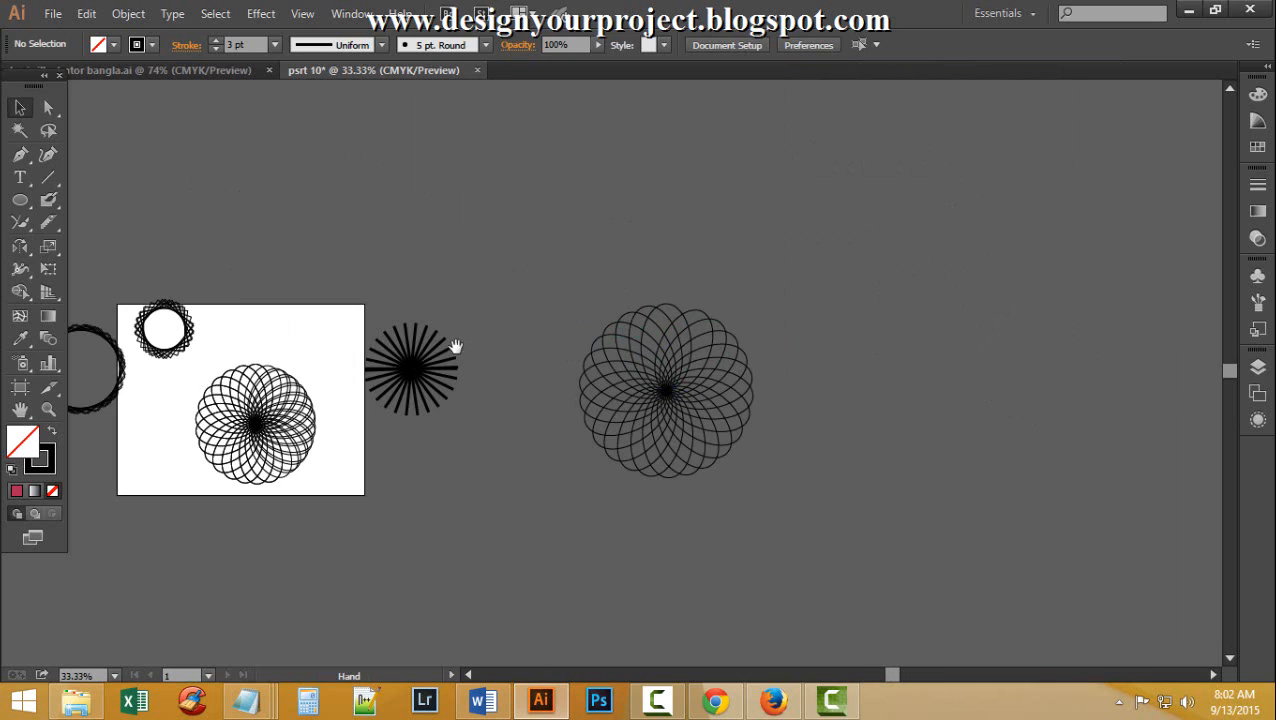
{"action": "left_click_drag", "start_coordinate": [456, 347], "coordinate": [684, 178]}
{"action": "left_click_drag", "start_coordinate": [963, 228], "coordinate": [248, 423]}
{"action": "left_click", "coordinate": [438, 430]}
{"action": "key", "text": "ctrl+plus"}
{"action": "key", "text": "ctrl+plus"}
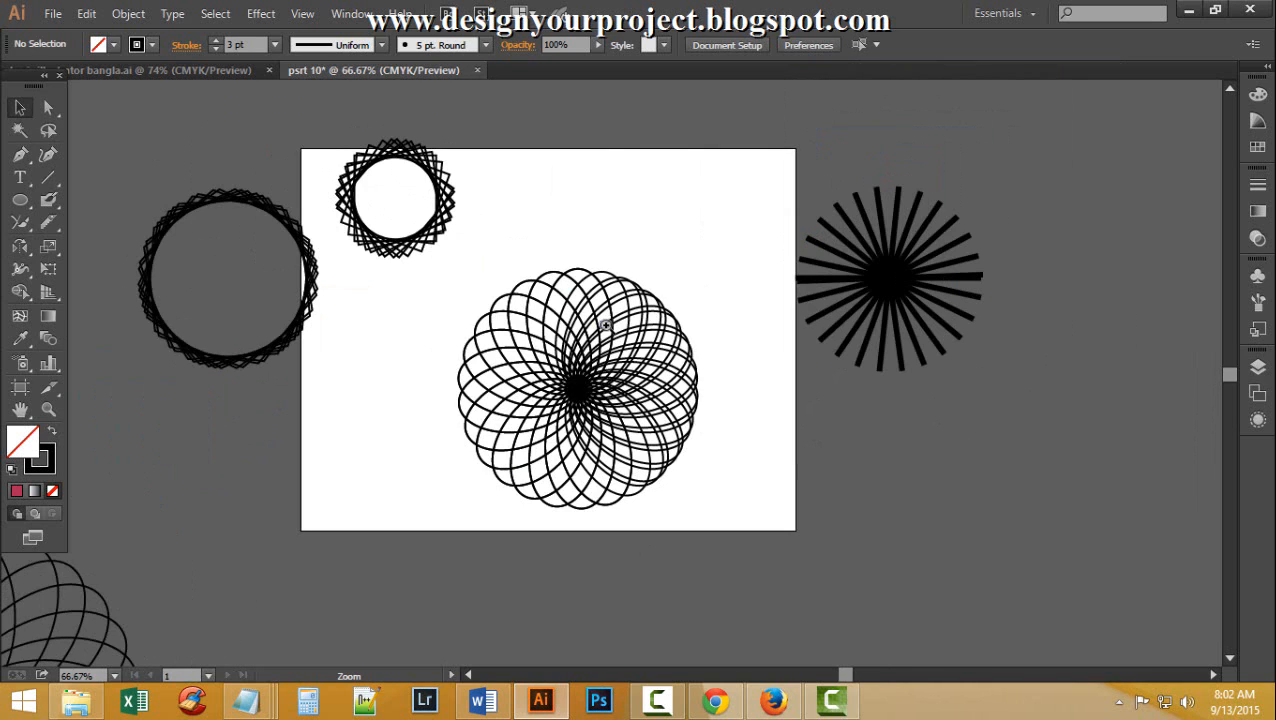
{"action": "scroll", "coordinate": [548, 330], "scroll_direction": "down", "scroll_amount": 1}
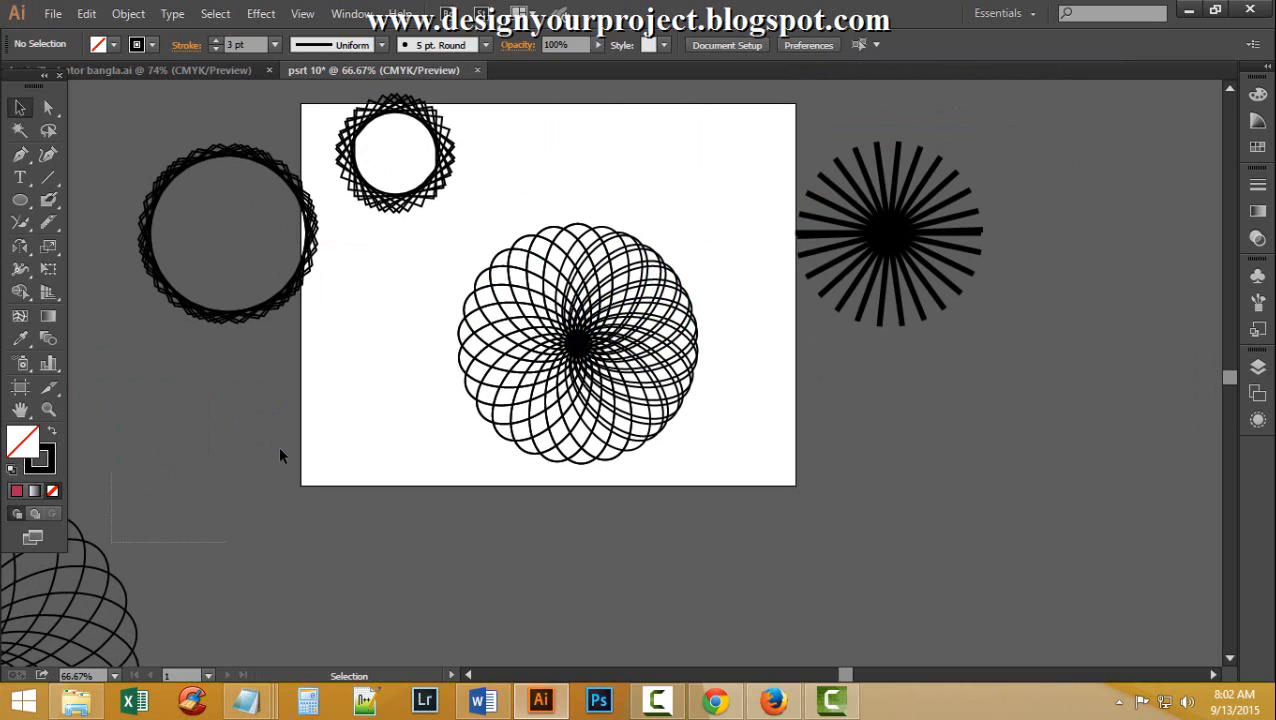
{"action": "left_click_drag", "start_coordinate": [70, 615], "coordinate": [362, 492]}
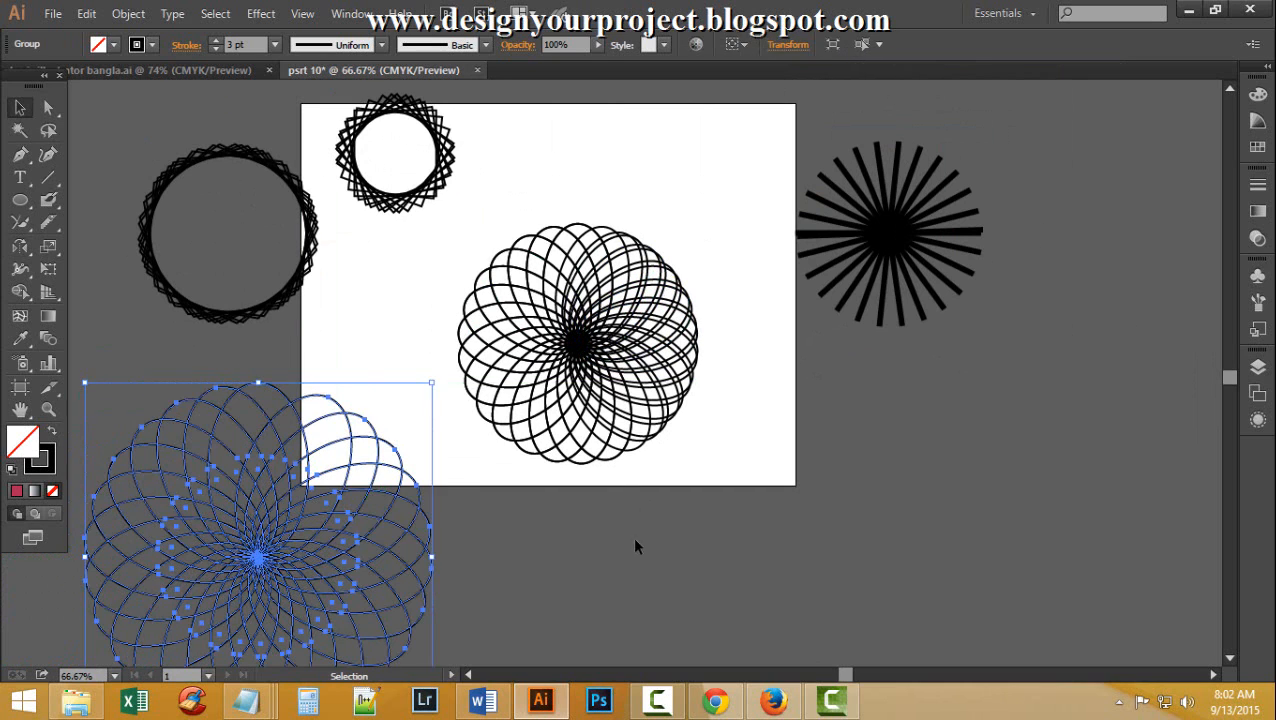
{"action": "left_click", "coordinate": [635, 546]}
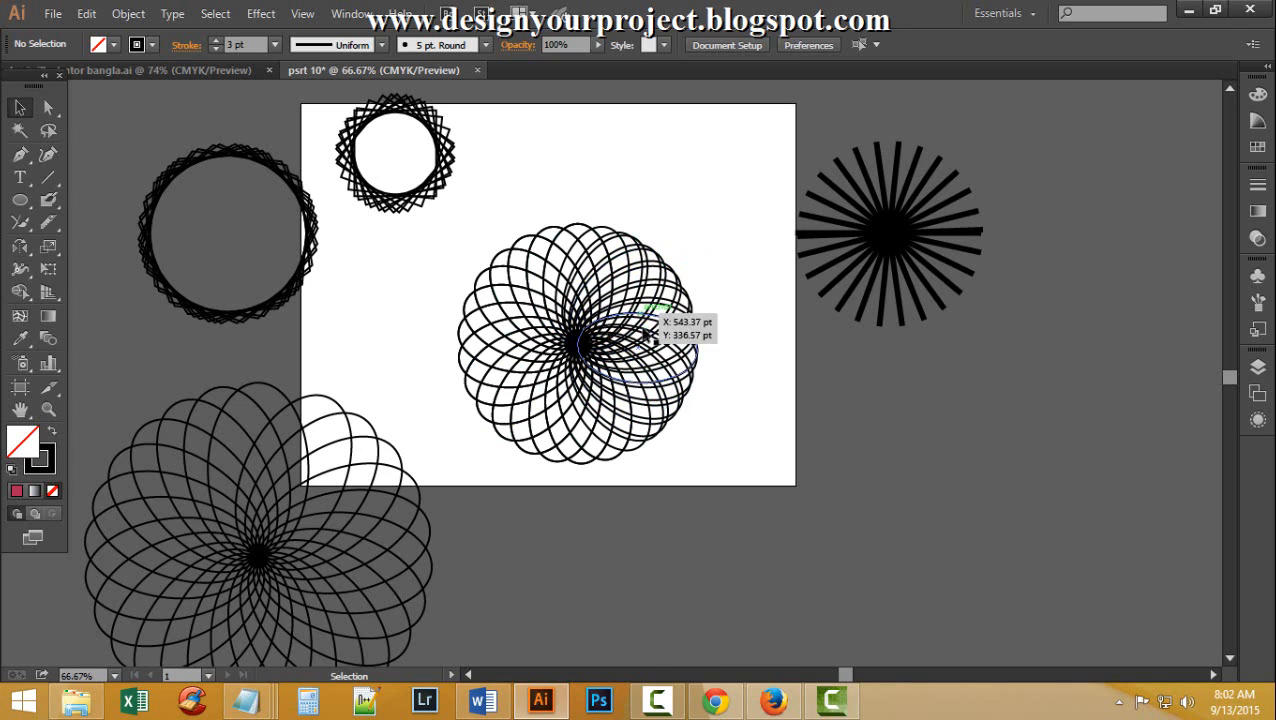
Select both overlapping small flowers on the artboard, move them together slightly left and up, and deselect them
{"action": "left_click_drag", "start_coordinate": [450, 267], "coordinate": [520, 350]}
{"action": "left_click_drag", "start_coordinate": [620, 355], "coordinate": [550, 330]}
{"action": "left_click", "coordinate": [820, 368]}
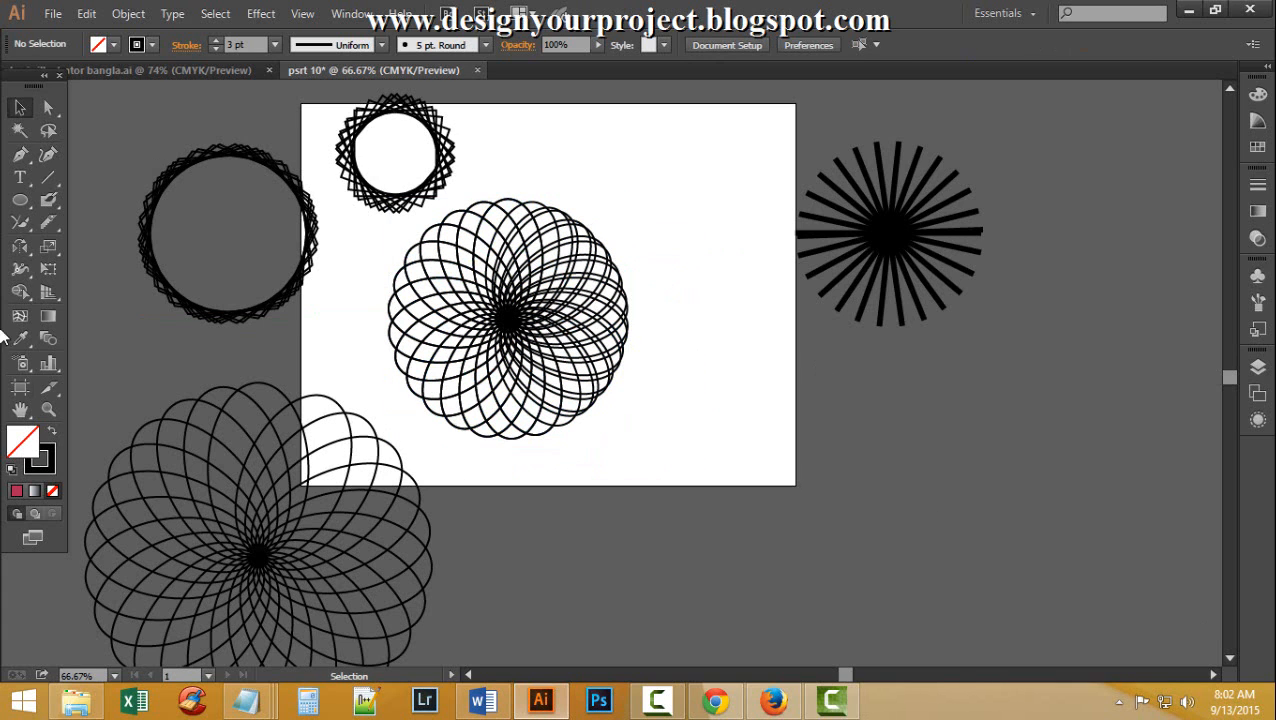
Draw a wide rectangle across the artboard's lower-right corner
{"action": "left_click_drag", "start_coordinate": [20, 200], "coordinate": [82, 203]}
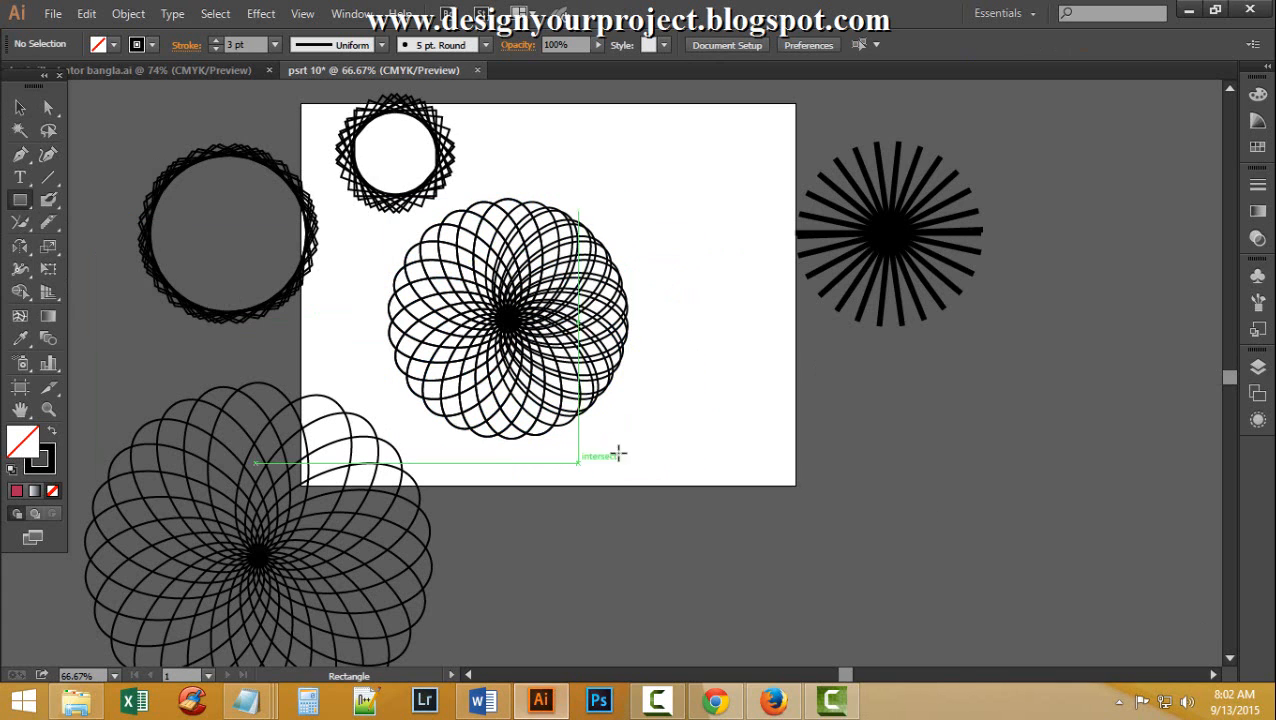
{"action": "mouse_move", "coordinate": [659, 450]}
{"action": "left_mouse_down"}
{"action": "mouse_move", "coordinate": [906, 470]}
{"action": "mouse_move", "coordinate": [940, 541]}
{"action": "mouse_move", "coordinate": [1017, 580]}
{"action": "left_mouse_up"}
{"action": "scroll", "coordinate": [926, 522], "scroll_direction": "down", "scroll_amount": 1}
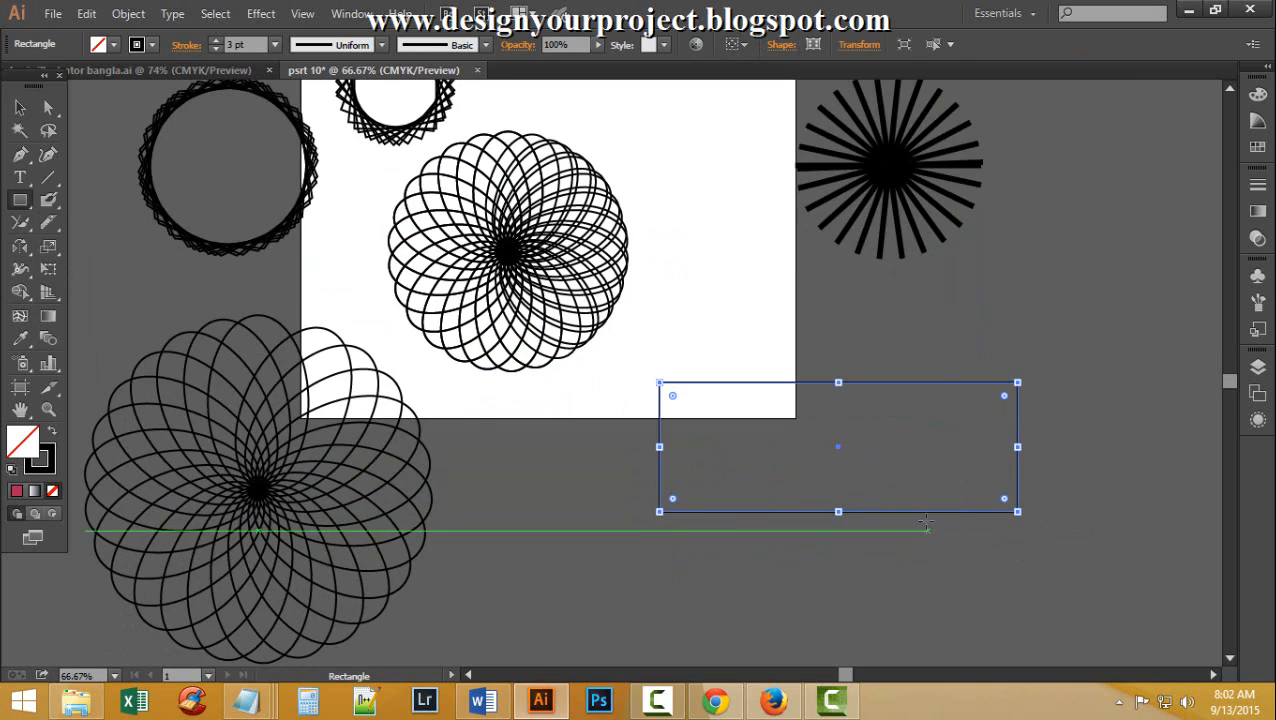
Fill the rectangle with a linear yellow-orange-red gradient, remove its stroke and deselect it
{"action": "left_click", "coordinate": [52, 431]}
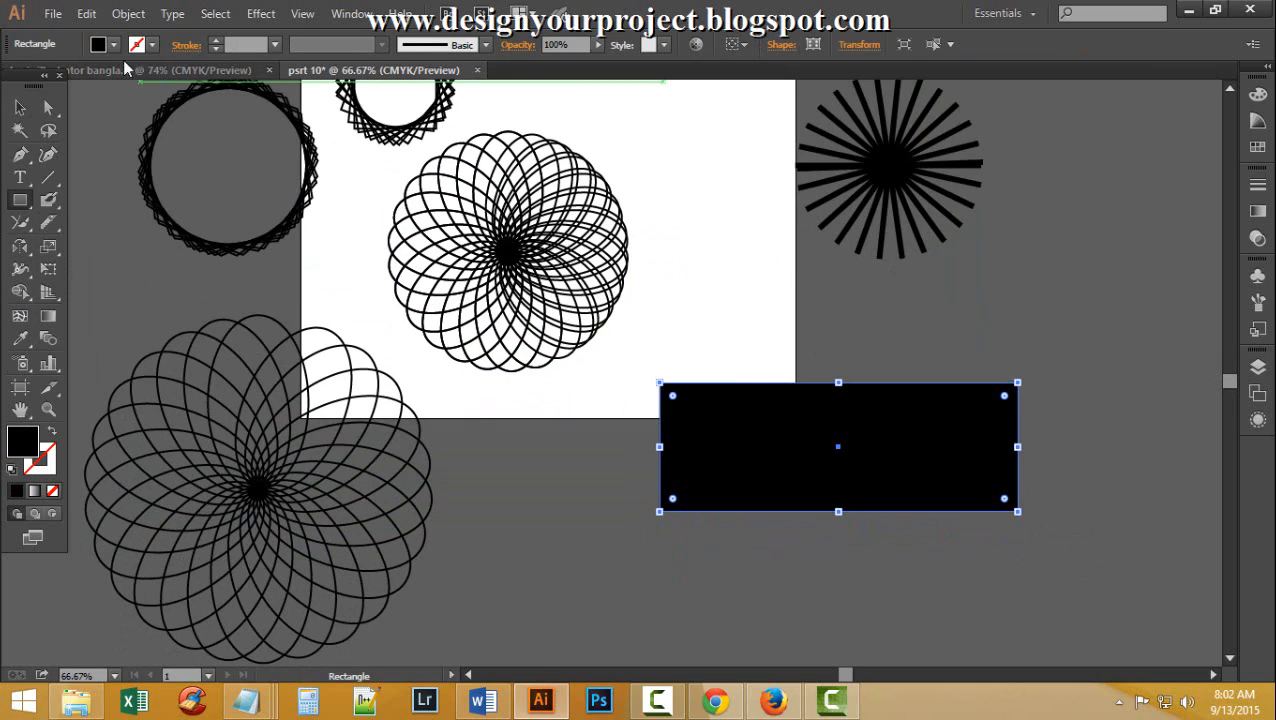
{"action": "left_click", "coordinate": [1258, 211]}
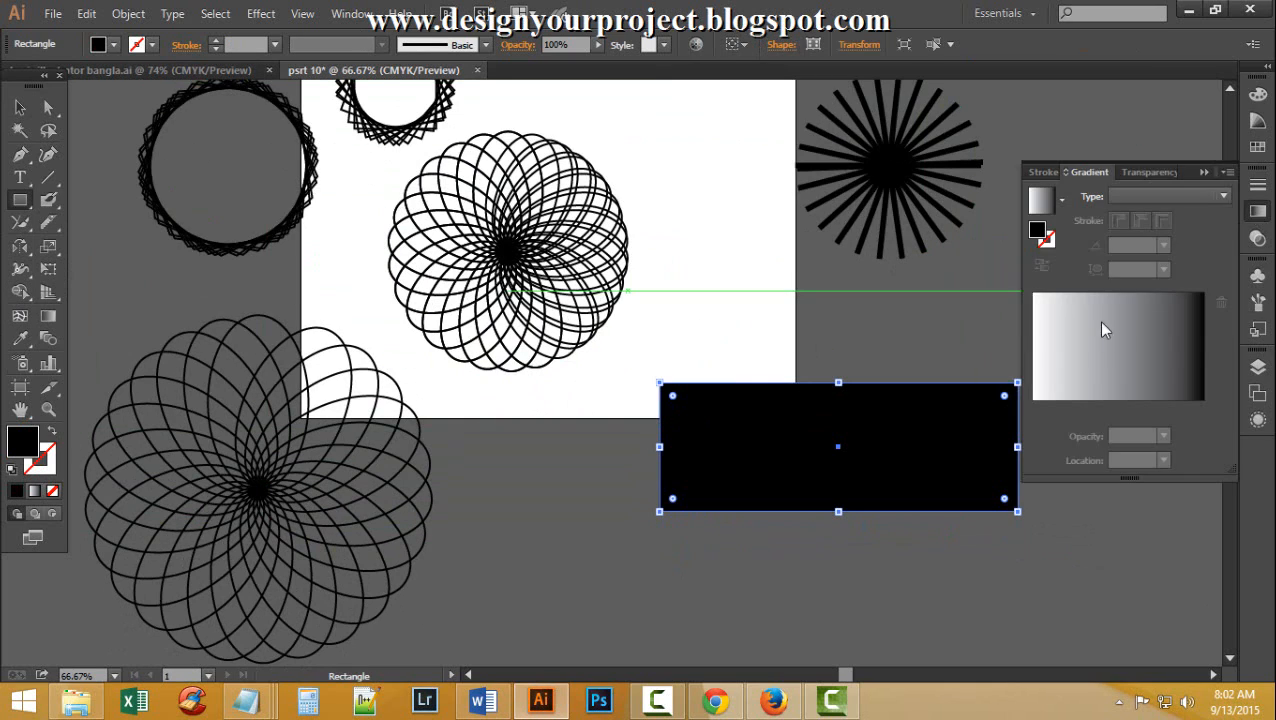
{"action": "left_click", "coordinate": [1095, 344]}
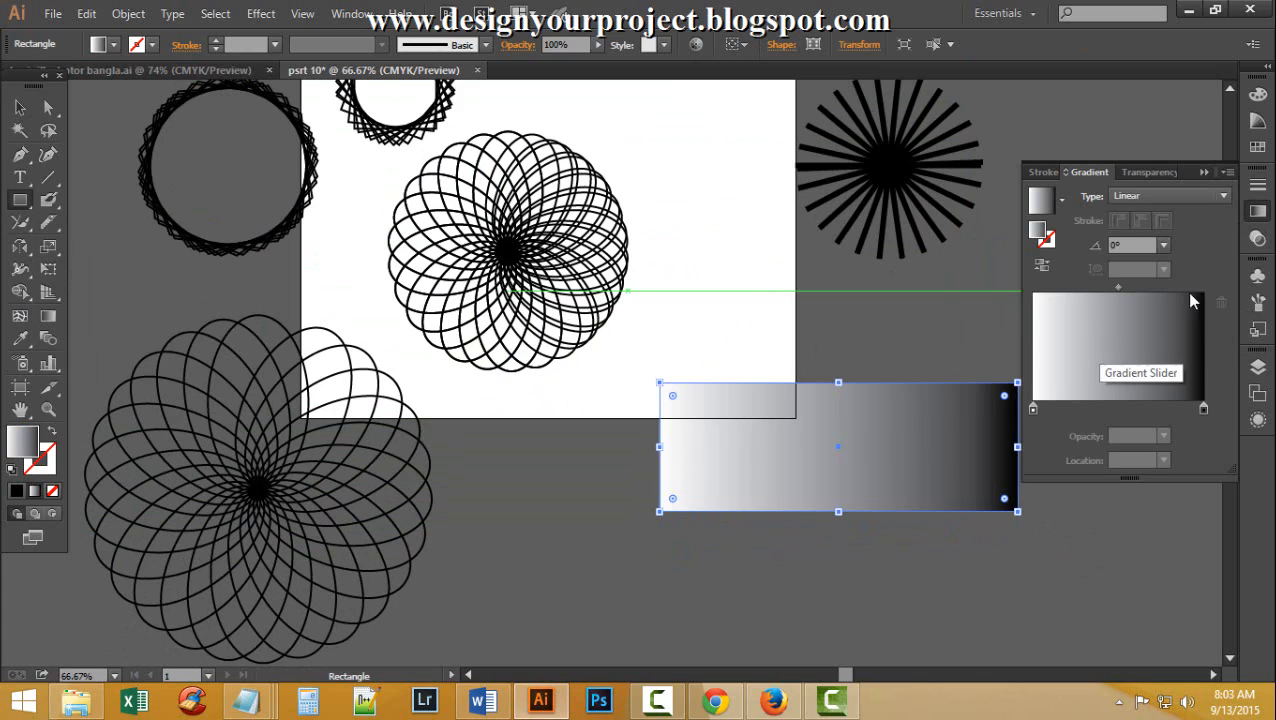
{"action": "left_click", "coordinate": [1062, 198]}
{"action": "left_click", "coordinate": [920, 264]}
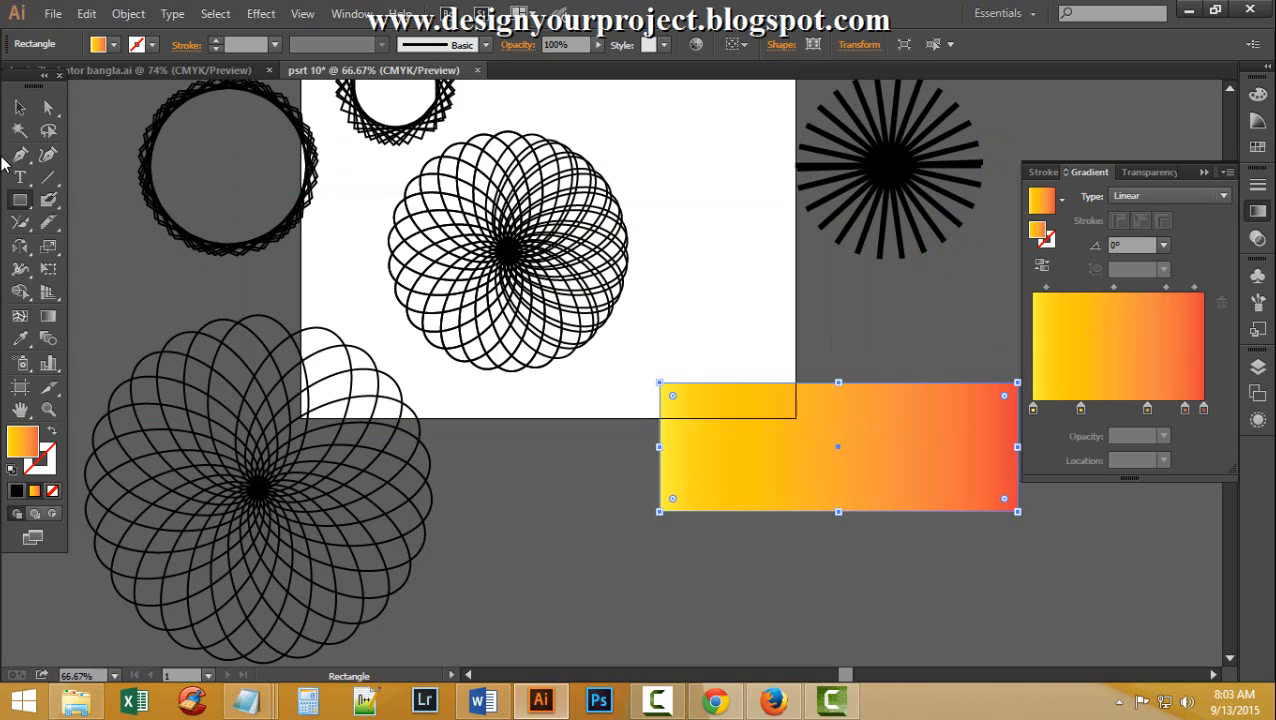
{"action": "left_click", "coordinate": [20, 107]}
{"action": "left_click", "coordinate": [638, 472]}
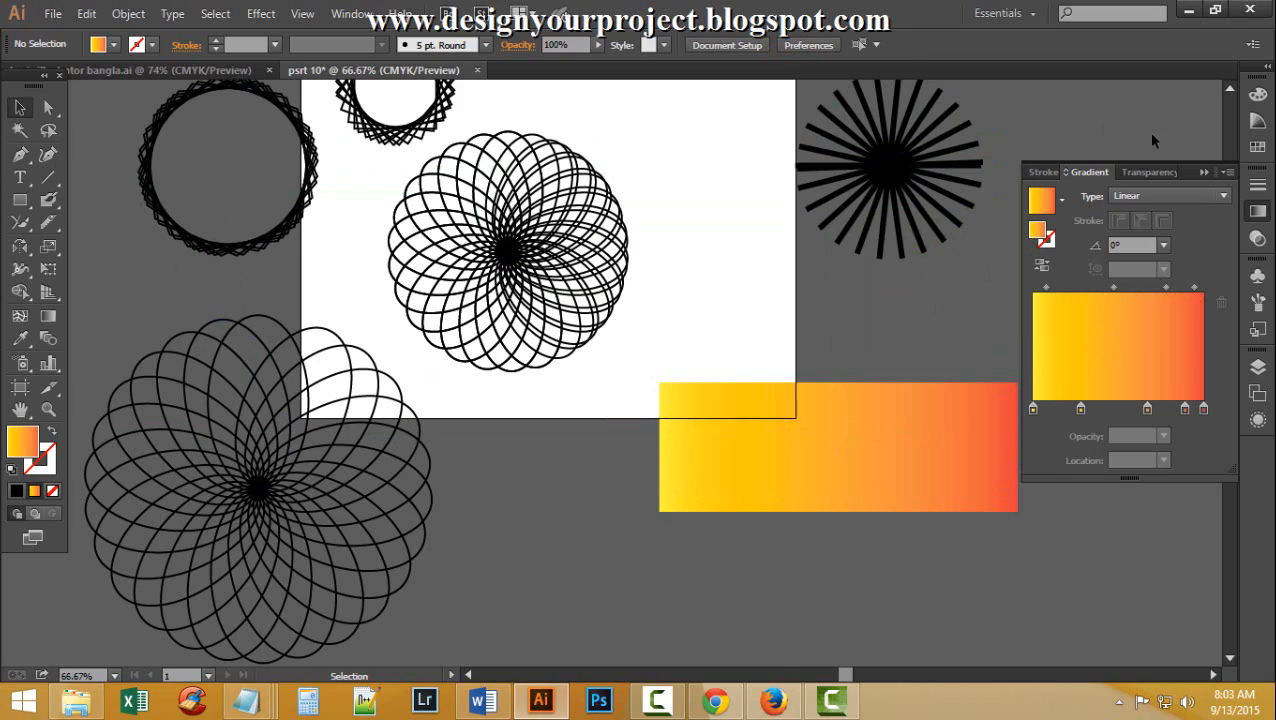
{"action": "left_click", "coordinate": [1201, 172]}
Reflect a copy of the gradient rectangle about its lower-left corner with the axis angle at 8°, and deselect it
{"action": "left_click", "coordinate": [868, 424]}
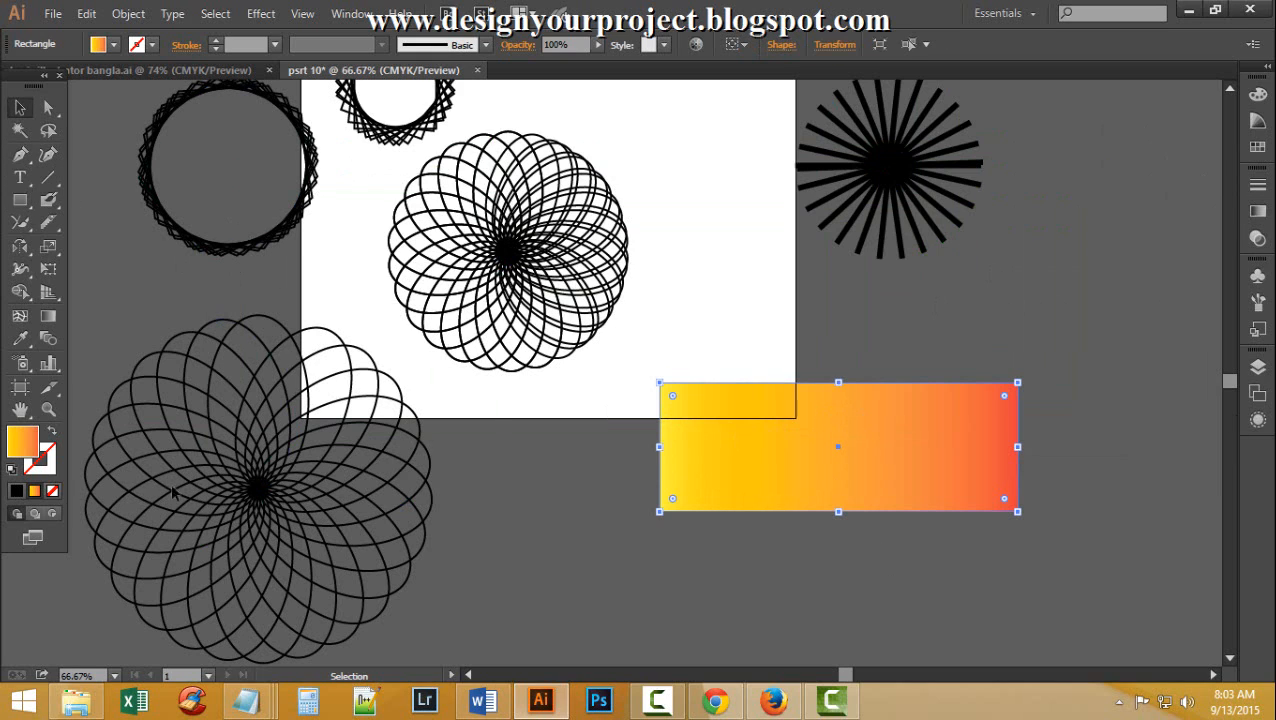
{"action": "left_click", "coordinate": [20, 250]}
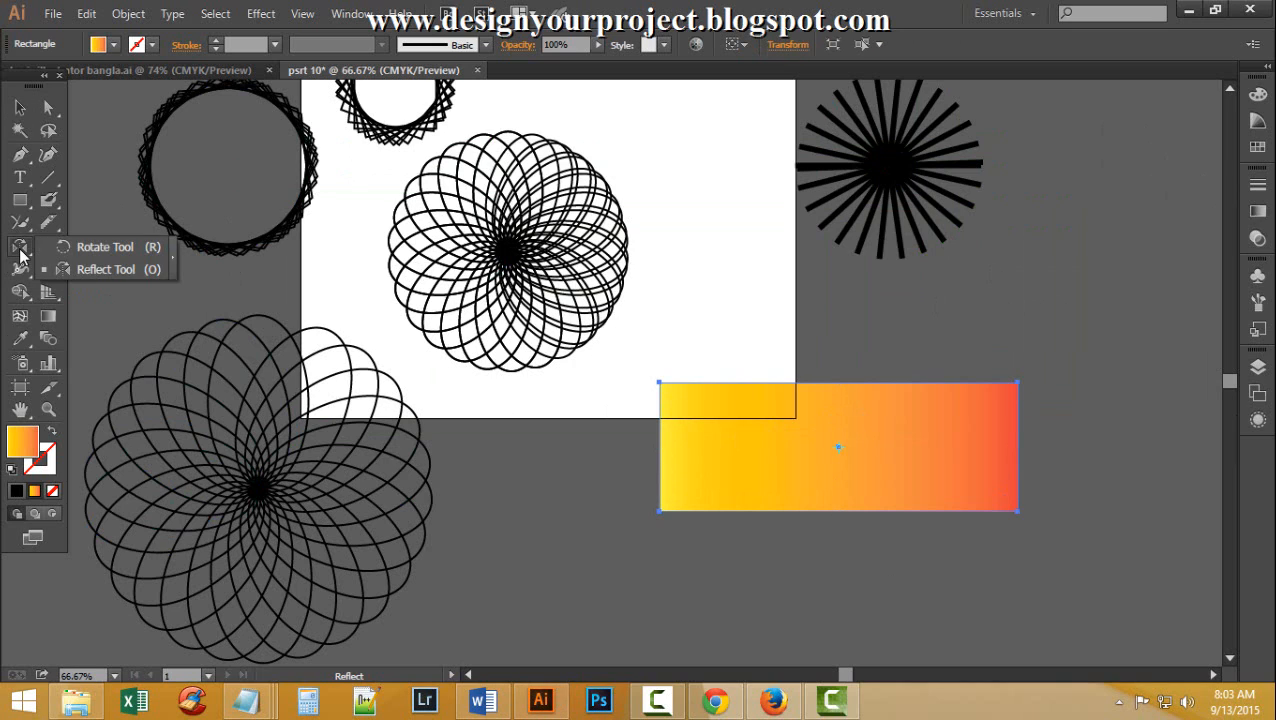
{"action": "left_click", "coordinate": [105, 269]}
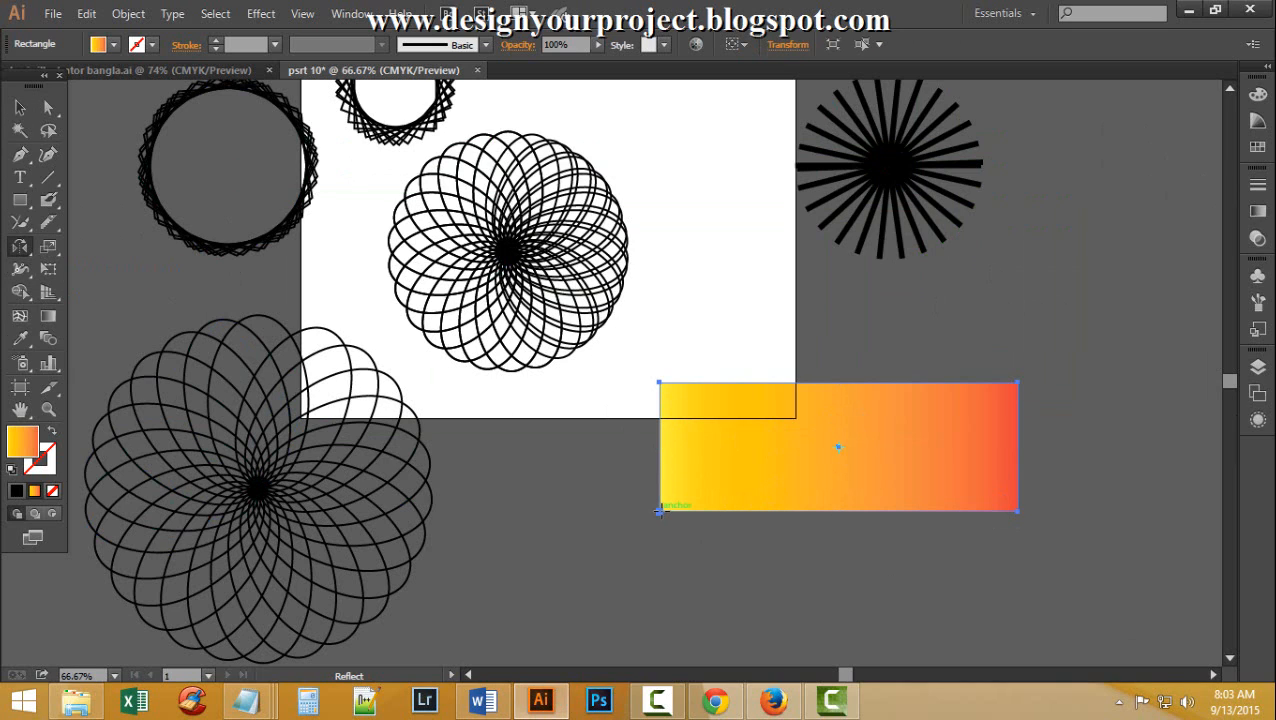
{"action": "left_click", "coordinate": [659, 511], "text": "alt"}
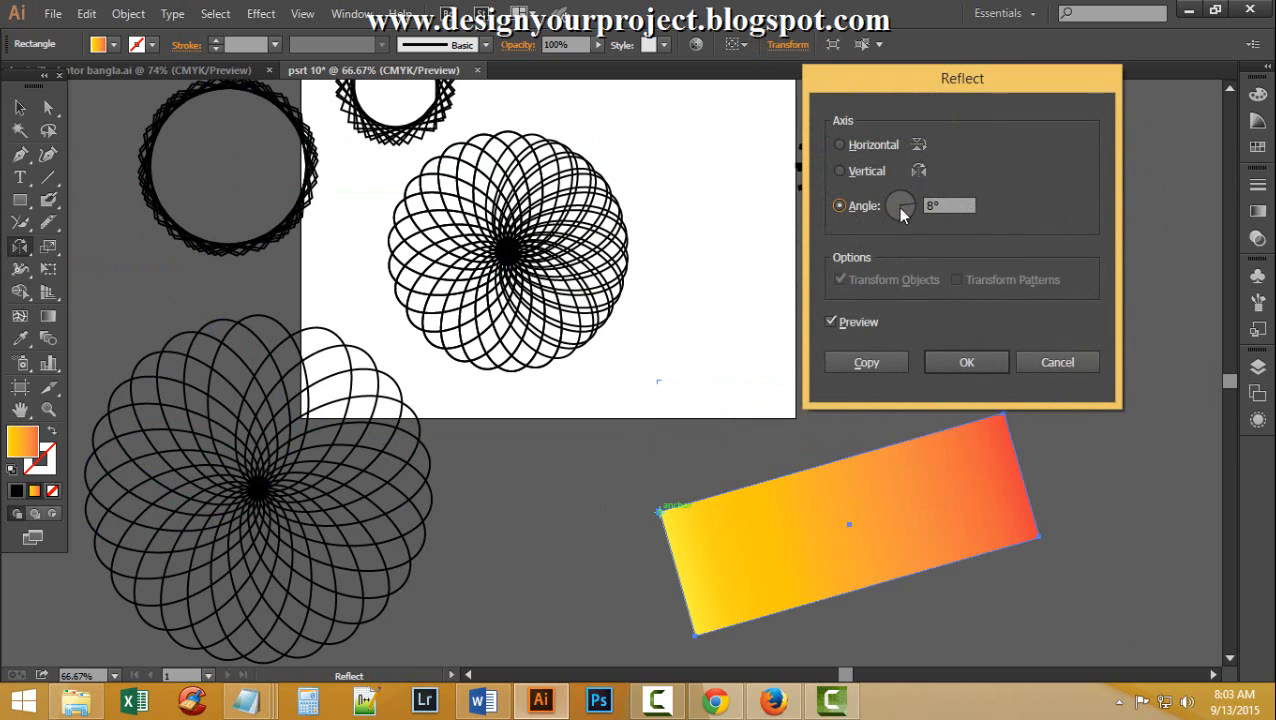
{"action": "left_click", "coordinate": [860, 363]}
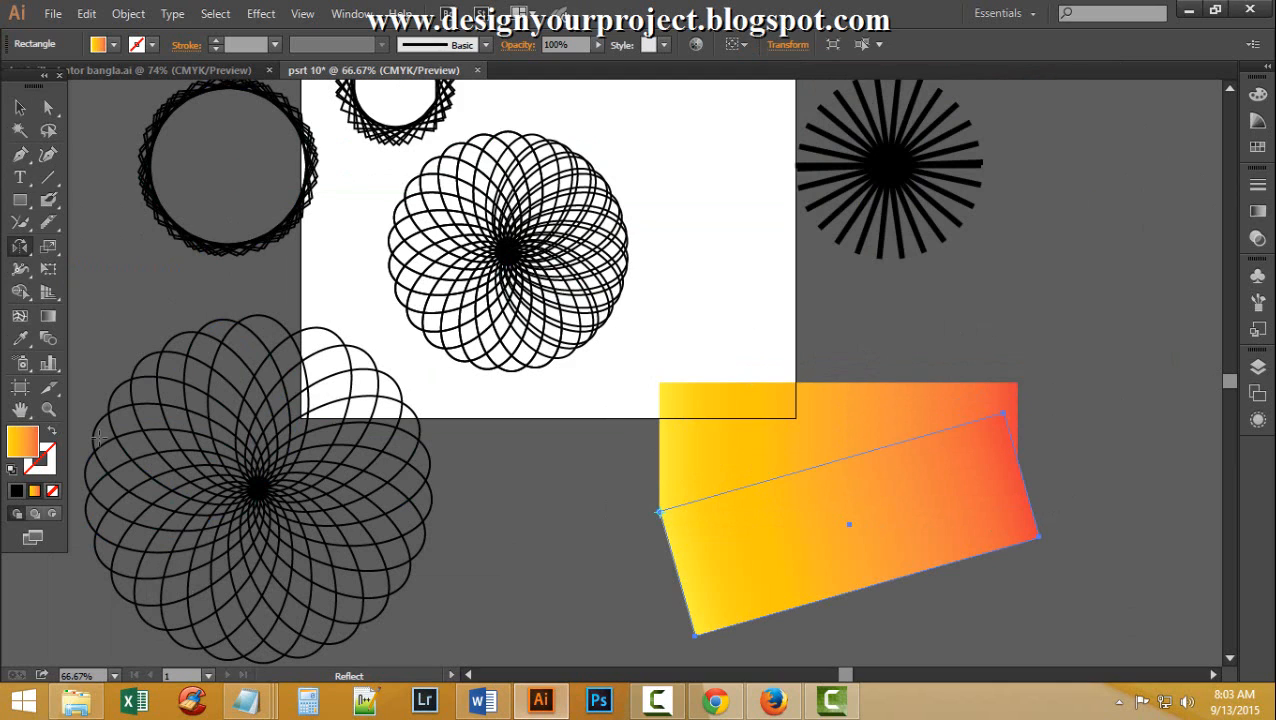
{"action": "left_click", "coordinate": [20, 107]}
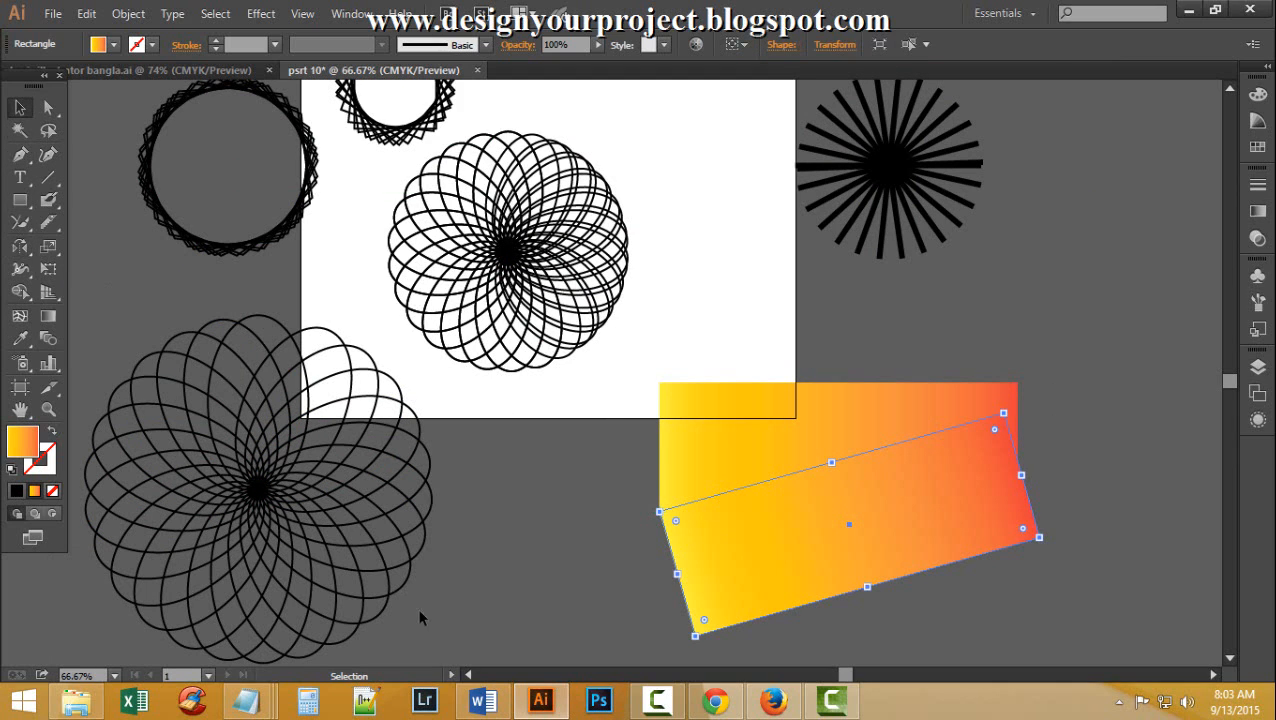
{"action": "left_click", "coordinate": [533, 575]}
Select both gradient rectangles, the original and its reflected copy, and delete them
{"action": "left_click", "coordinate": [893, 422]}
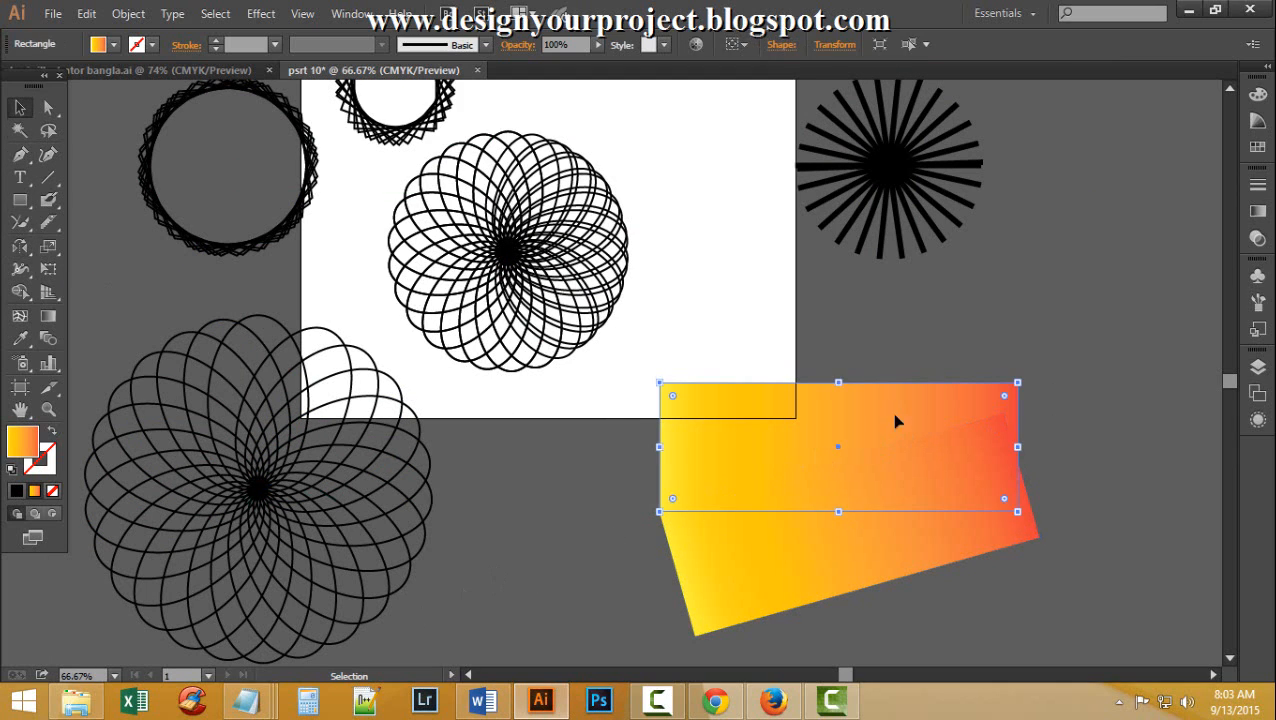
{"action": "left_click", "coordinate": [1012, 582]}
{"action": "left_click", "coordinate": [897, 427]}
{"action": "left_click_drag", "start_coordinate": [720, 319], "coordinate": [1104, 538]}
{"action": "left_click", "coordinate": [1102, 521]}
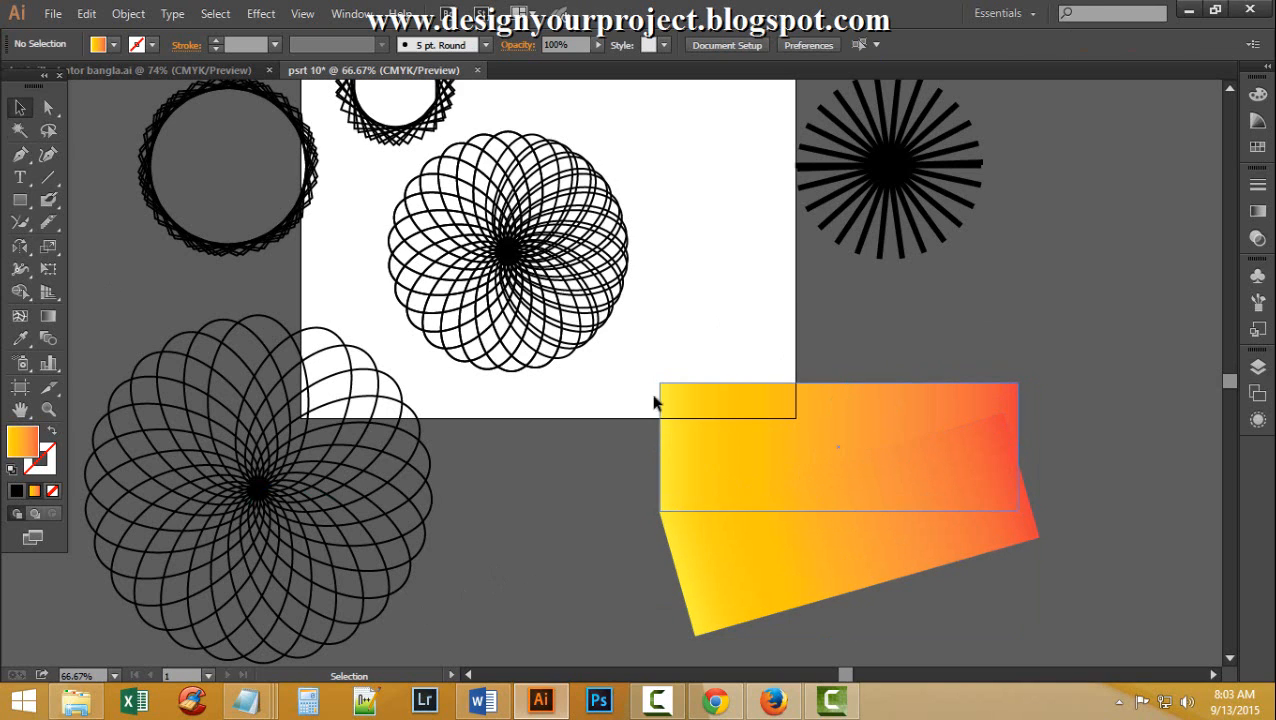
{"action": "left_click_drag", "start_coordinate": [703, 337], "coordinate": [995, 578]}
{"action": "key", "text": "Delete"}
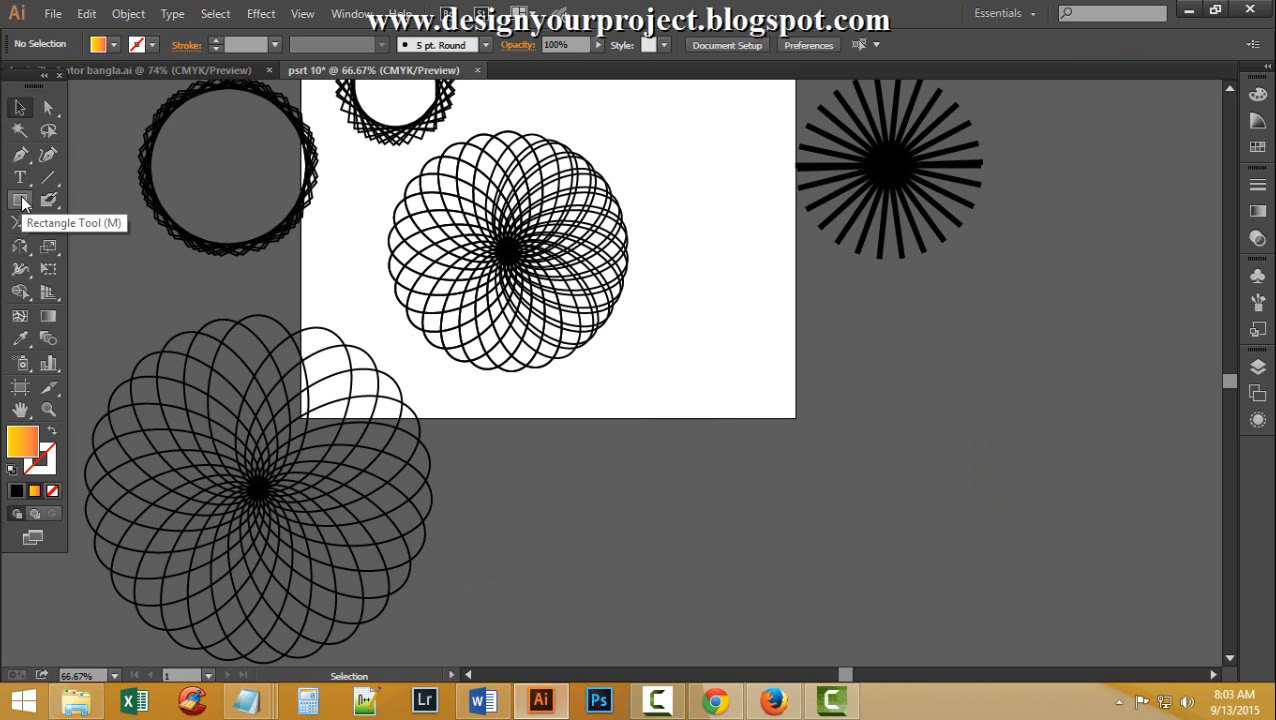
Try to draw a spiral over the artboard's right part, and undo it
{"action": "left_click", "coordinate": [20, 156]}
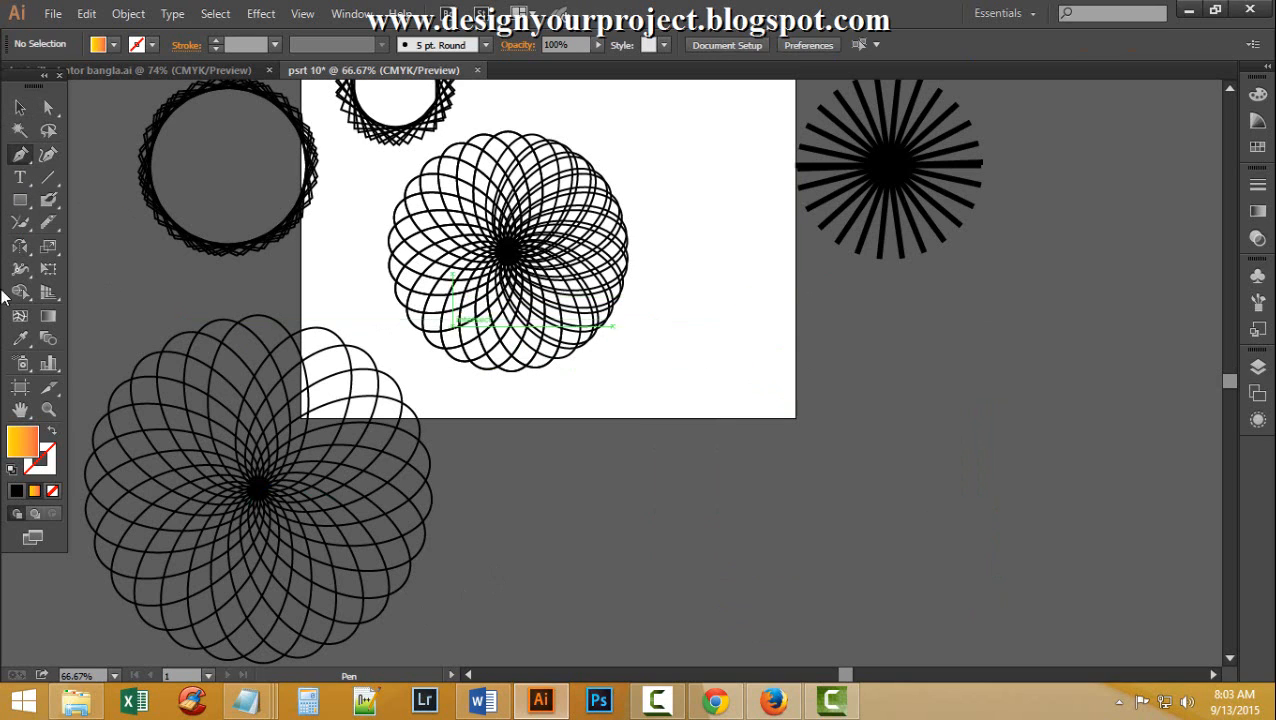
{"action": "left_click", "coordinate": [52, 176]}
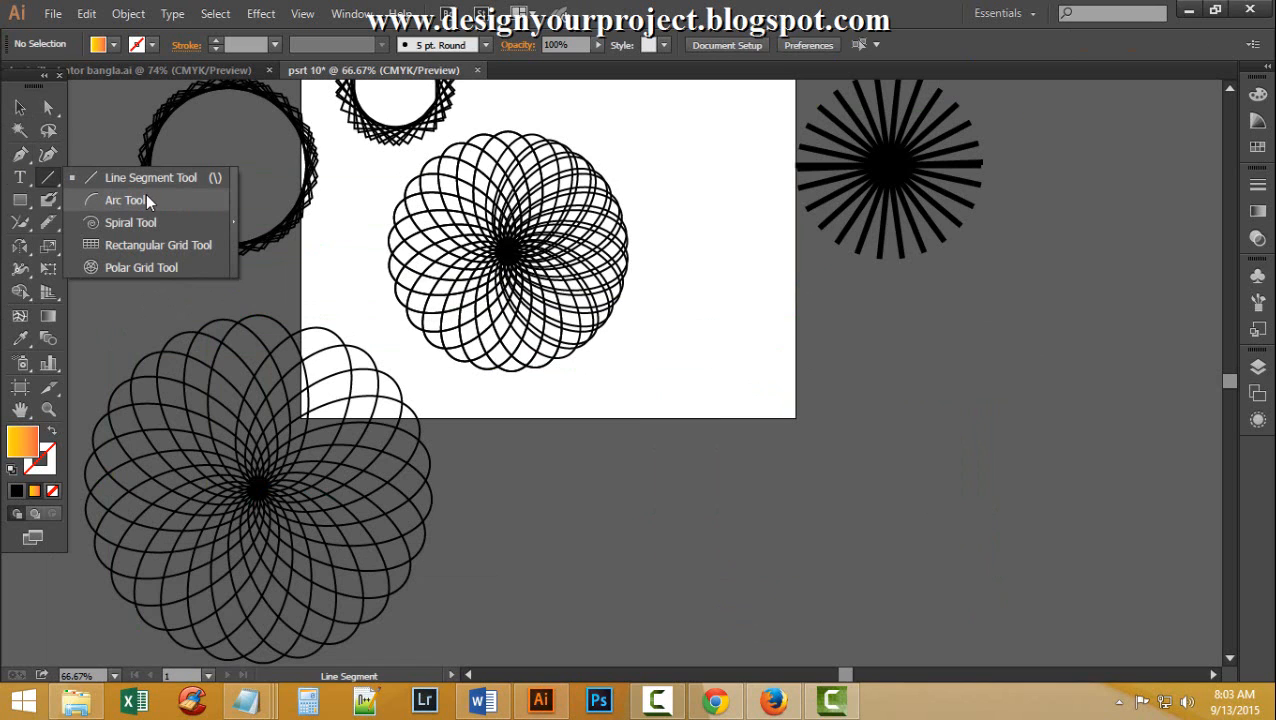
{"action": "left_click", "coordinate": [130, 222]}
{"action": "left_click_drag", "start_coordinate": [700, 283], "coordinate": [790, 425]}
{"action": "key", "text": "ctrl"}
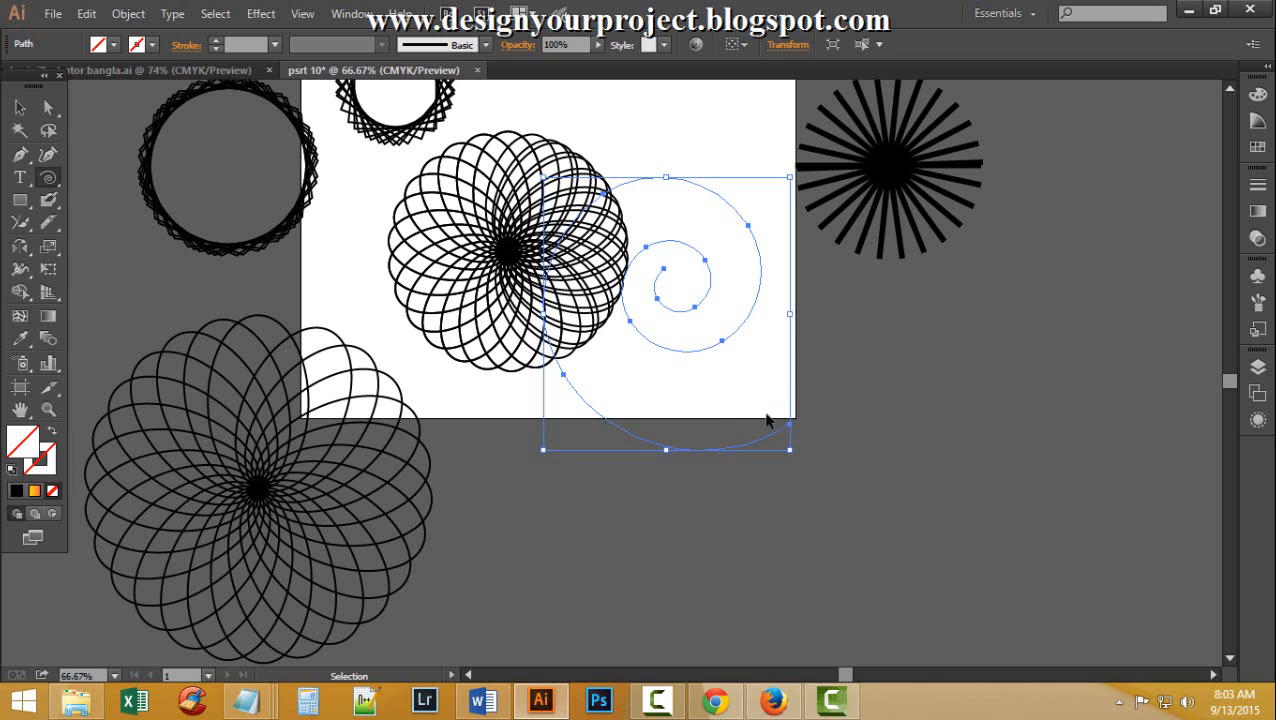
{"action": "key", "text": "ctrl+z"}
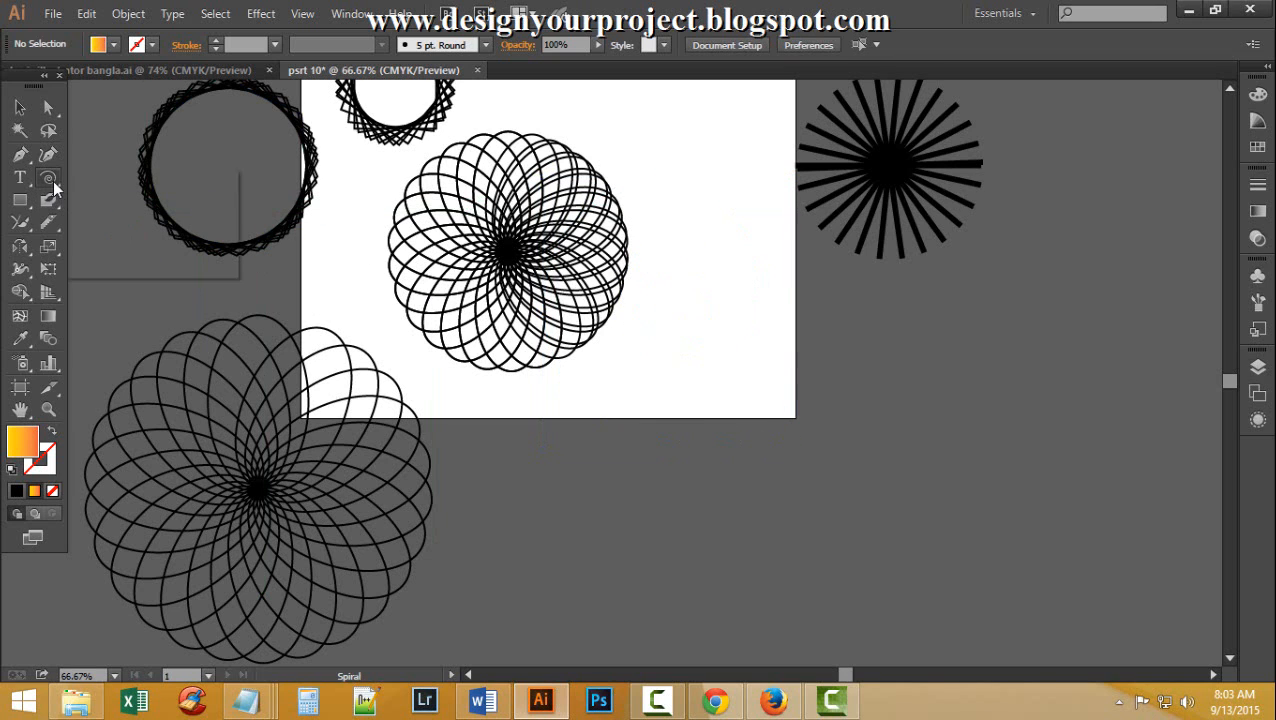
{"action": "left_click_drag", "start_coordinate": [50, 182], "coordinate": [125, 222]}
{"action": "left_click_drag", "start_coordinate": [724, 287], "coordinate": [726, 421]}
{"action": "key", "text": "ctrl+z"}
Draw a downward-bending arc across the artboard's lower-right corner and give it a black 8 pt stroke
{"action": "left_click_drag", "start_coordinate": [48, 182], "coordinate": [169, 198]}
{"action": "left_click_drag", "start_coordinate": [768, 312], "coordinate": [948, 469]}
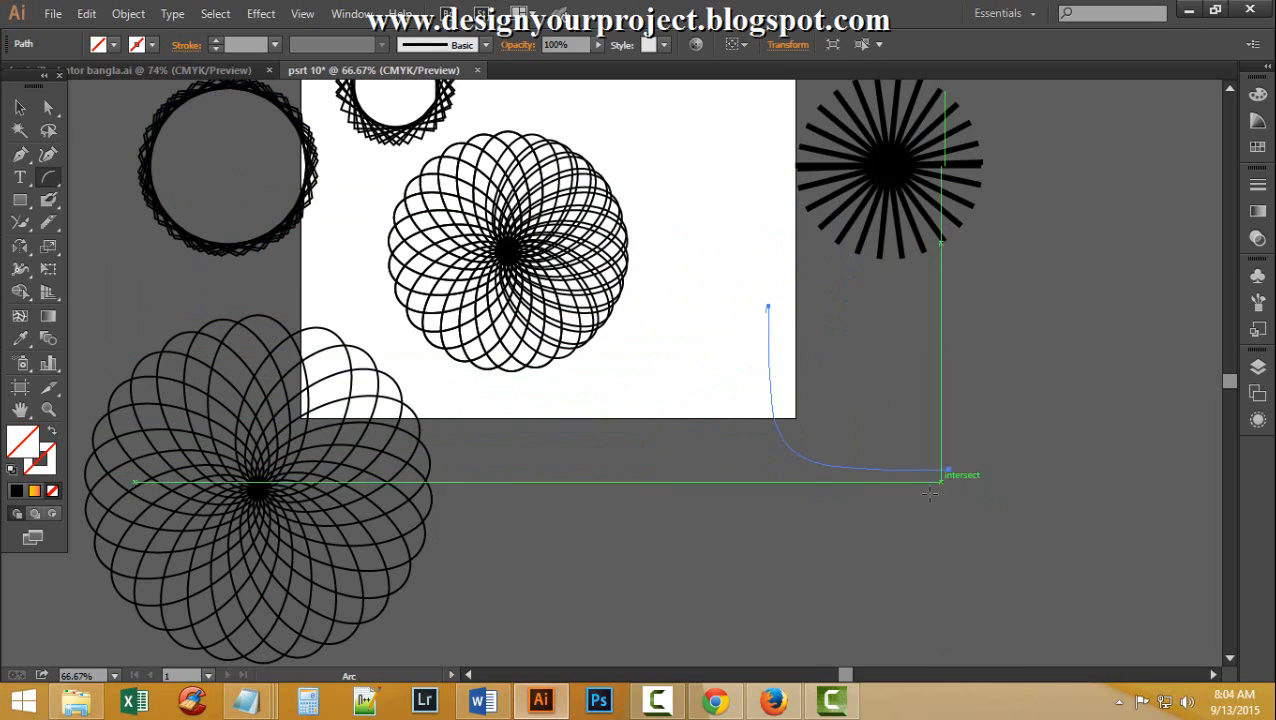
{"action": "left_click", "coordinate": [216, 88], "text": "ctrl+shift"}
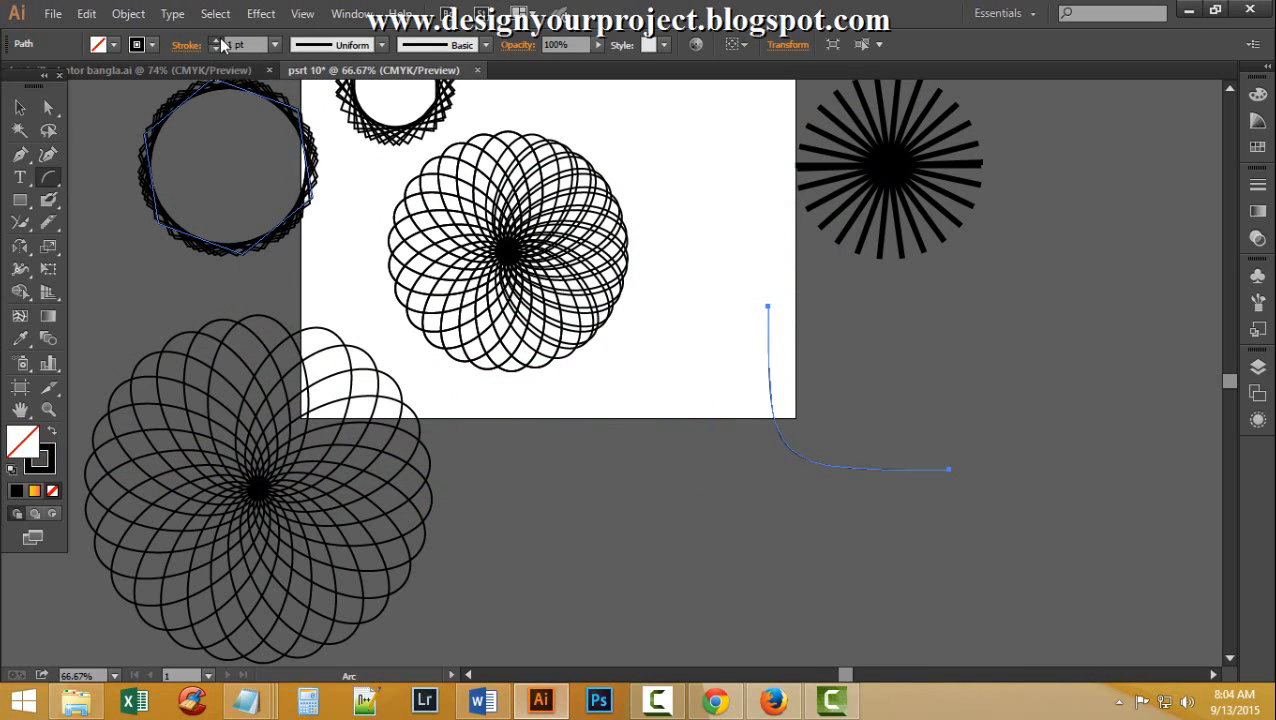
{"action": "left_click", "coordinate": [216, 41]}
{"action": "left_click", "coordinate": [216, 41]}
{"action": "left_click", "coordinate": [216, 88], "text": "ctrl+shift"}
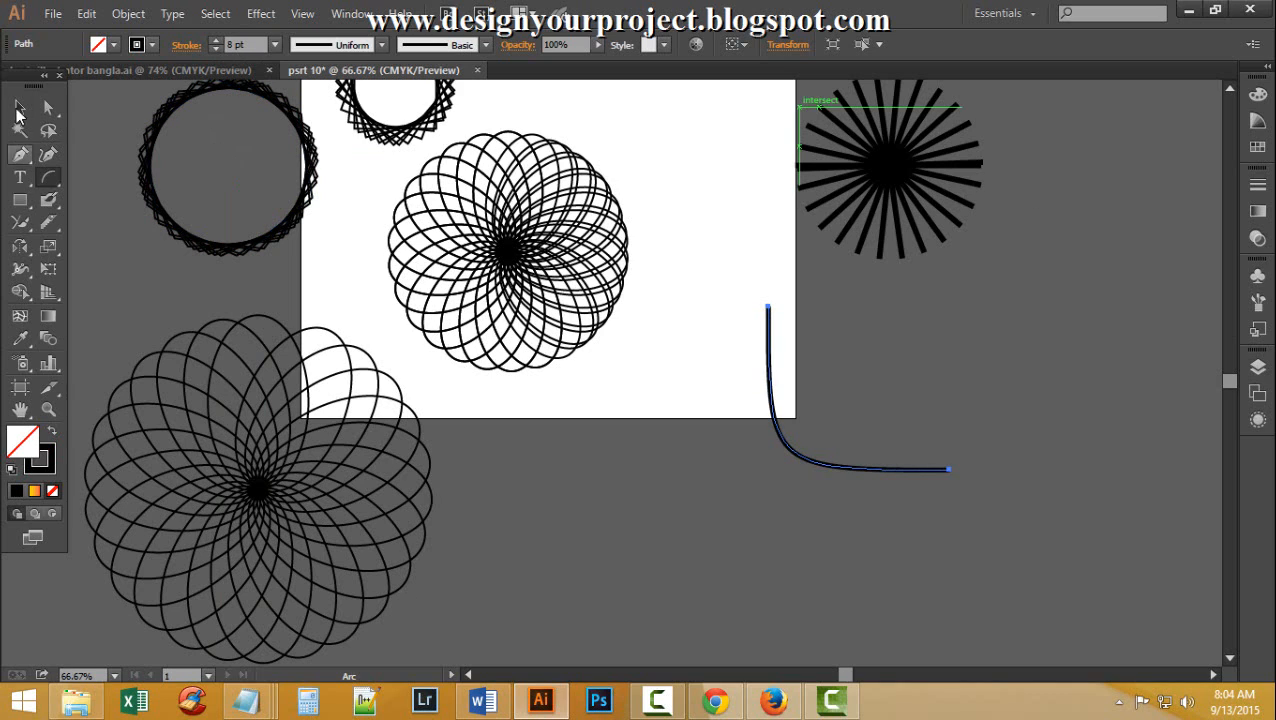
Reflect a copy of the arc across a vertical axis through its center
{"action": "left_click", "coordinate": [19, 248]}
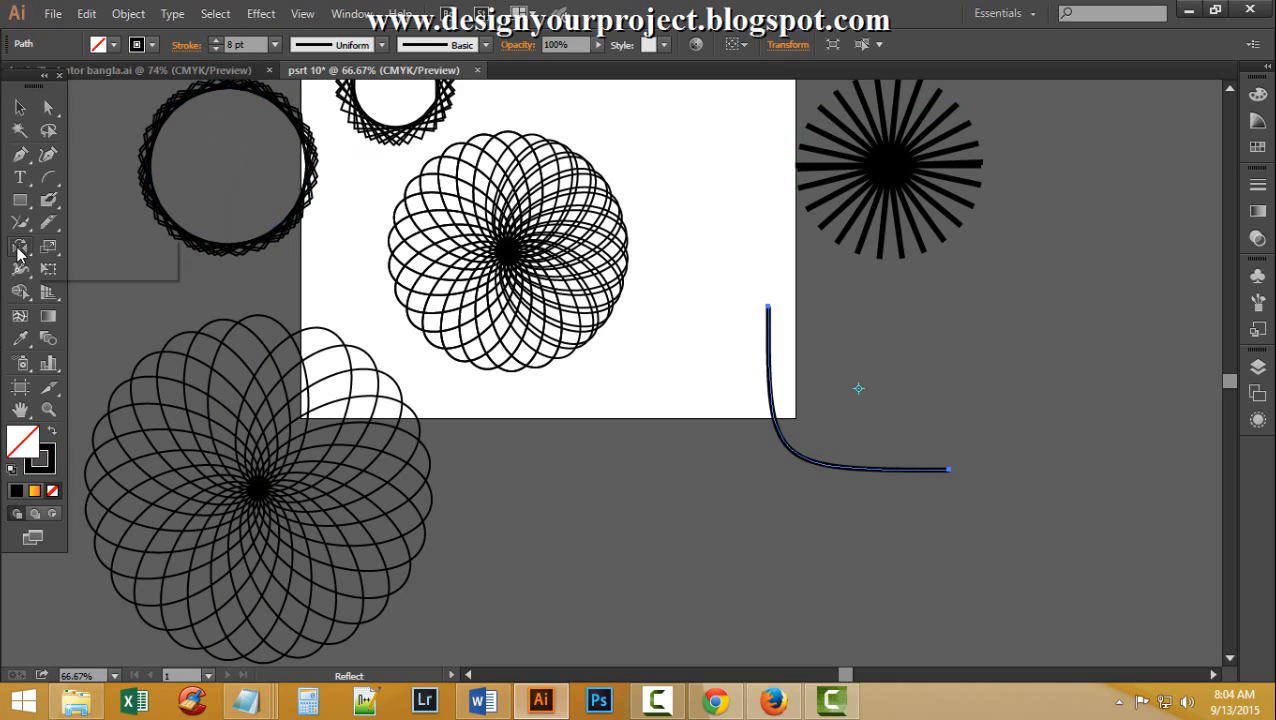
{"action": "left_click_drag", "start_coordinate": [19, 250], "coordinate": [106, 274]}
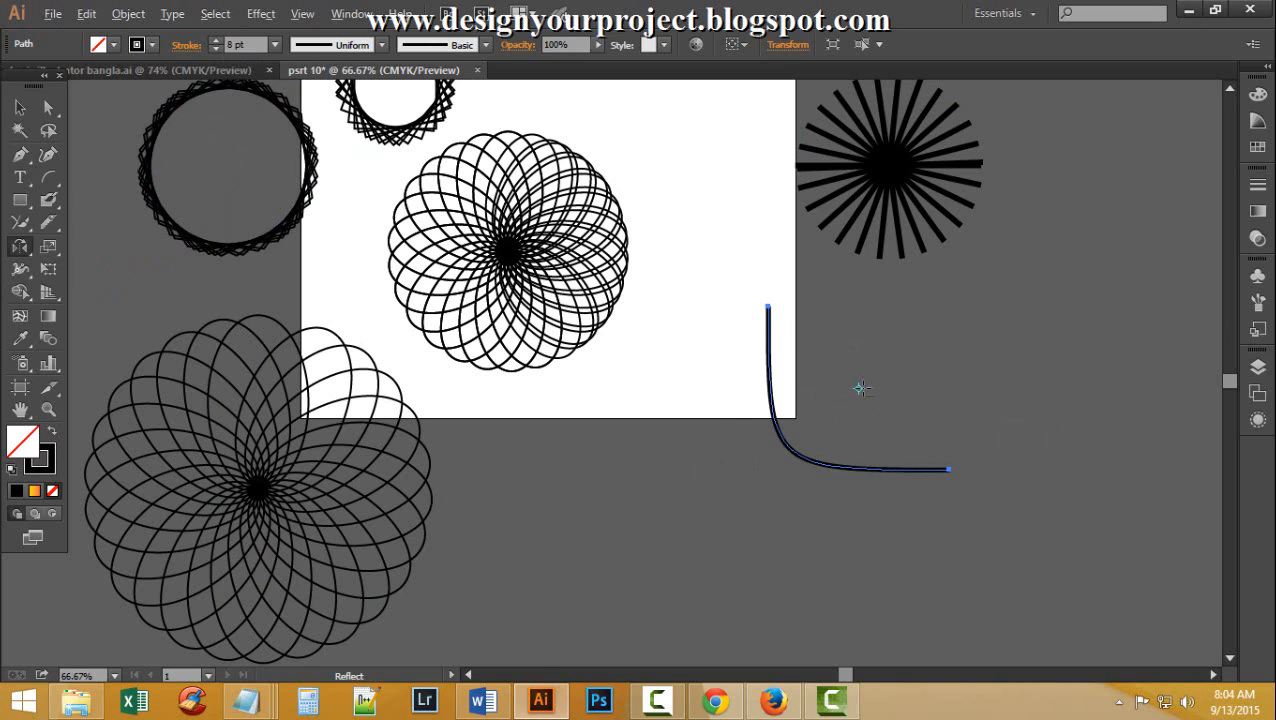
{"action": "left_click", "coordinate": [858, 388], "text": "alt"}
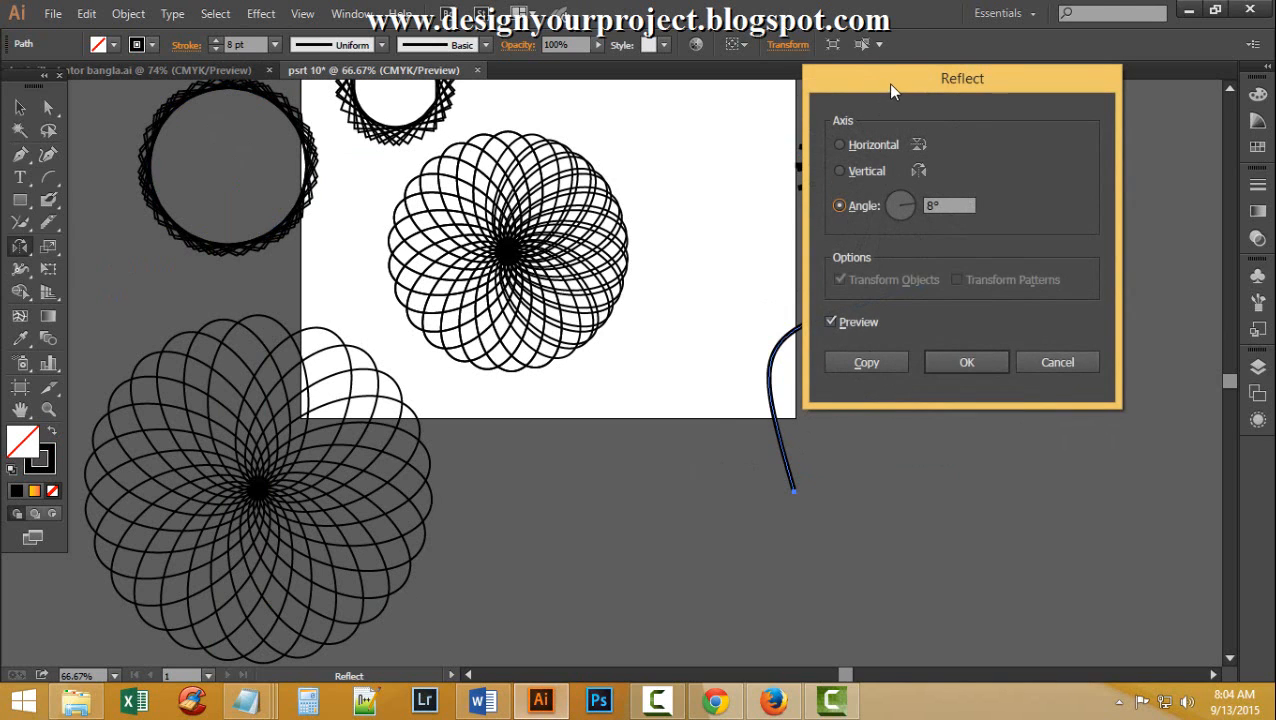
{"action": "left_click_drag", "start_coordinate": [893, 90], "coordinate": [390, 102]}
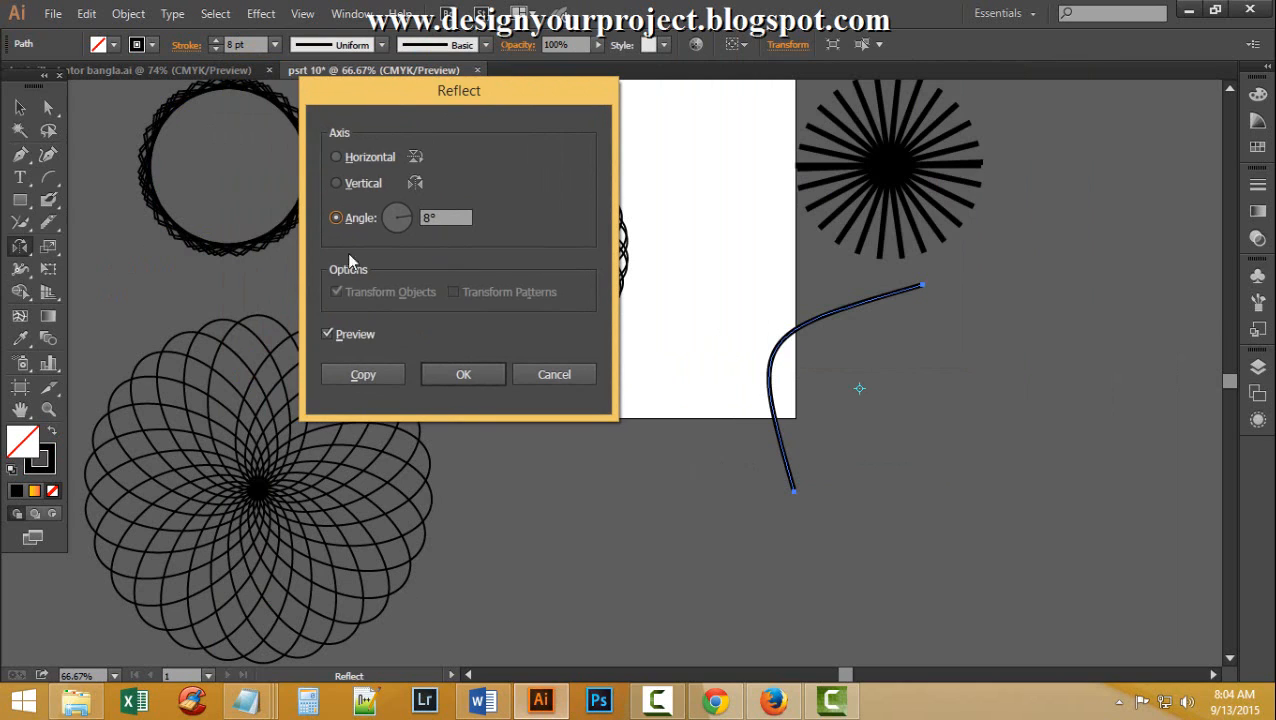
{"action": "double_click", "coordinate": [433, 217]}
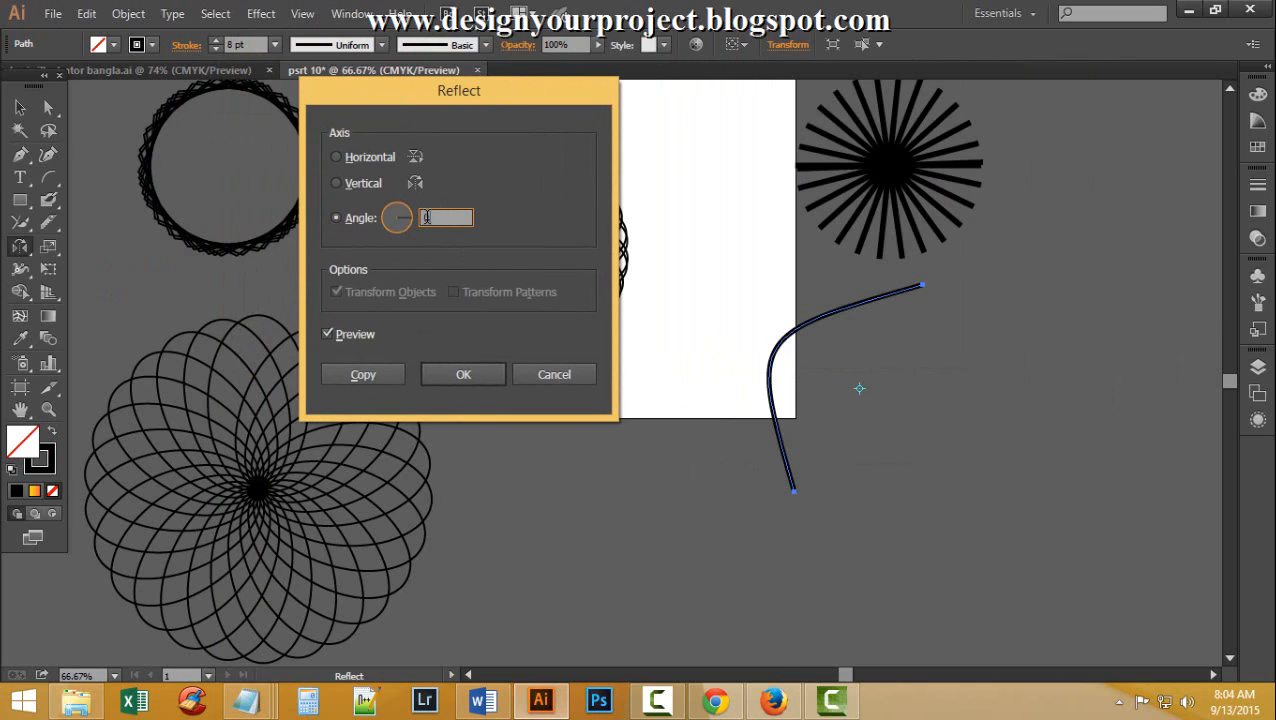
{"action": "left_click", "coordinate": [335, 184]}
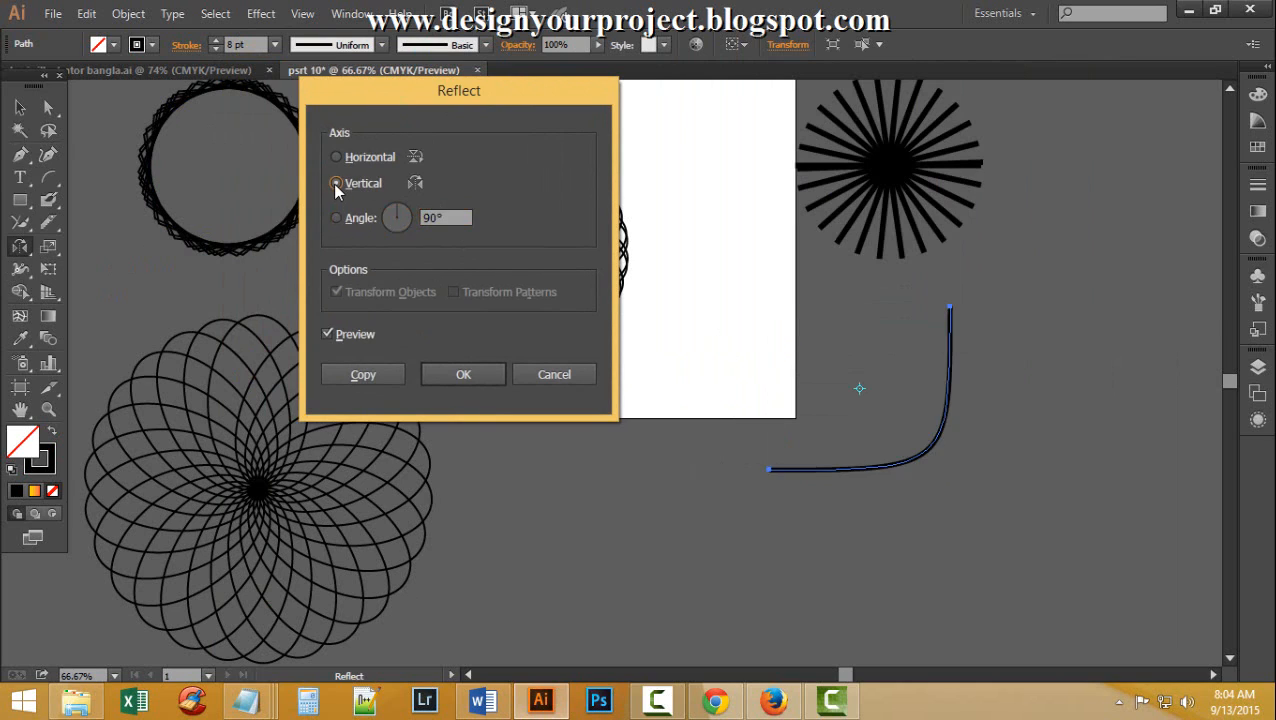
{"action": "left_click", "coordinate": [336, 158]}
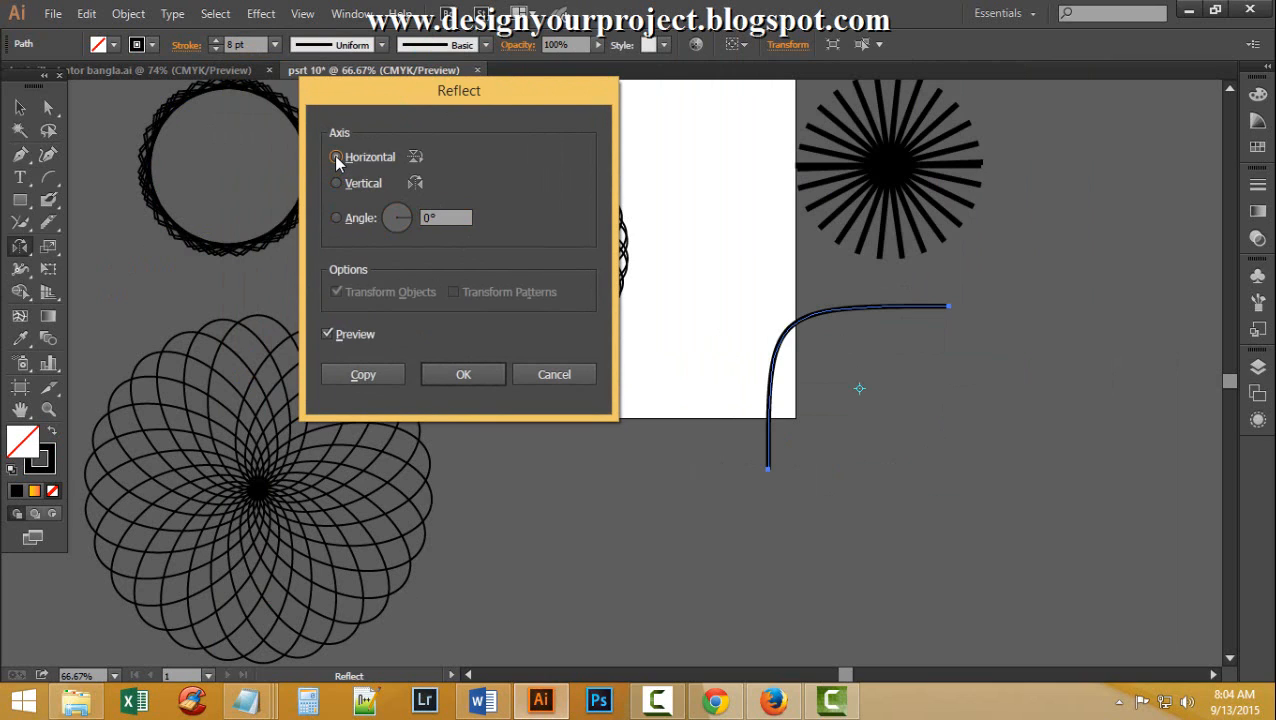
{"action": "left_click", "coordinate": [336, 184]}
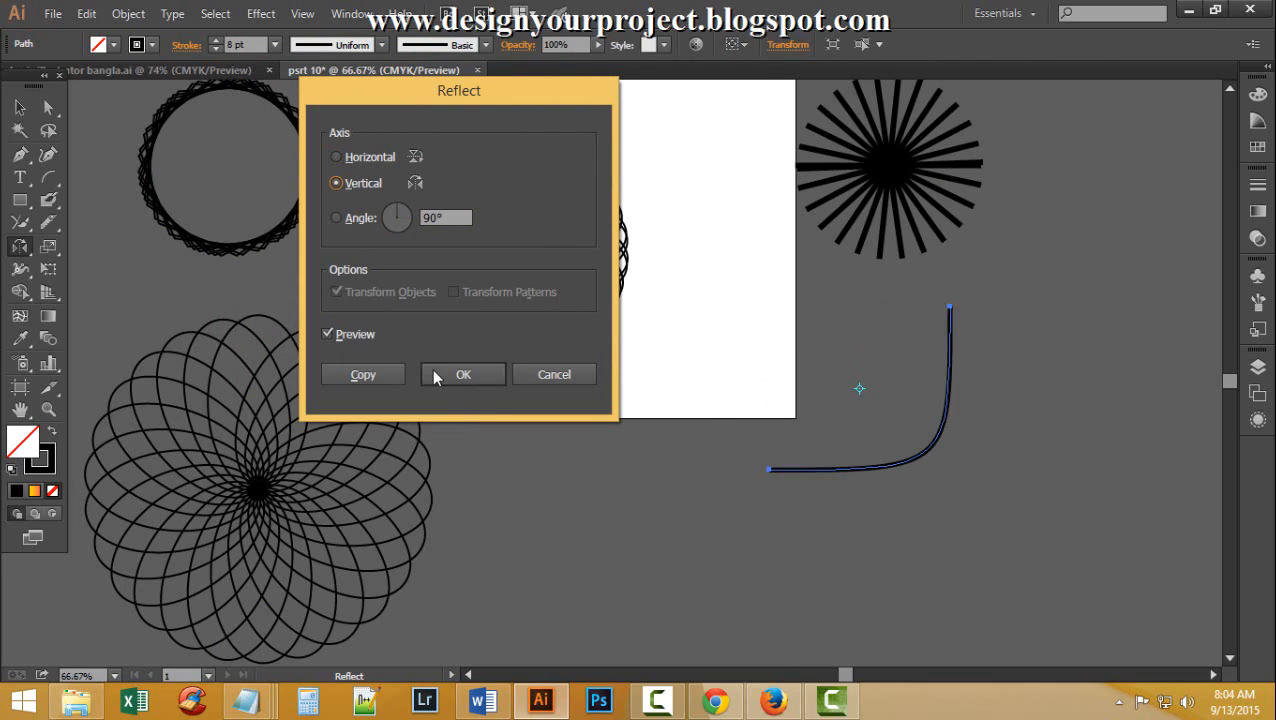
{"action": "left_click", "coordinate": [366, 380]}
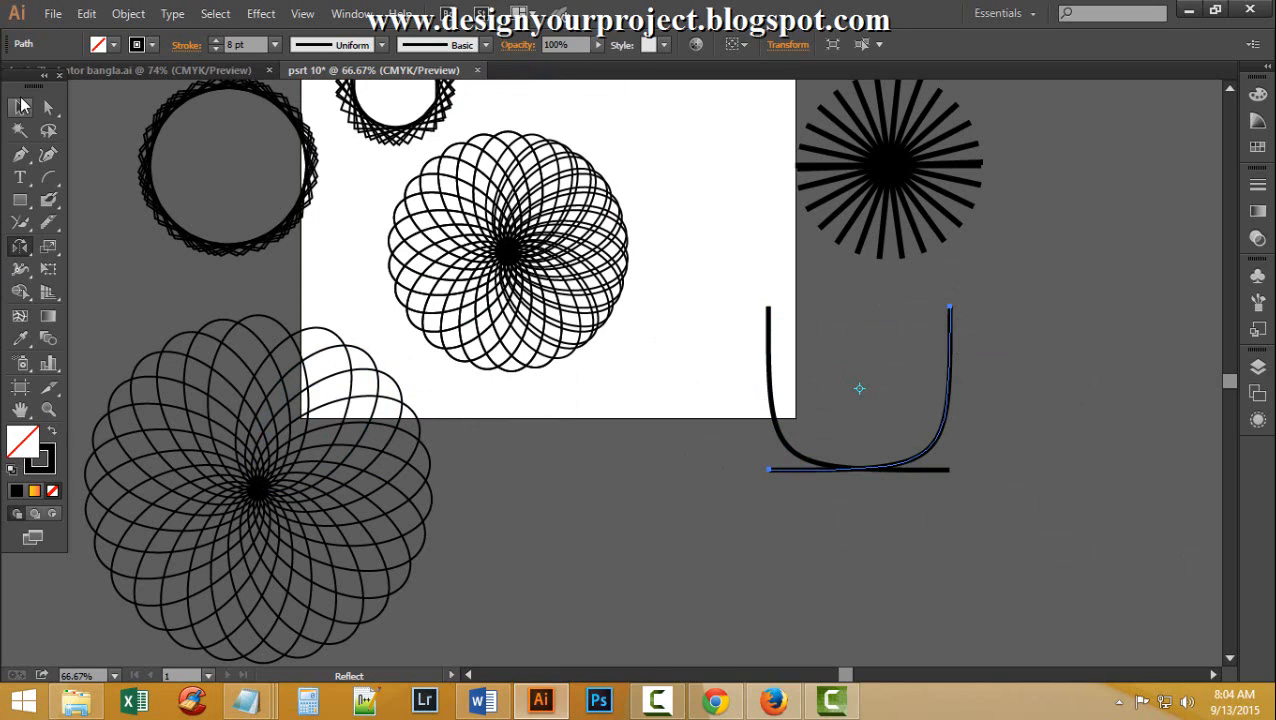
Select both arcs, move them off the artboard to the area below and right of the starburst, and deselect them
{"action": "left_click", "coordinate": [21, 106]}
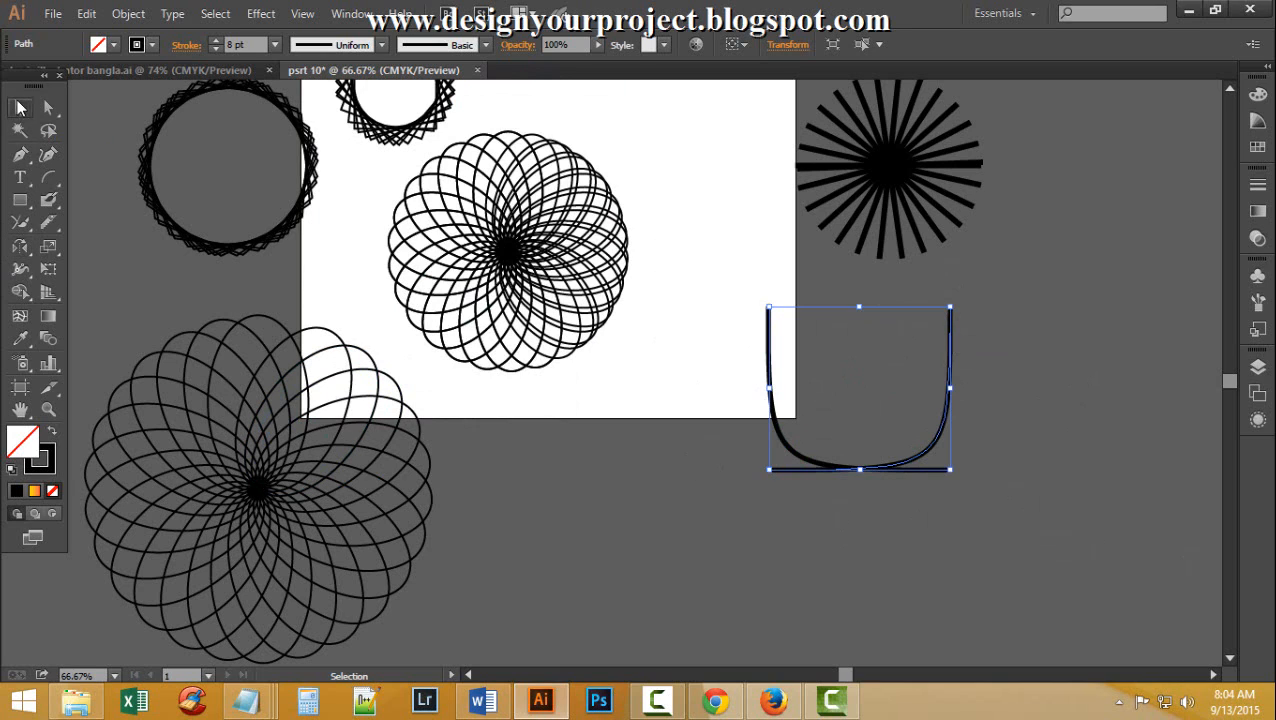
{"action": "left_click", "coordinate": [578, 548]}
{"action": "scroll", "coordinate": [575, 548], "scroll_direction": "down", "scroll_amount": 1}
{"action": "left_click_drag", "start_coordinate": [731, 291], "coordinate": [977, 418]}
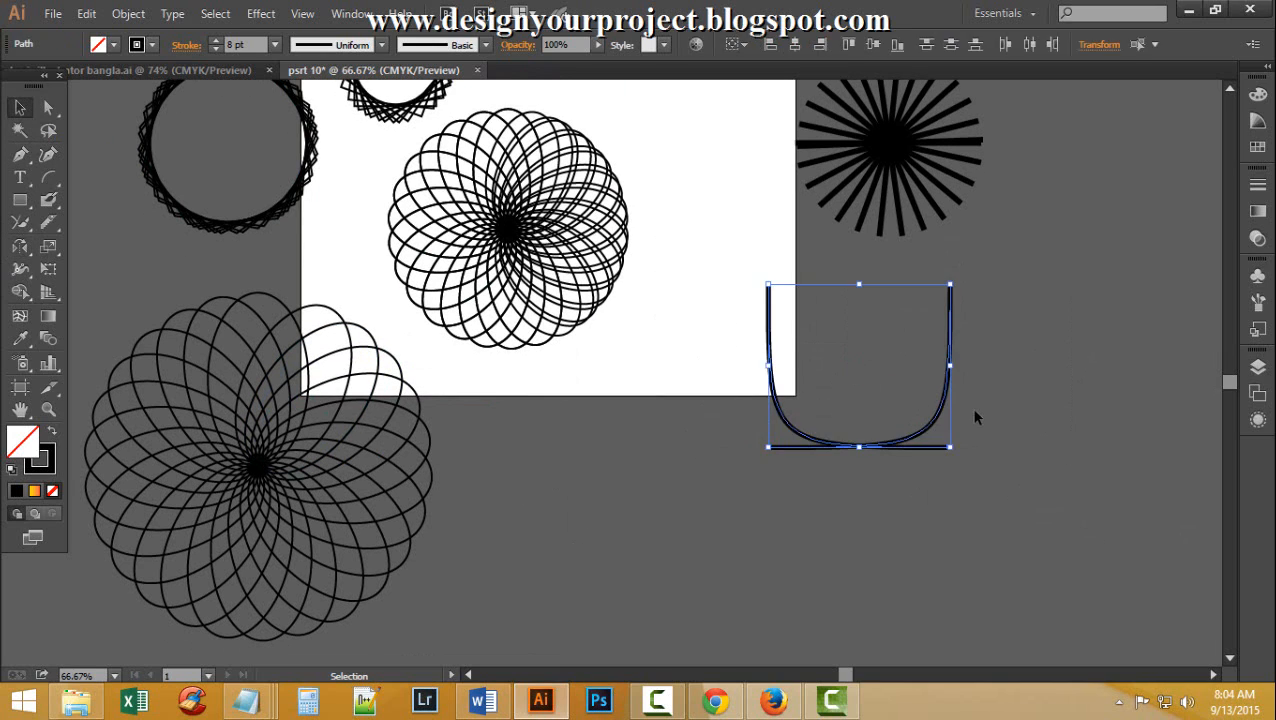
{"action": "left_click_drag", "start_coordinate": [893, 311], "coordinate": [1098, 291]}
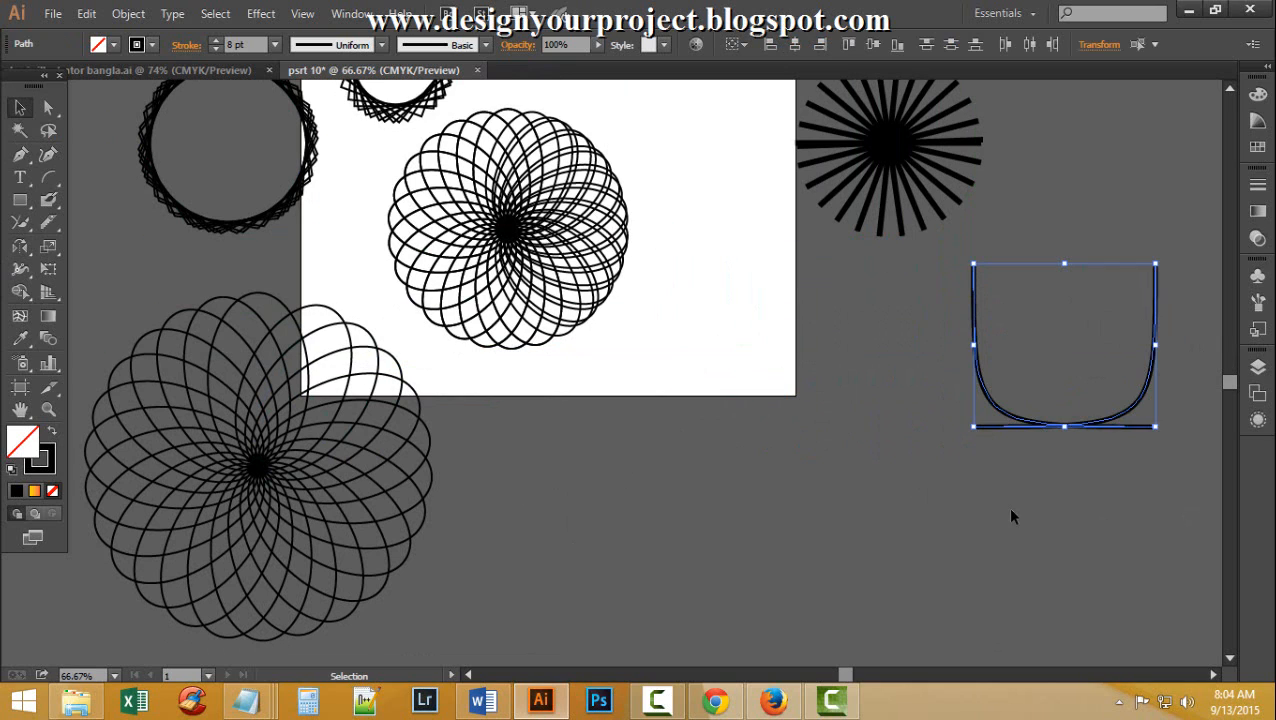
{"action": "left_click", "coordinate": [940, 487]}
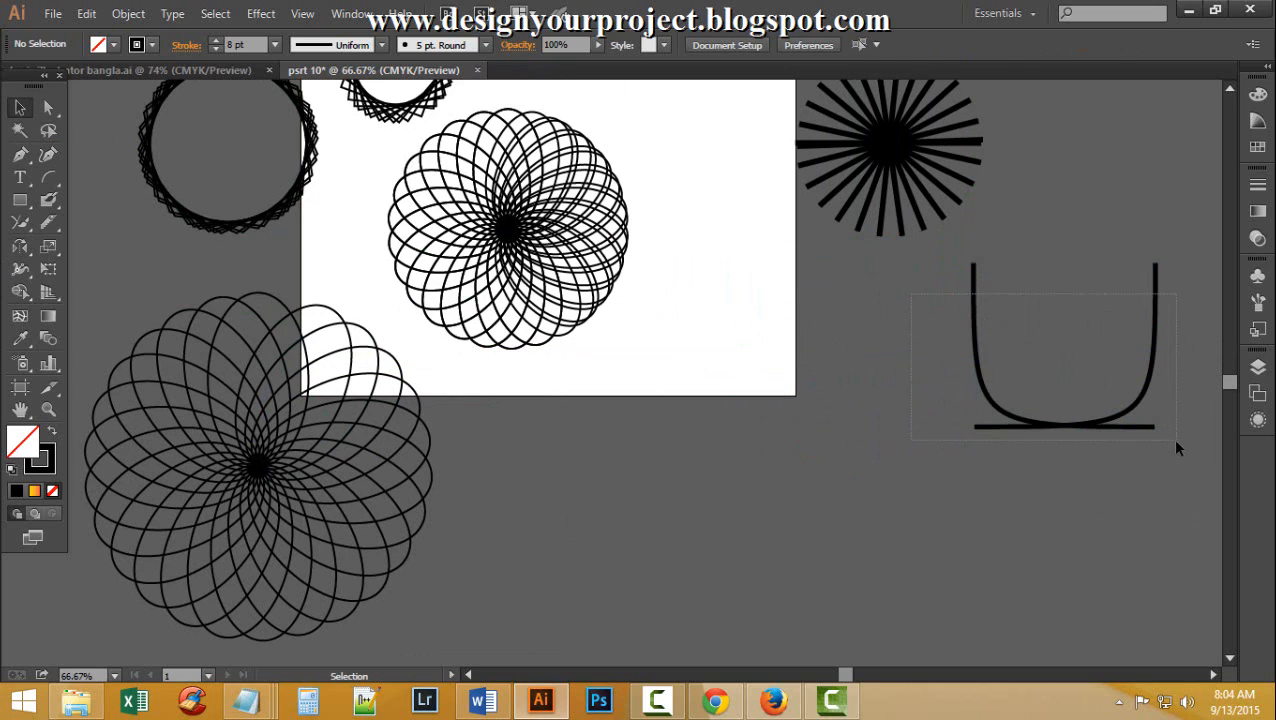
Reflect a copy of the two arcs across a horizontal axis through their center, and deselect it
{"action": "left_click_drag", "start_coordinate": [1175, 442], "coordinate": [1176, 443]}
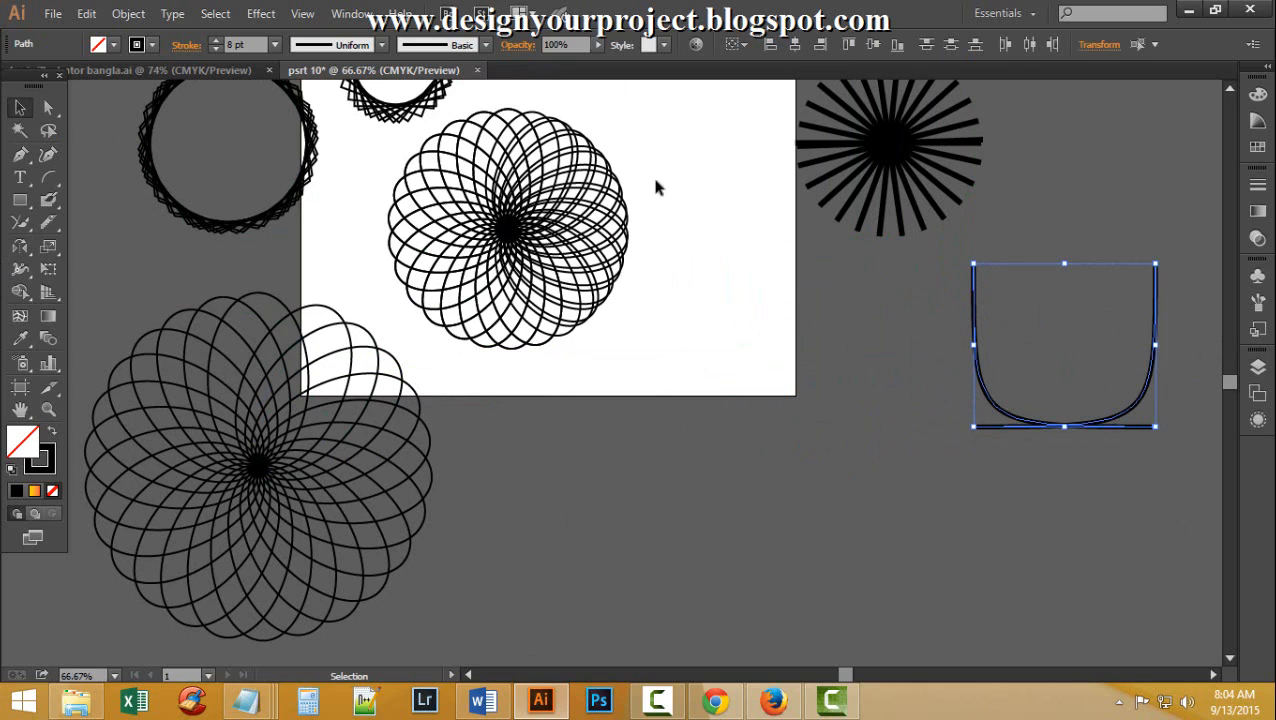
{"action": "left_click", "coordinate": [24, 246], "text": "alt"}
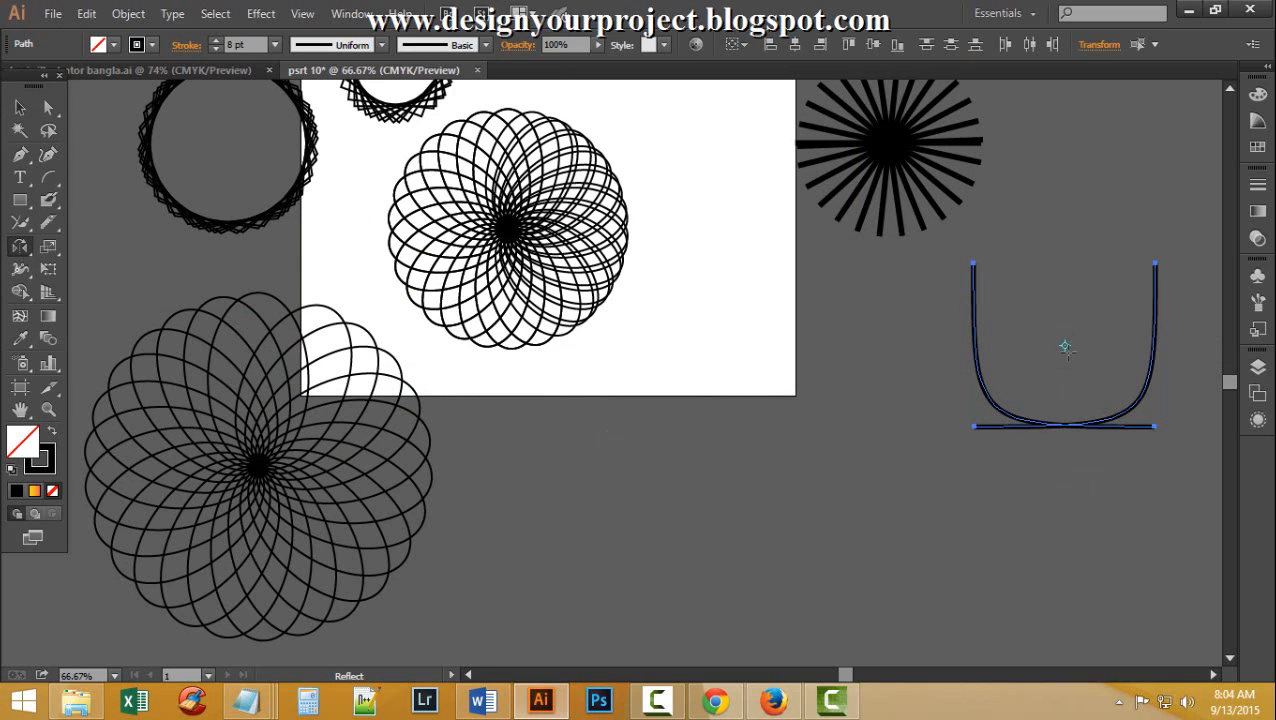
{"action": "double_click", "coordinate": [20, 246]}
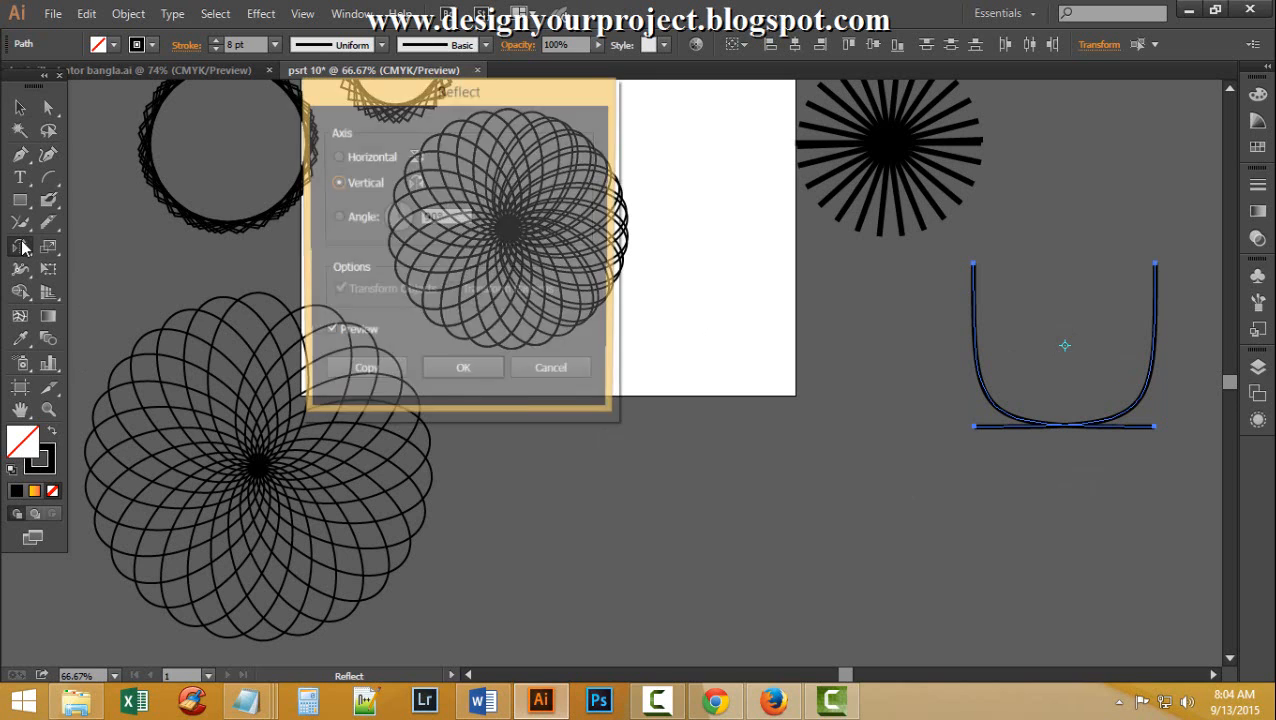
{"action": "left_click", "coordinate": [337, 157]}
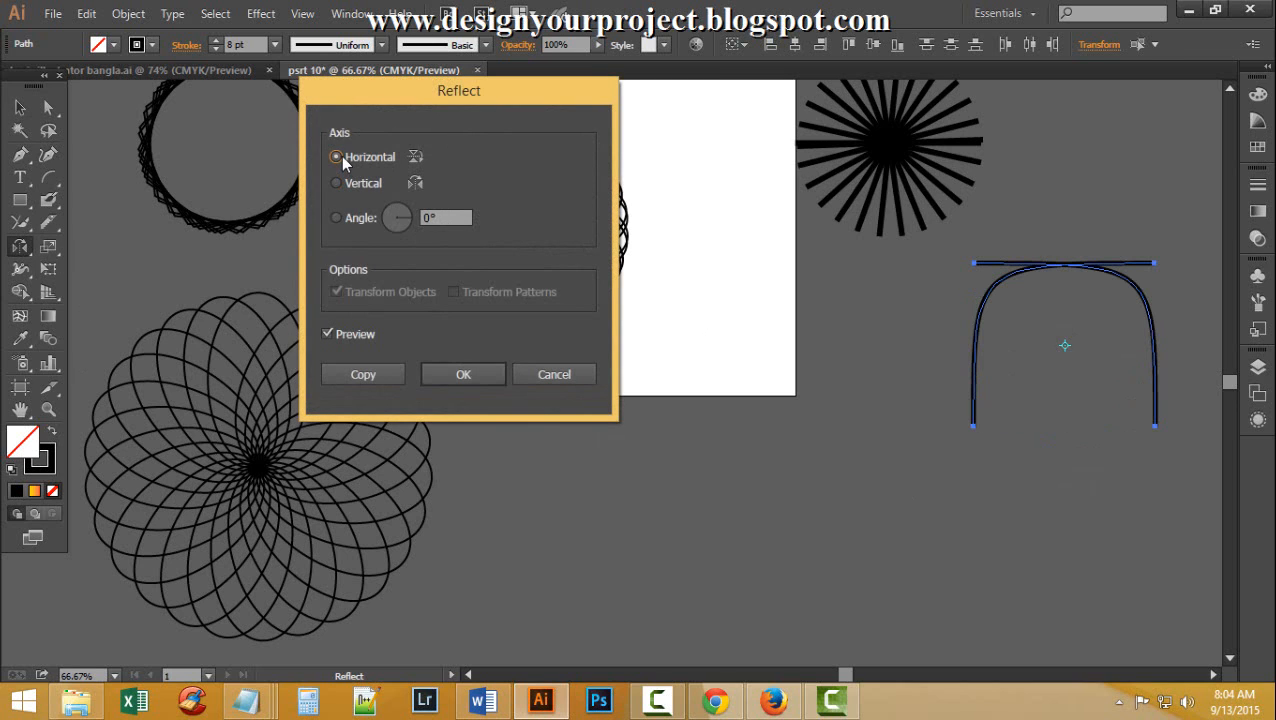
{"action": "left_click", "coordinate": [360, 375]}
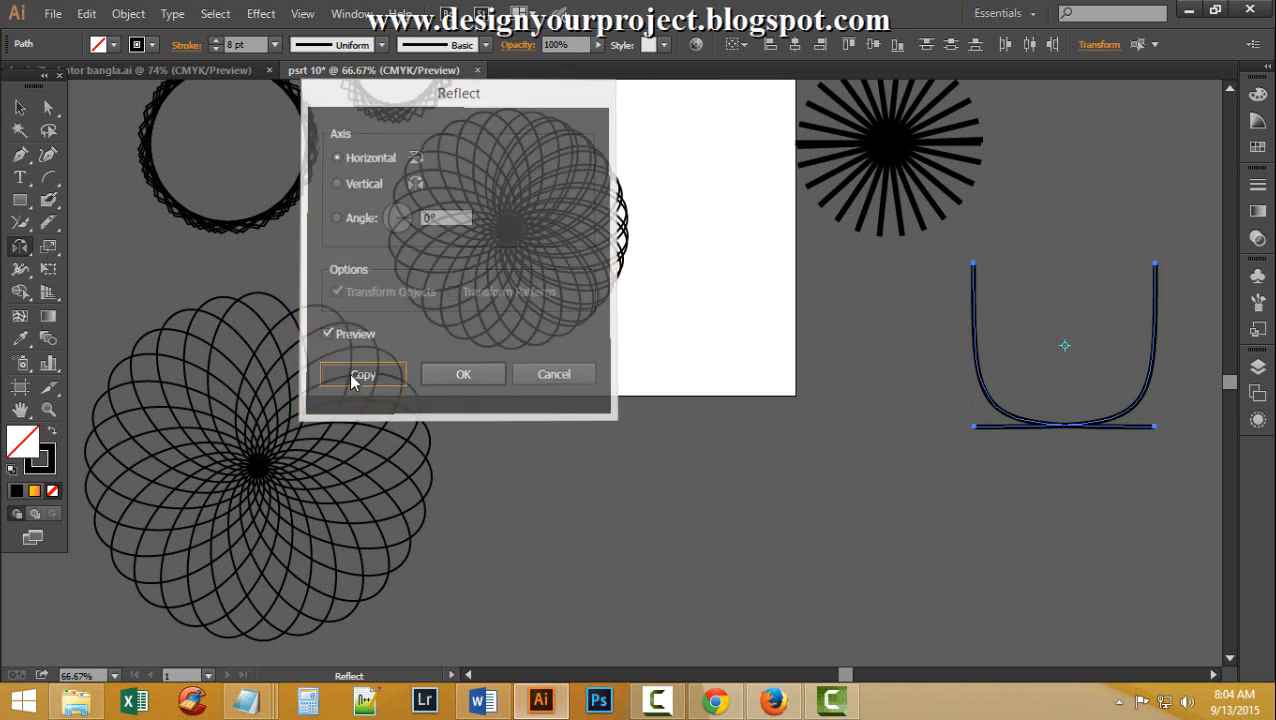
{"action": "left_click", "coordinate": [20, 107]}
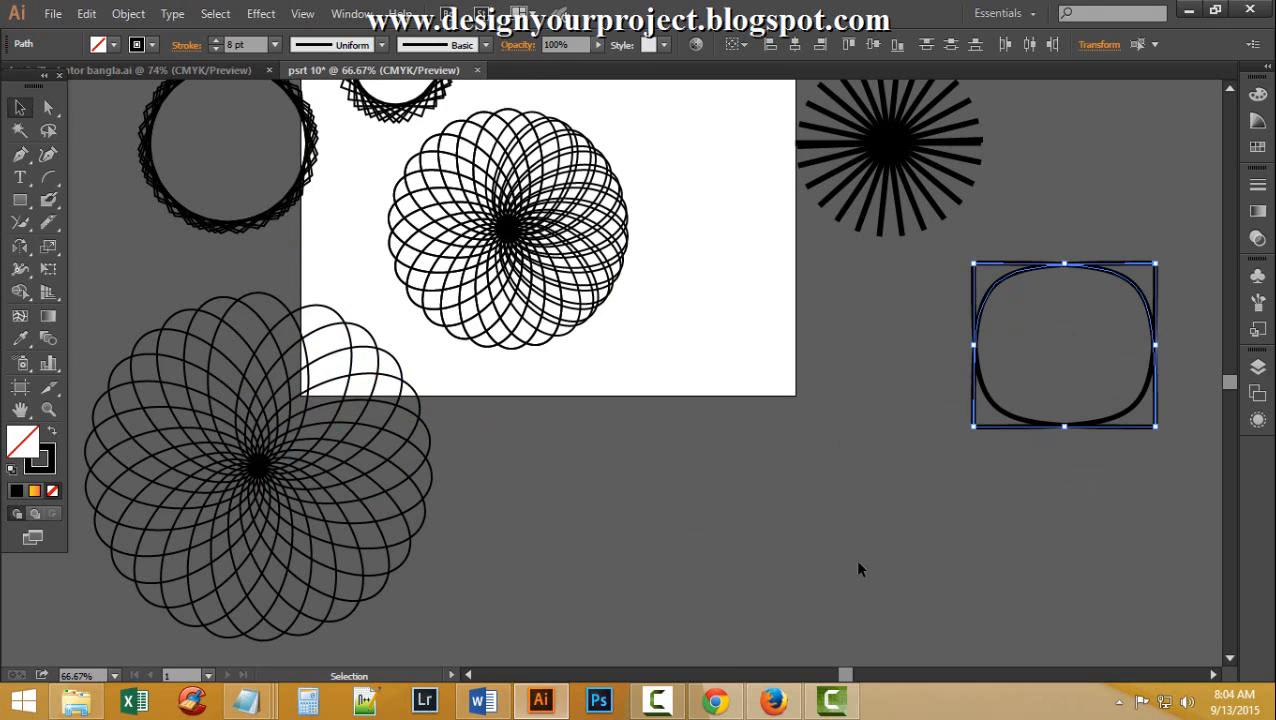
{"action": "left_click", "coordinate": [880, 570]}
{"action": "scroll", "coordinate": [1060, 545], "scroll_direction": "down", "scroll_amount": 1}
{"action": "scroll", "coordinate": [915, 425], "scroll_direction": "up", "scroll_amount": 1}
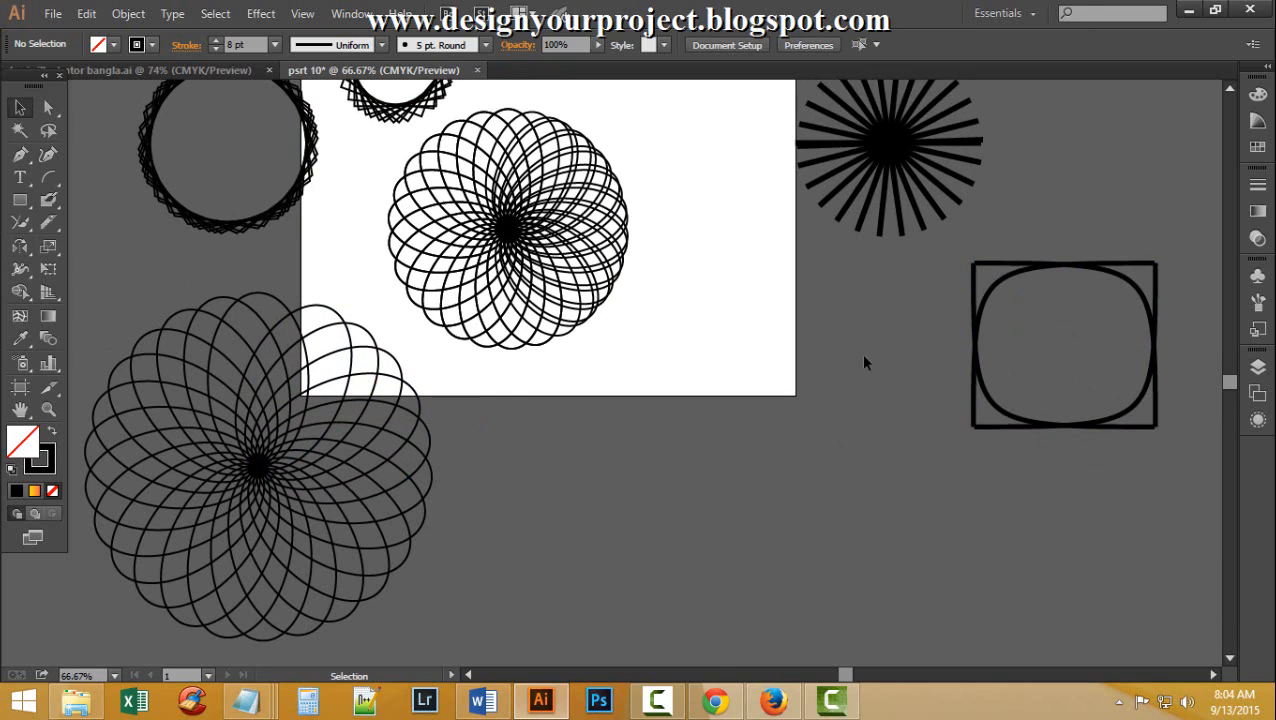
Move the shape made of four arcs directly beneath the starburst and deselect it
{"action": "left_click_drag", "start_coordinate": [1128, 468], "coordinate": [1180, 467]}
{"action": "left_click_drag", "start_coordinate": [1103, 268], "coordinate": [929, 267]}
{"action": "left_click", "coordinate": [1002, 449]}
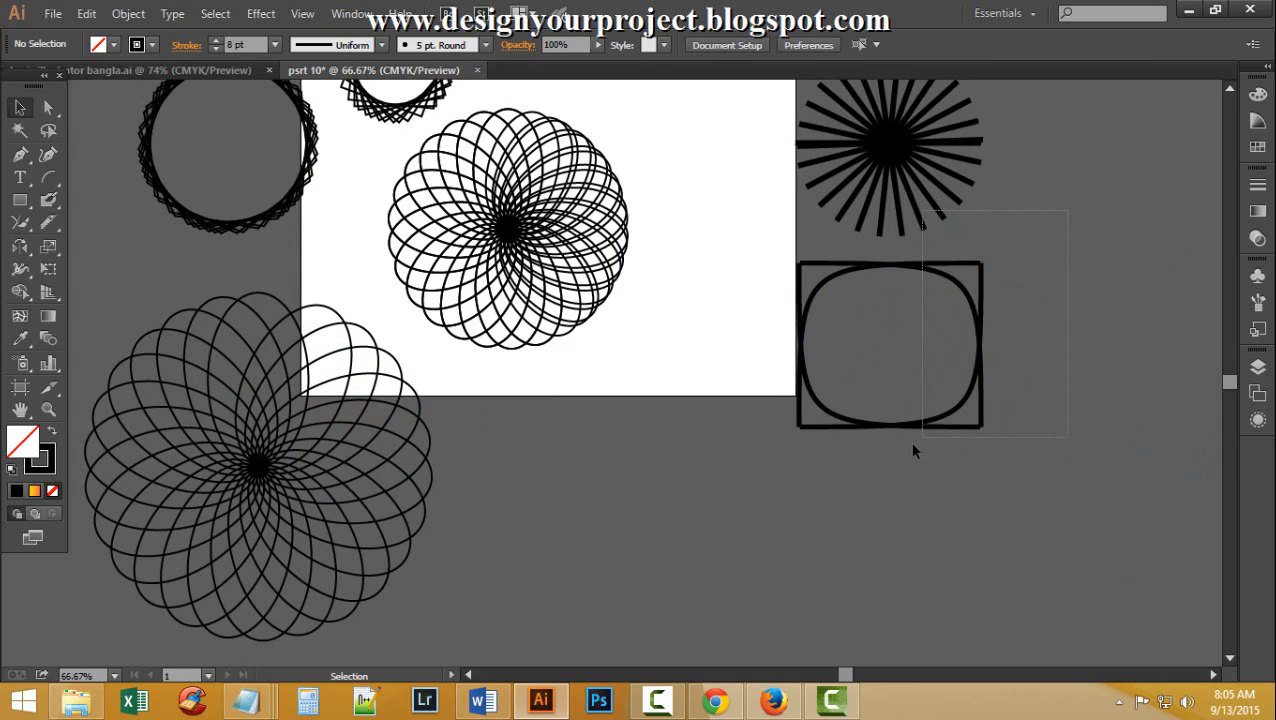
{"action": "left_click_drag", "start_coordinate": [912, 451], "coordinate": [918, 445]}
{"action": "left_click", "coordinate": [995, 502]}
{"action": "left_click_drag", "start_coordinate": [797, 330], "coordinate": [796, 262]}
{"action": "left_click", "coordinate": [1018, 498]}
Stretch the large flower pattern below the artboard into a wide, flat ellipse with the Scale tool
{"action": "left_click", "coordinate": [519, 305], "text": "ctrl+alt"}
{"action": "left_click", "coordinate": [519, 305], "text": "ctrl+alt"}
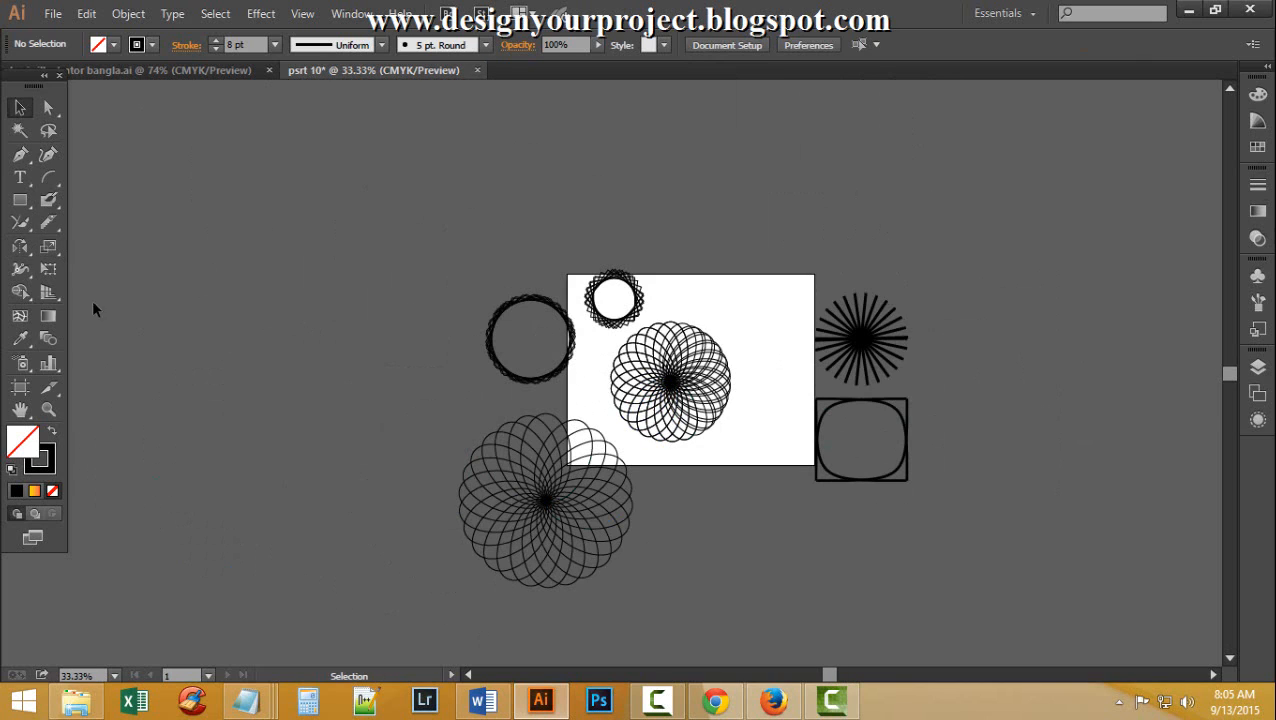
{"action": "left_click", "coordinate": [48, 248]}
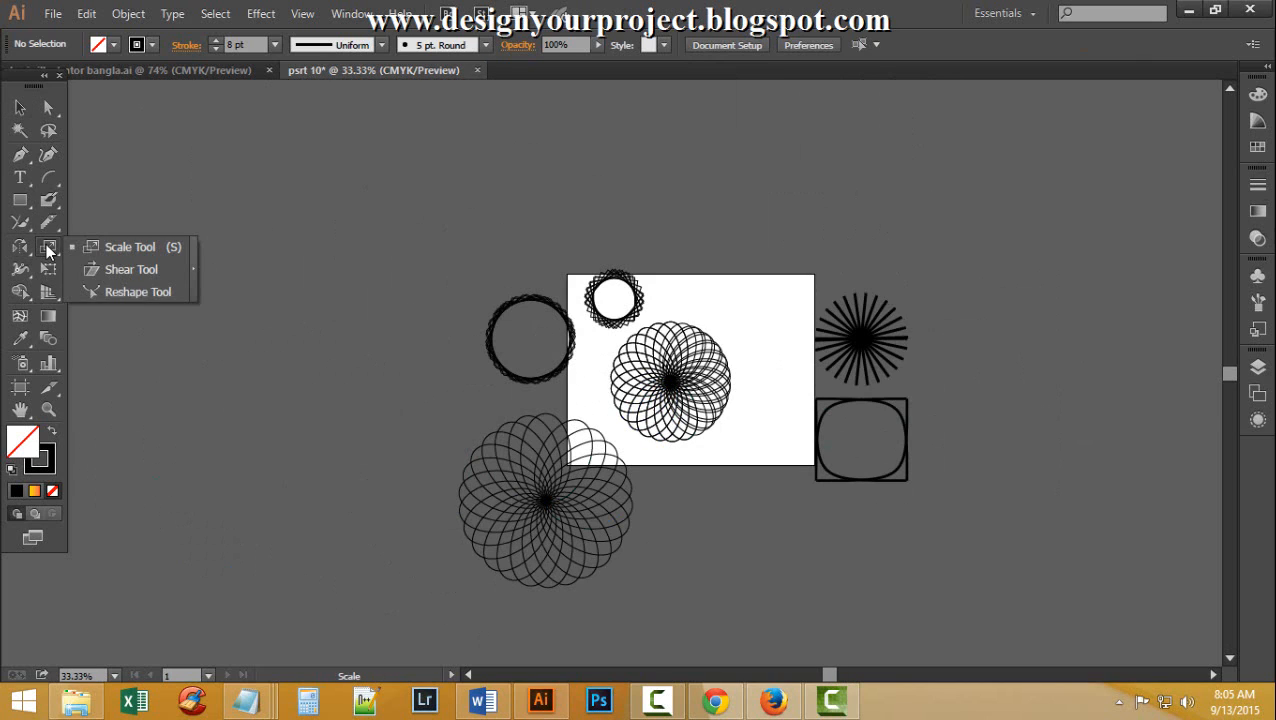
{"action": "left_click", "coordinate": [115, 246]}
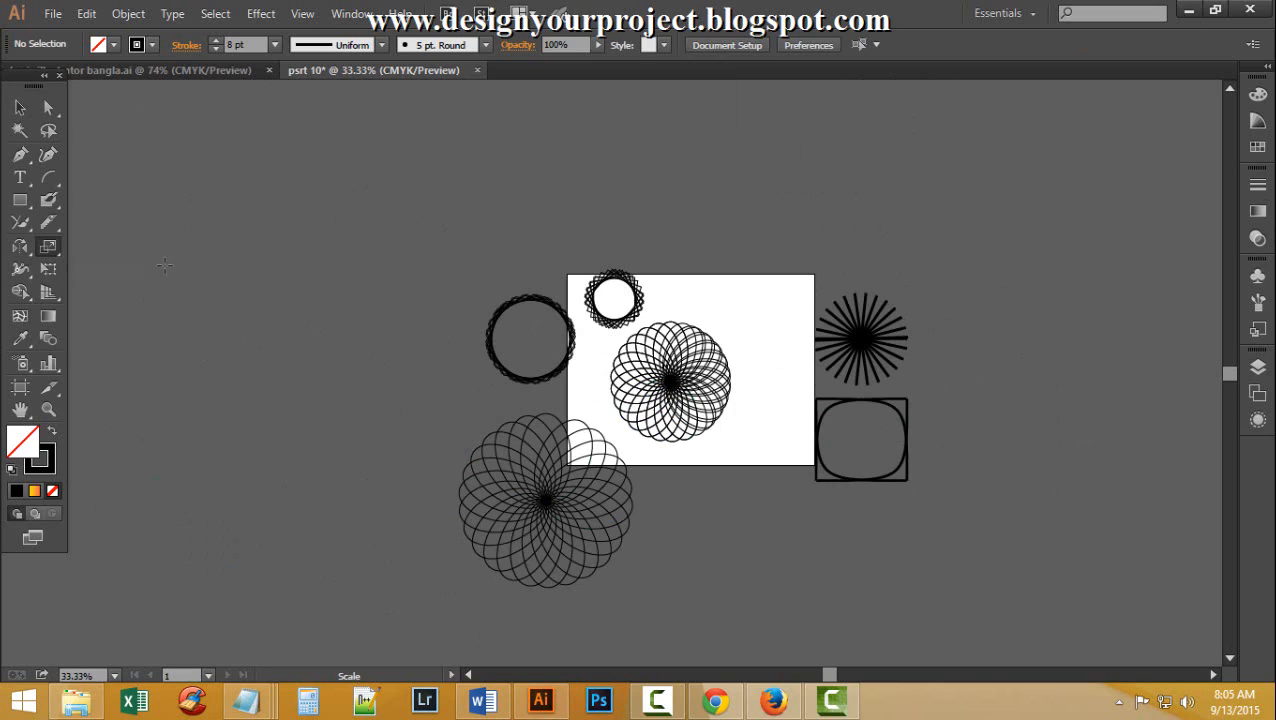
{"action": "left_click", "coordinate": [541, 522], "text": "ctrl"}
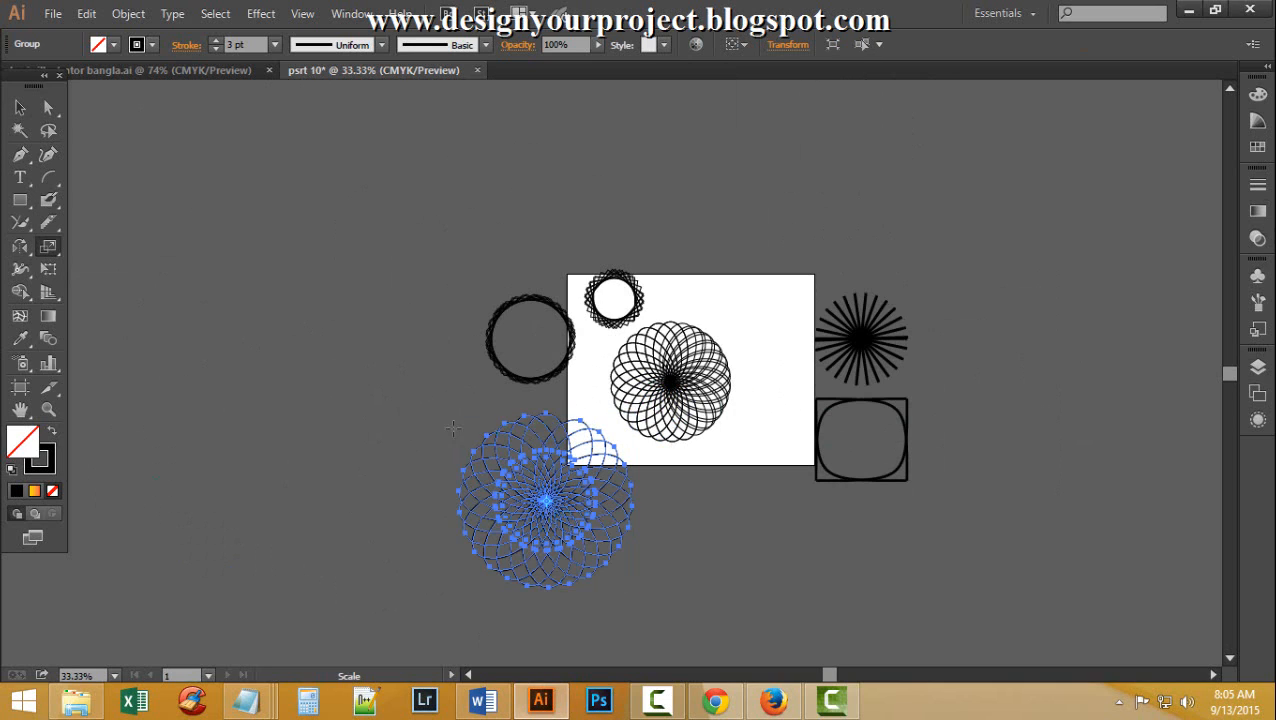
{"action": "left_click_drag", "start_coordinate": [499, 450], "coordinate": [830, 550]}
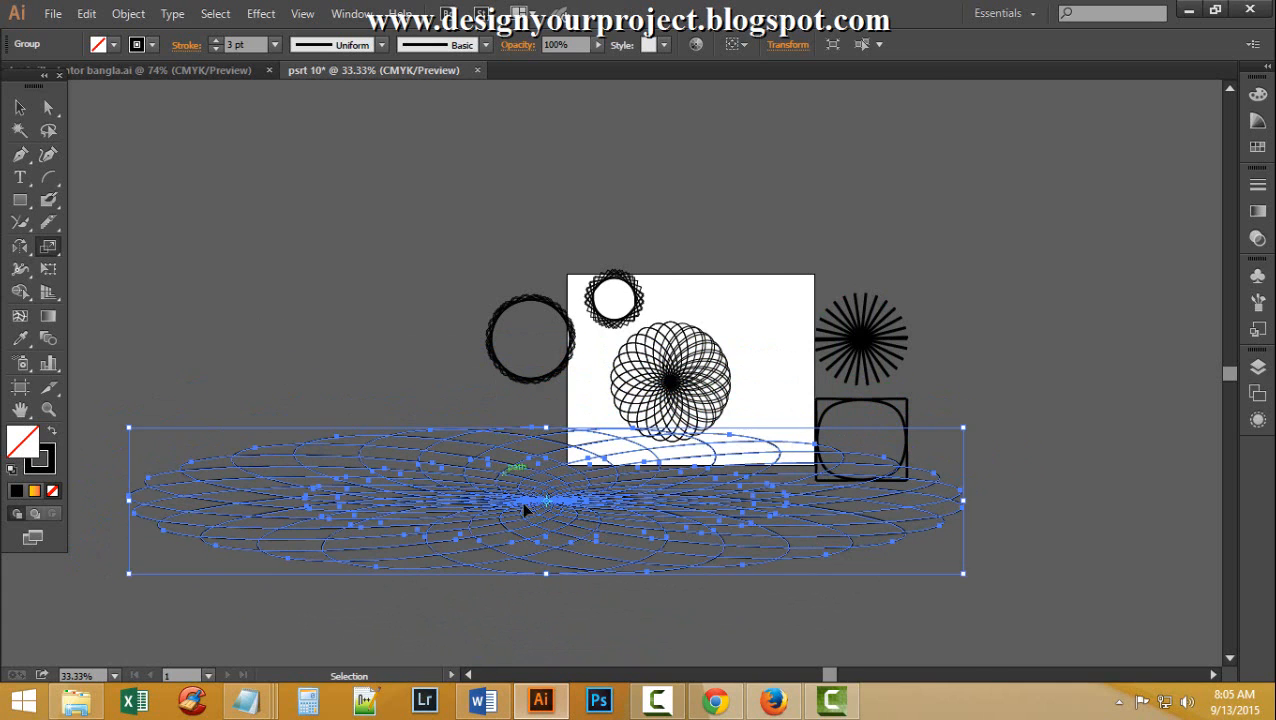
Scale the flattened flower down about an anchor at its upper-left edge and move it to the left of the dark ring
{"action": "key", "text": "ctrl+plus"}
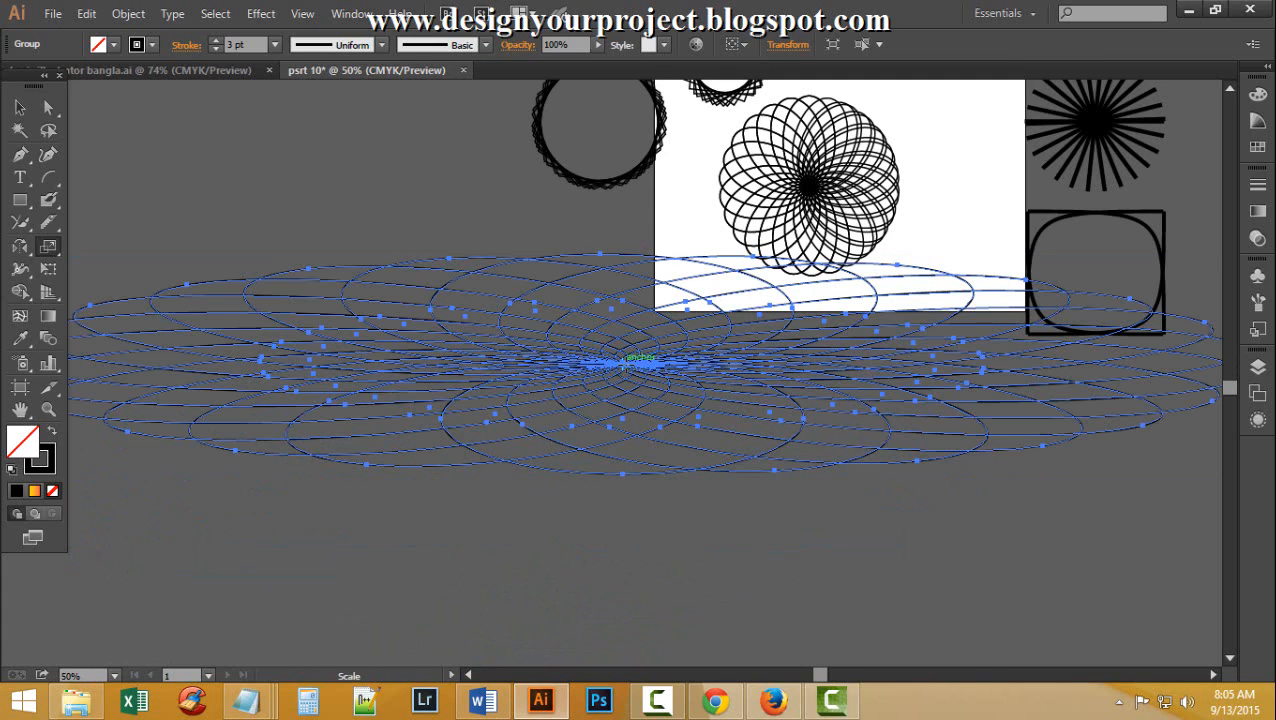
{"action": "left_click", "coordinate": [90, 307]}
{"action": "left_click_drag", "start_coordinate": [1215, 405], "coordinate": [322, 362]}
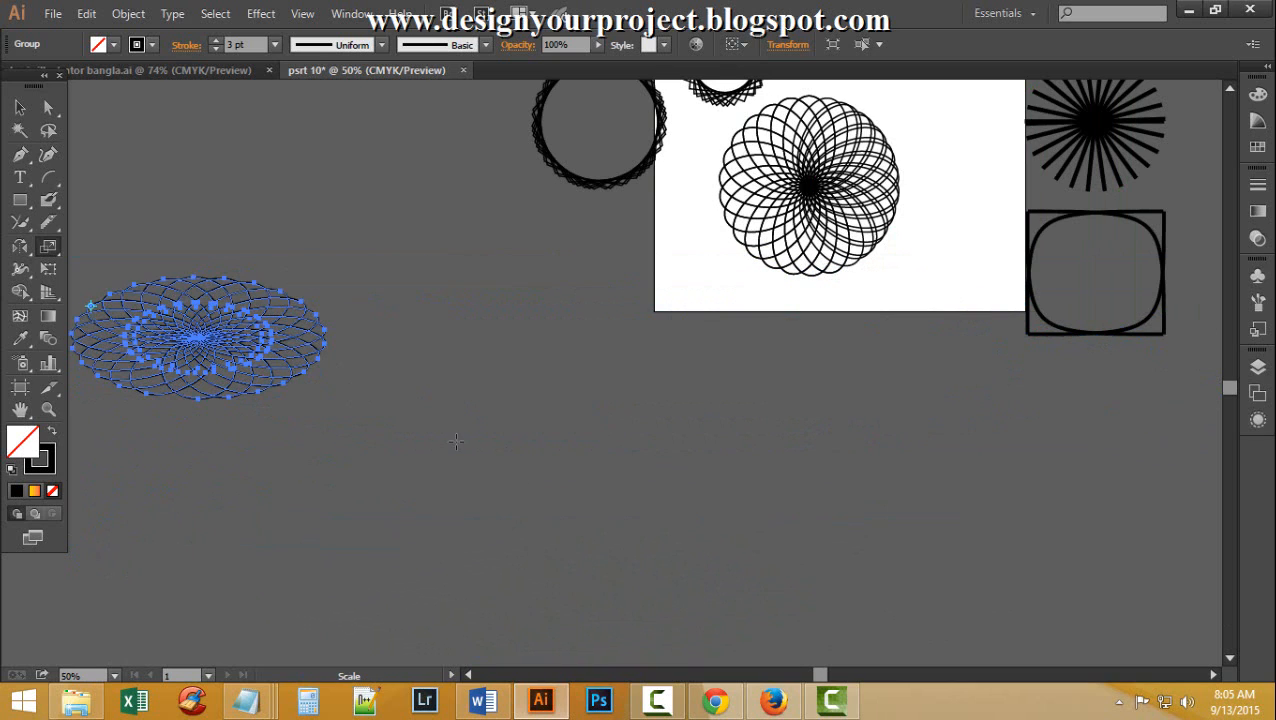
{"action": "left_click", "coordinate": [20, 107]}
{"action": "left_click", "coordinate": [555, 419]}
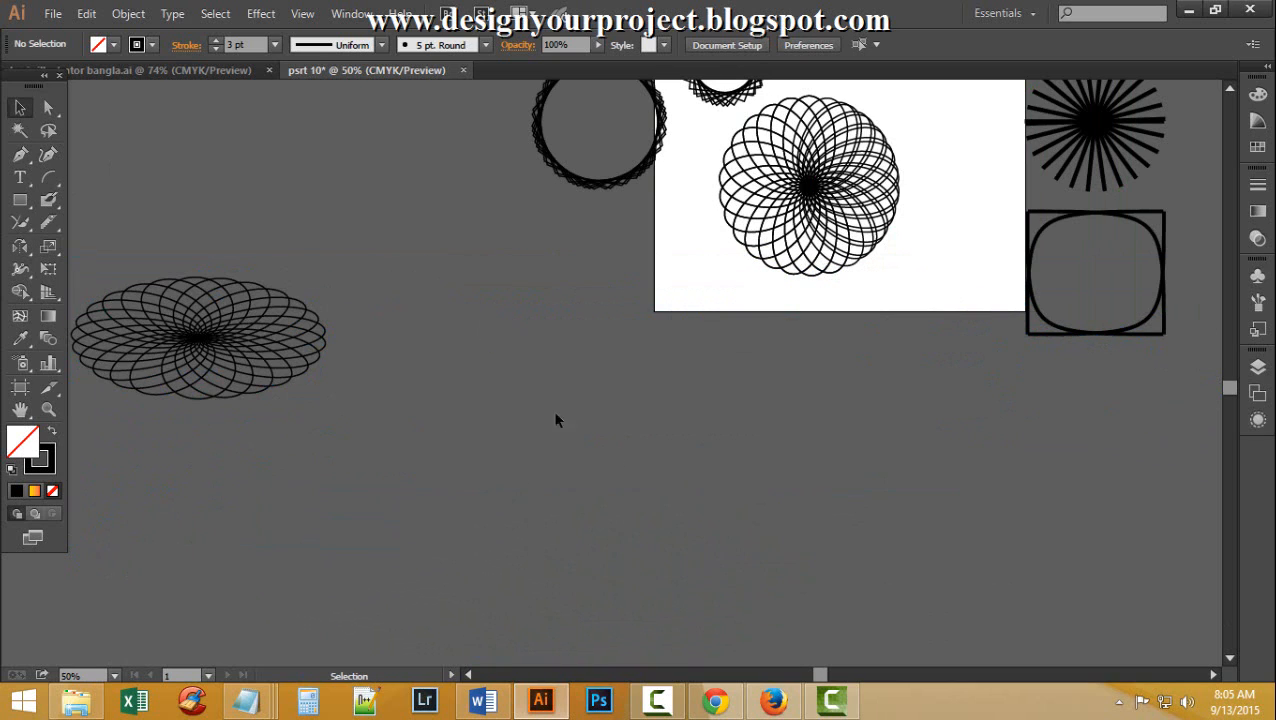
{"action": "left_click_drag", "start_coordinate": [233, 341], "coordinate": [312, 242]}
{"action": "left_click", "coordinate": [813, 408]}
Shear the flattened flower about its center into a long, thin diagonal sliver and deselect it
{"action": "scroll", "coordinate": [810, 407], "scroll_direction": "up", "scroll_amount": 2}
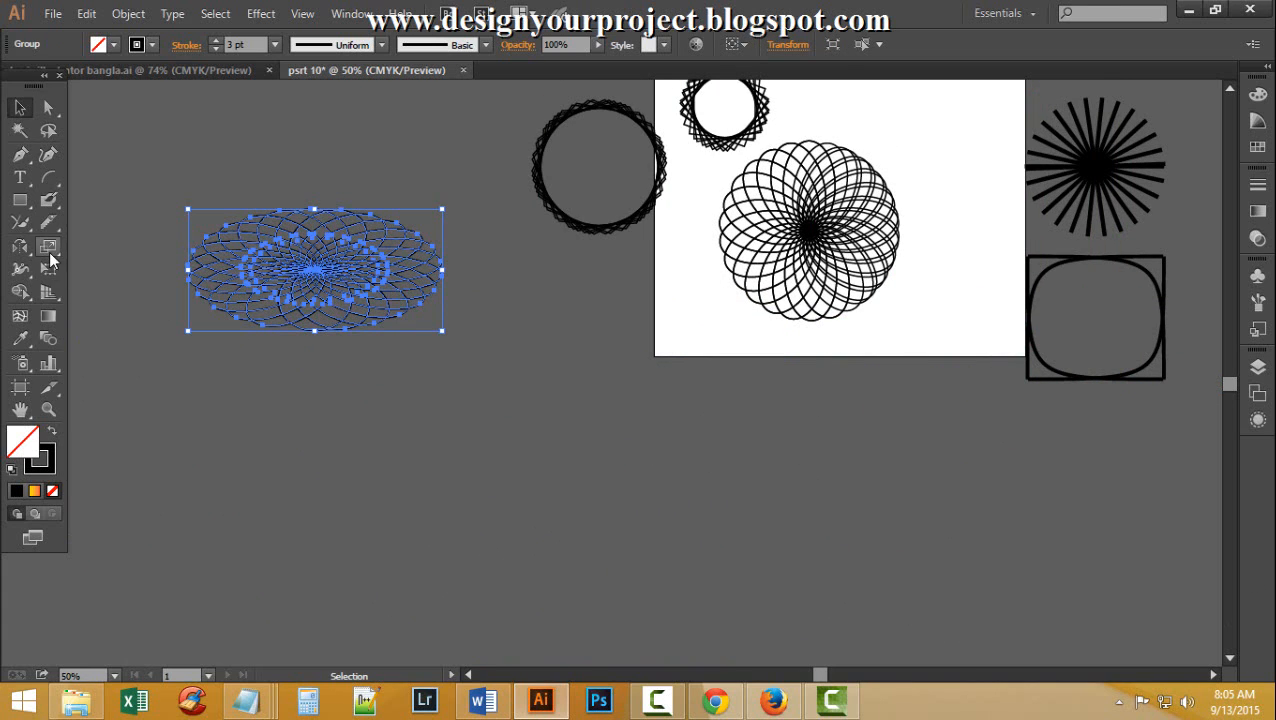
{"action": "left_click", "coordinate": [48, 246]}
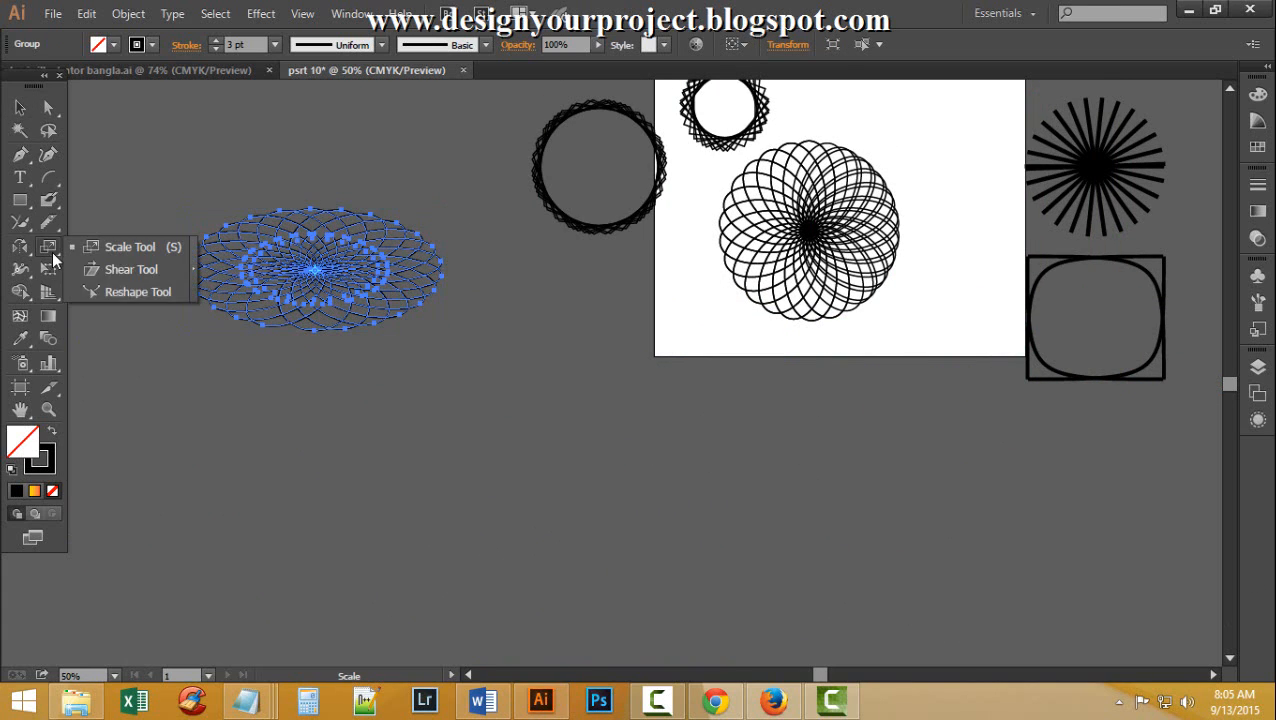
{"action": "left_click", "coordinate": [148, 270]}
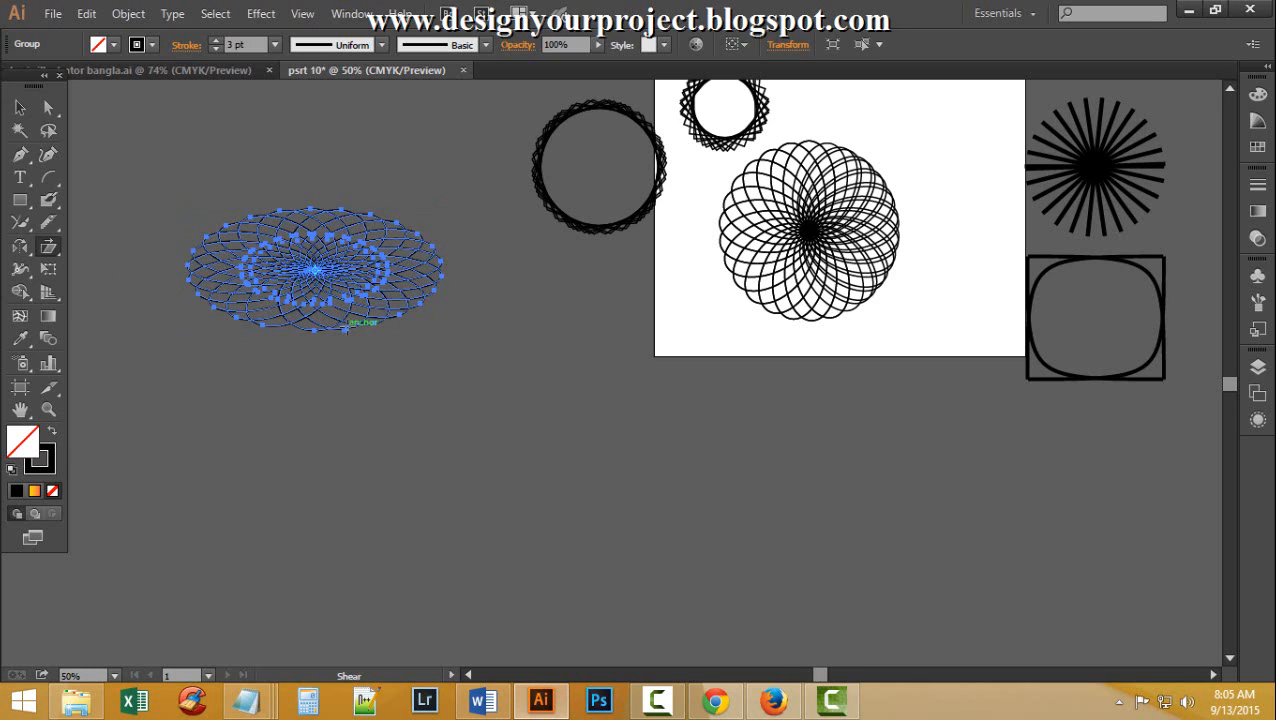
{"action": "left_click_drag", "start_coordinate": [347, 335], "coordinate": [472, 412]}
{"action": "left_click", "coordinate": [19, 107]}
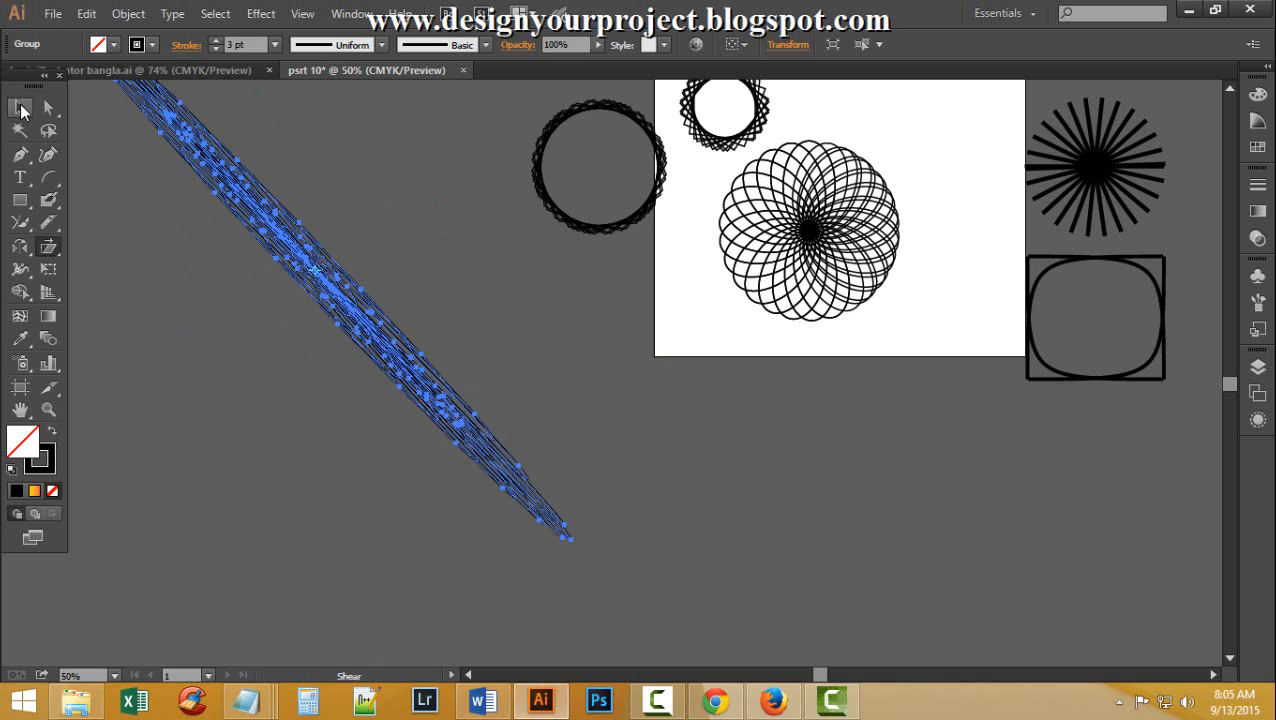
{"action": "left_click", "coordinate": [429, 212]}
Shift the diagonal sliver down and scale it to about 690 by 730 pt from its upper-left corner
{"action": "key", "text": "ctrl+minus"}
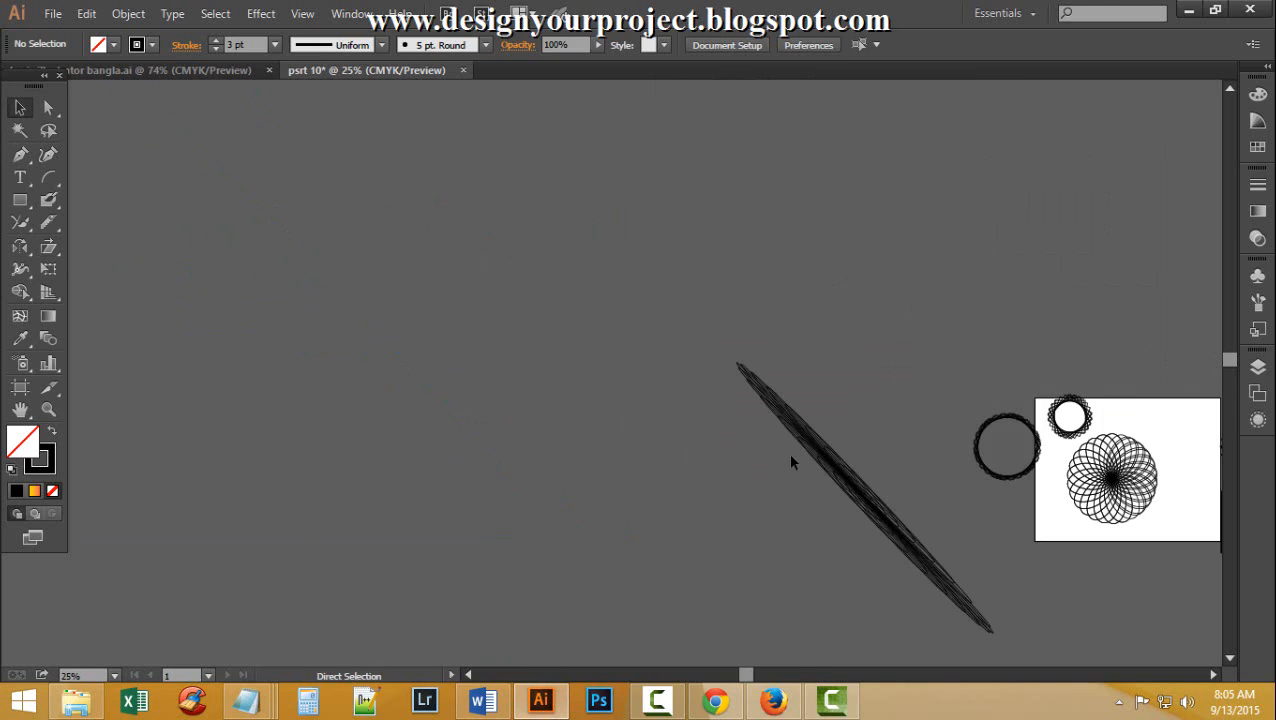
{"action": "left_click_drag", "start_coordinate": [741, 374], "coordinate": [782, 418]}
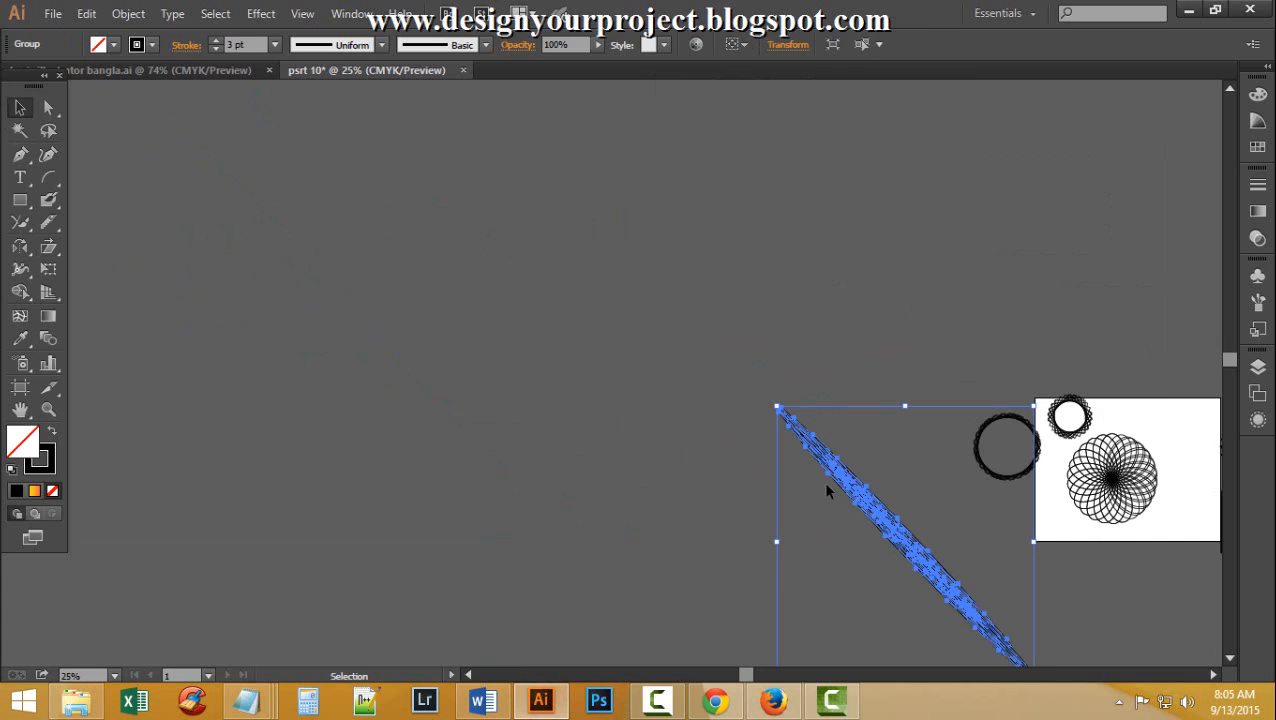
{"action": "left_click_drag", "start_coordinate": [541, 337], "coordinate": [250, 167]}
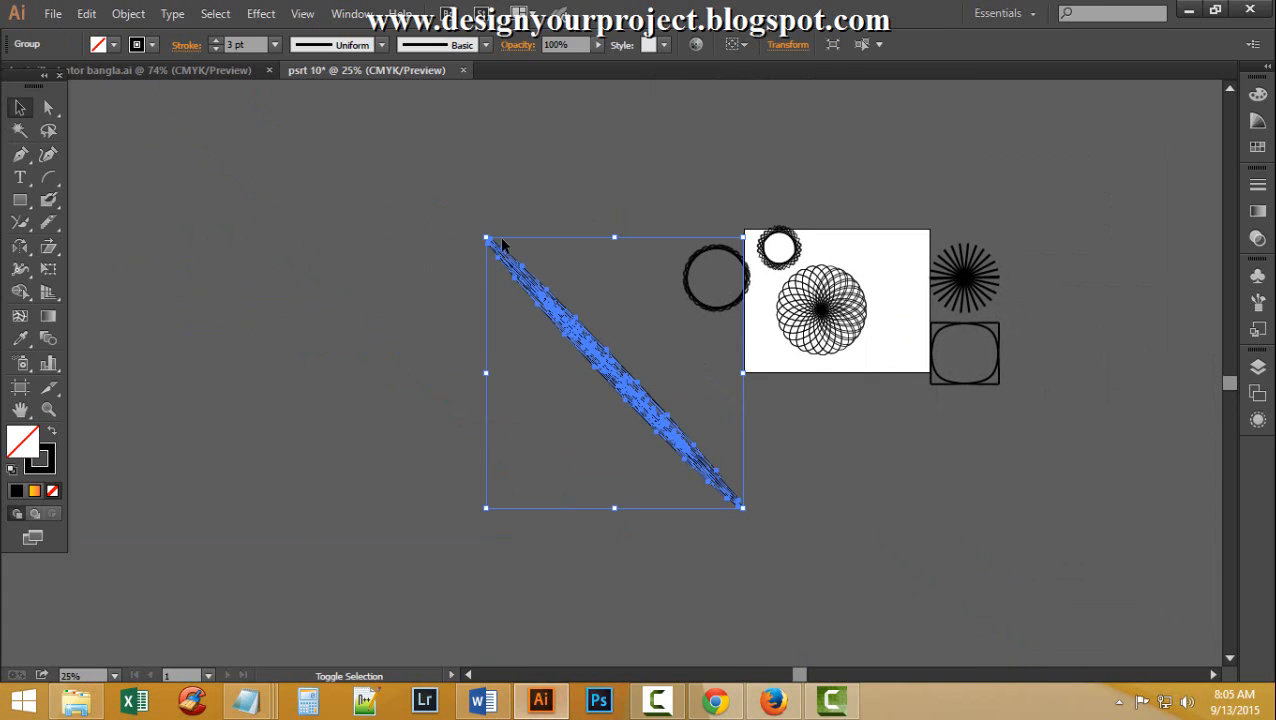
{"action": "left_click_drag", "start_coordinate": [488, 238], "coordinate": [584, 336]}
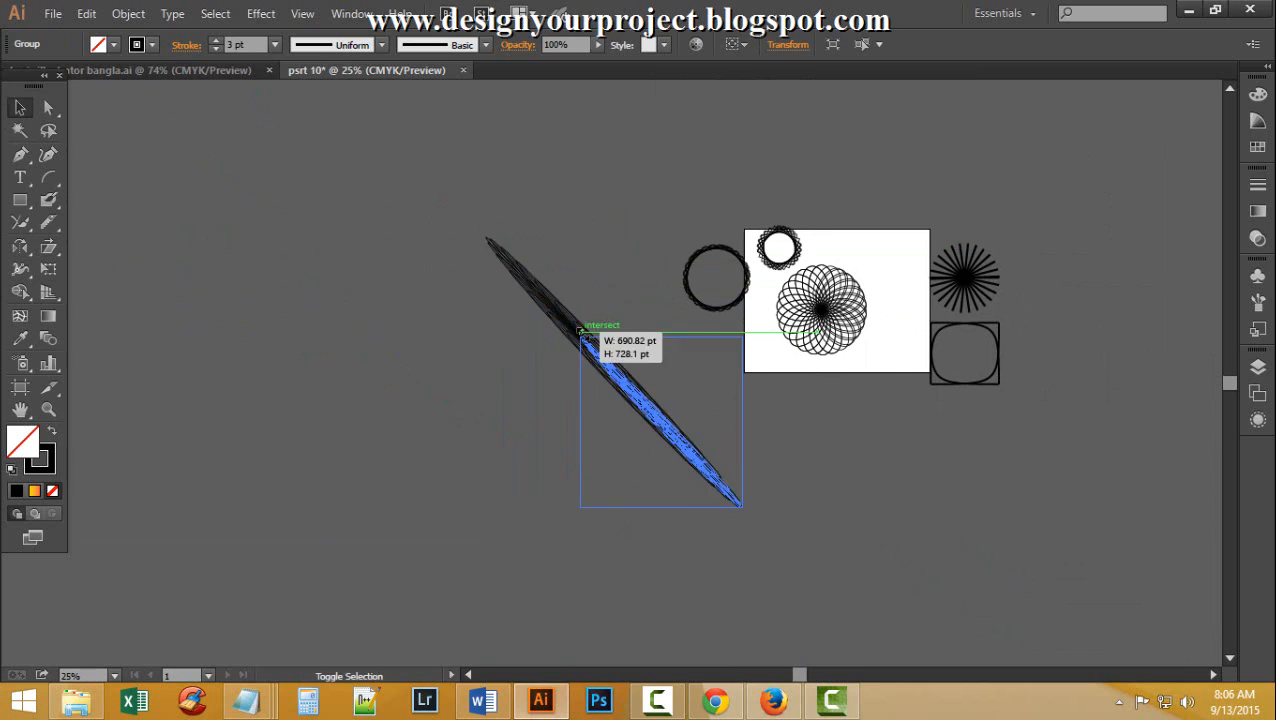
{"action": "left_click", "coordinate": [706, 441]}
Draw a wide rectangle above and to the left of the sliver and swap its colors for a black fill without stroke
{"action": "left_click", "coordinate": [20, 199]}
{"action": "left_click_drag", "start_coordinate": [224, 181], "coordinate": [488, 261]}
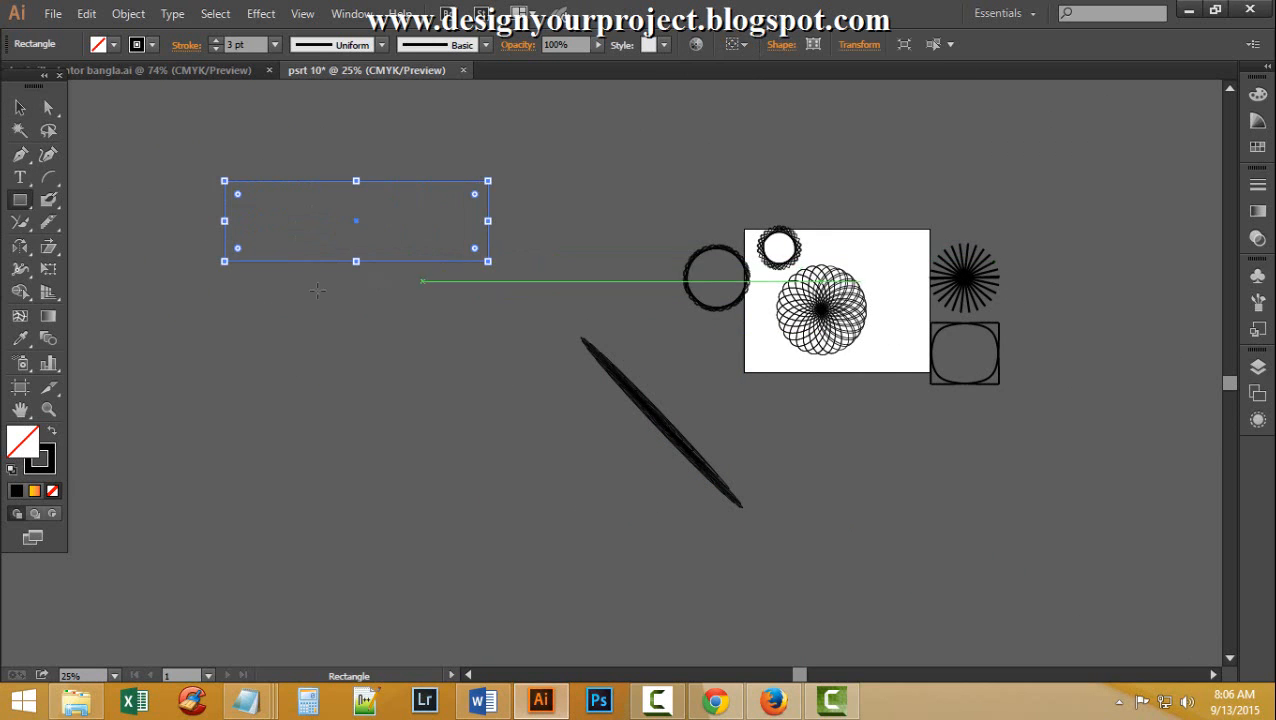
{"action": "left_click", "coordinate": [55, 429]}
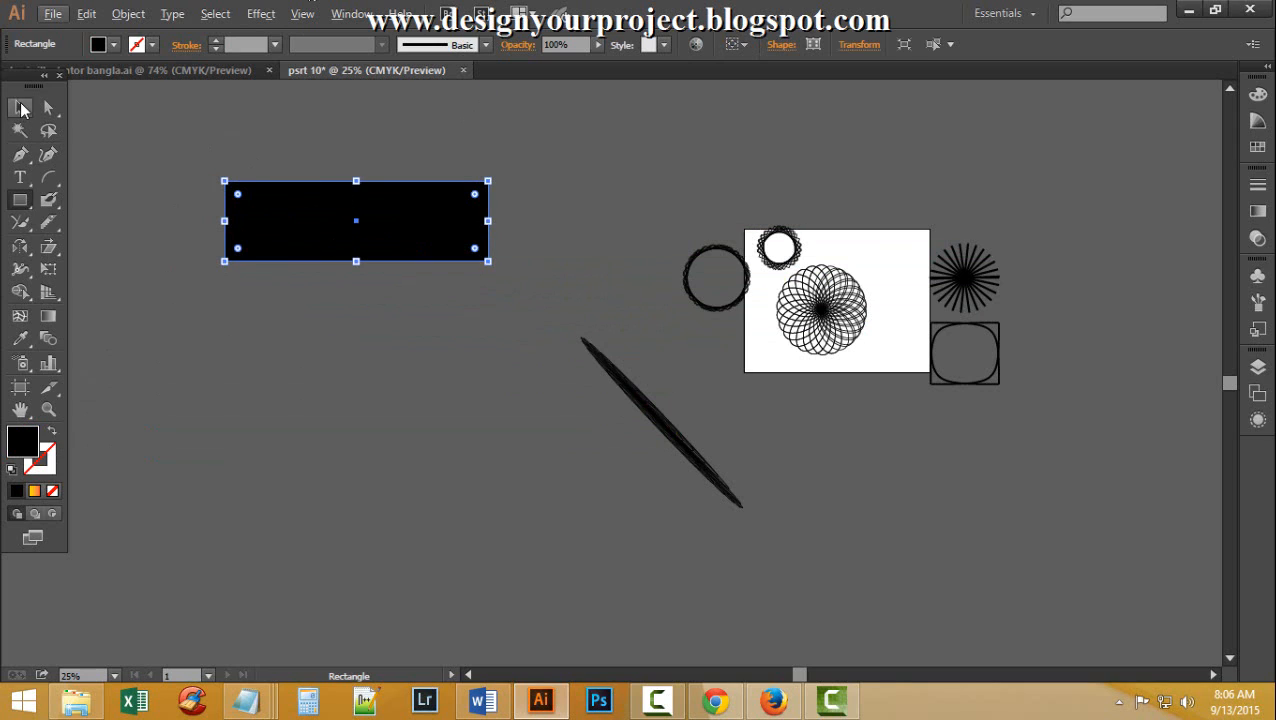
Shear the black rectangle vertically about its center into a downward-sloping parallelogram and deselect it
{"action": "left_click", "coordinate": [48, 247]}
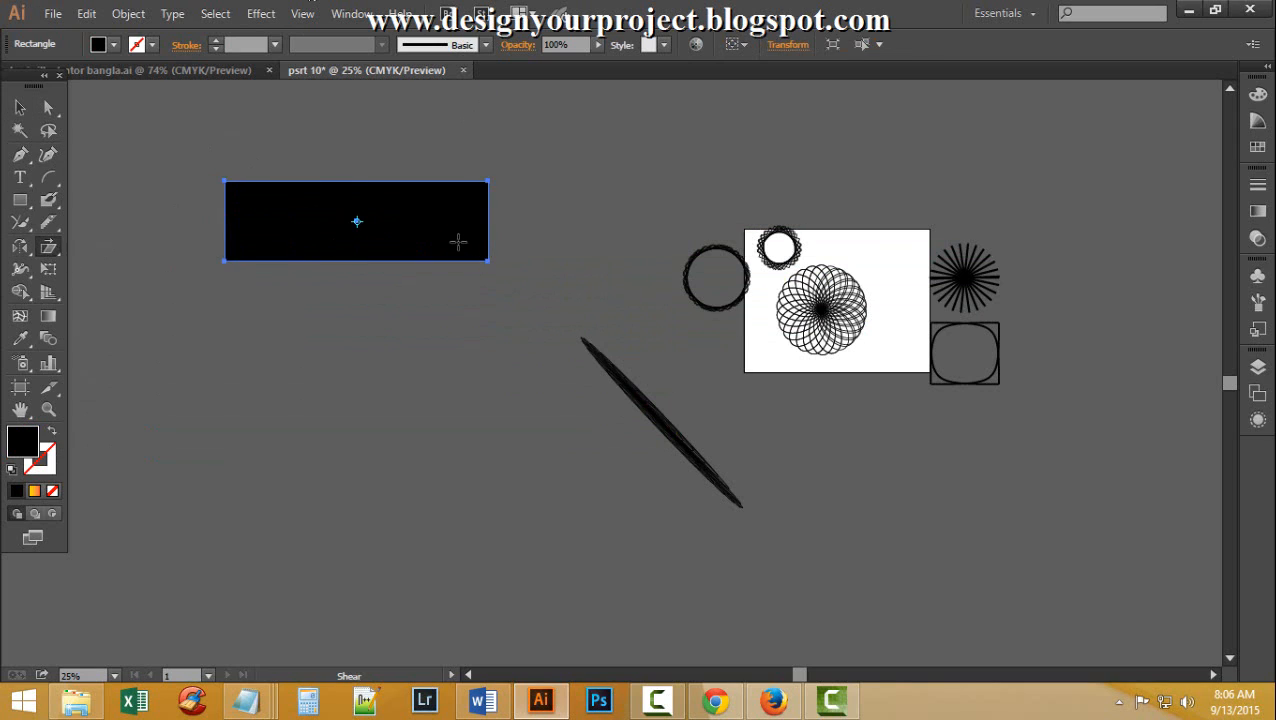
{"action": "left_click_drag", "start_coordinate": [487, 178], "coordinate": [490, 255]}
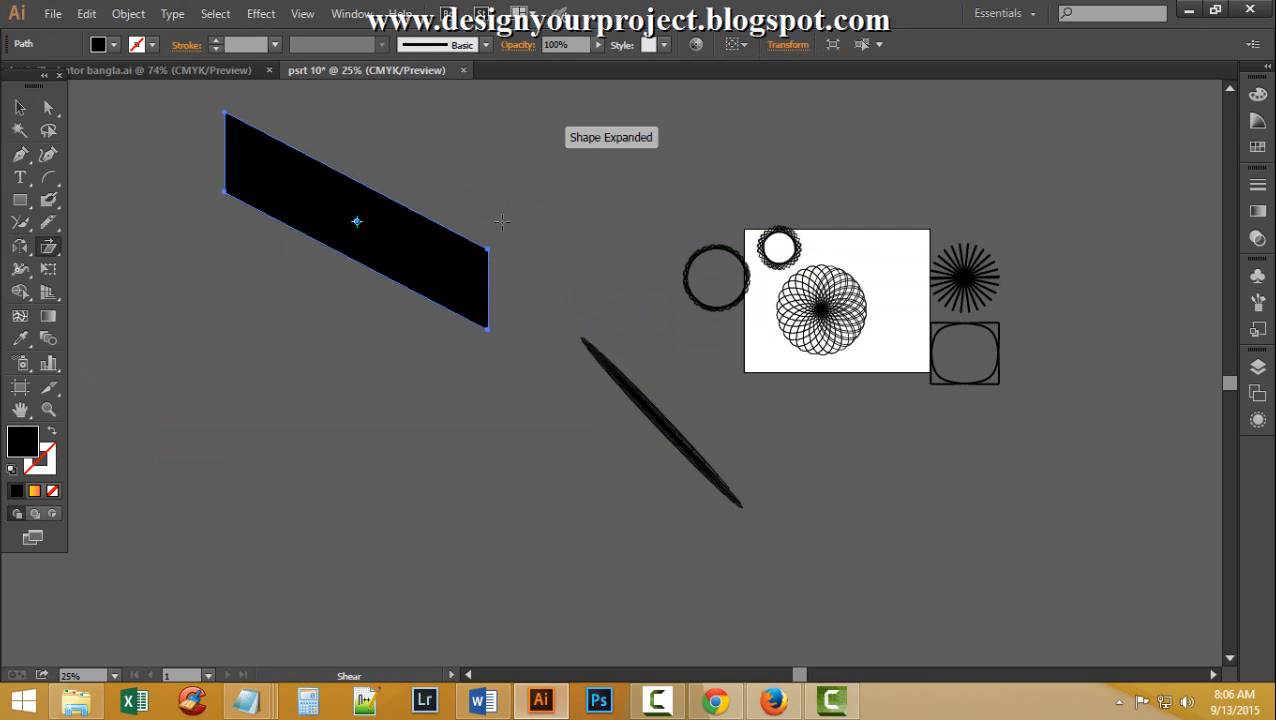
{"action": "left_click", "coordinate": [20, 107]}
{"action": "left_click", "coordinate": [431, 152]}
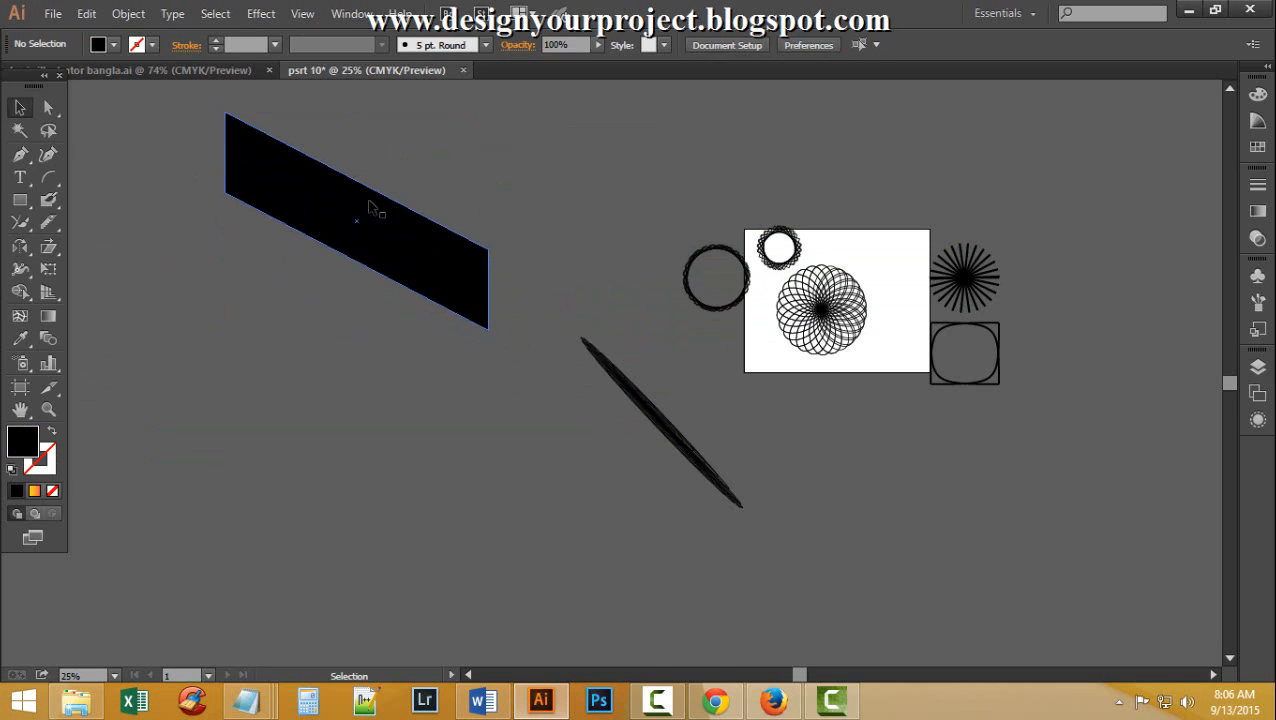
Shear the black parallelogram horizontally about its center, pulling its upper-right corner left past the center
{"action": "left_click", "coordinate": [374, 206]}
{"action": "left_click", "coordinate": [48, 246]}
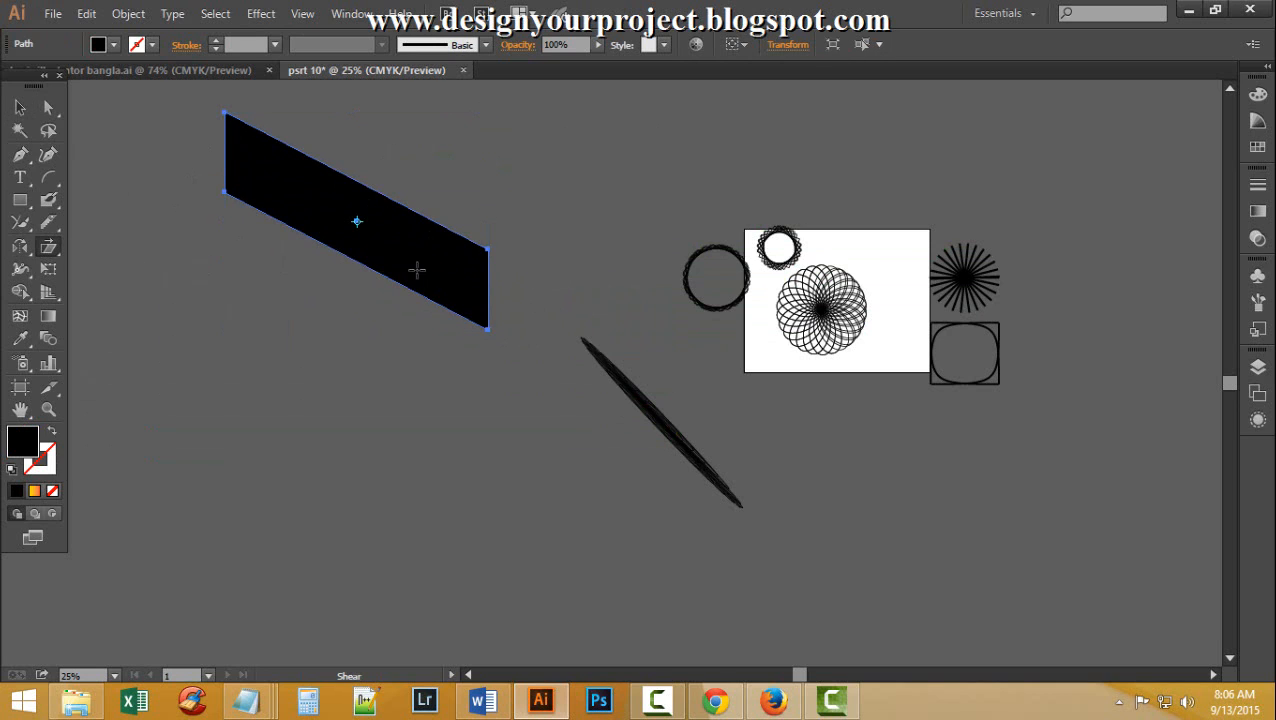
{"action": "left_click_drag", "start_coordinate": [488, 247], "coordinate": [321, 247]}
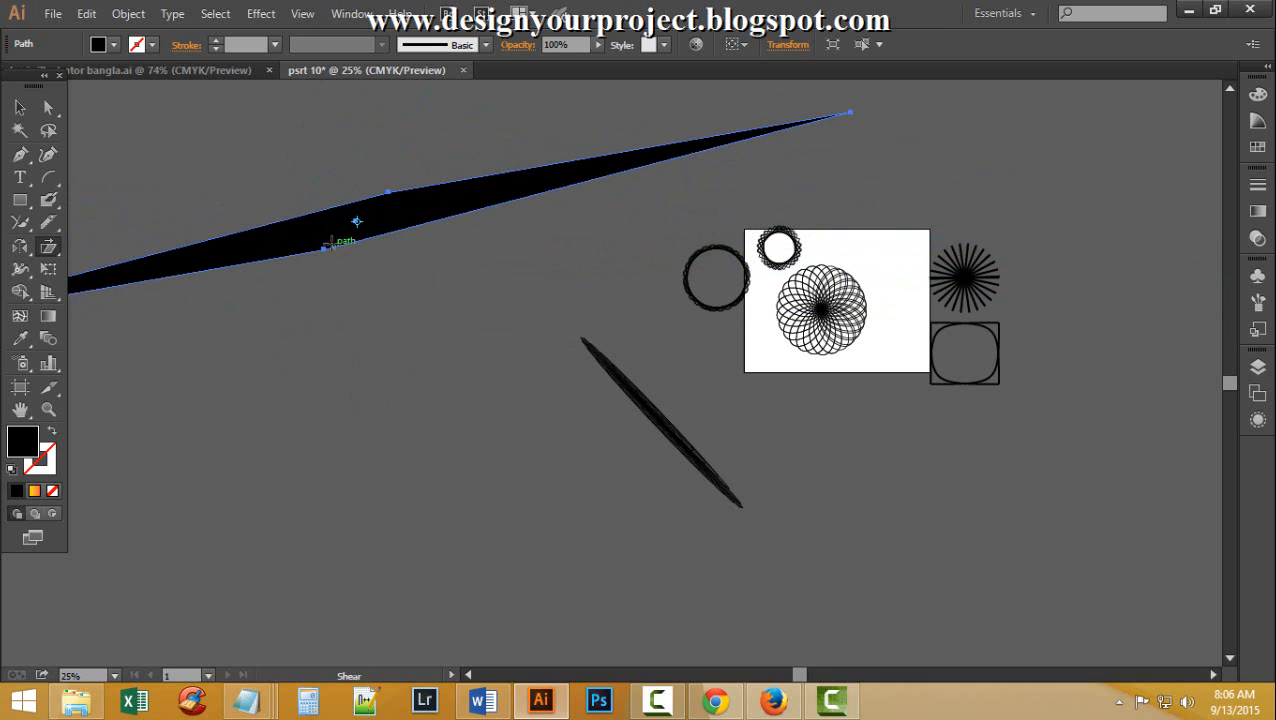
Shear the stretched shape about its lower corner anchor into a gently rising parallelogram and deselect it
{"action": "left_click", "coordinate": [324, 249]}
{"action": "left_click_drag", "start_coordinate": [850, 113], "coordinate": [592, 211]}
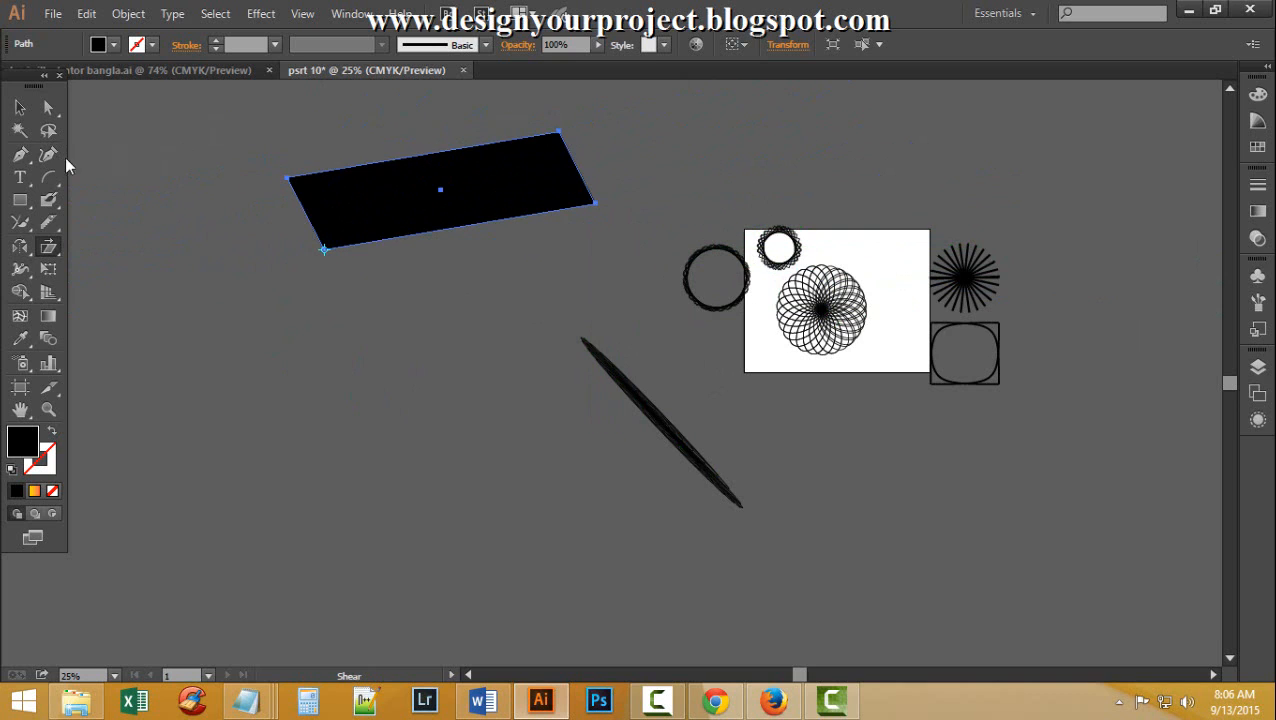
{"action": "left_click", "coordinate": [22, 107]}
{"action": "left_click", "coordinate": [371, 254]}
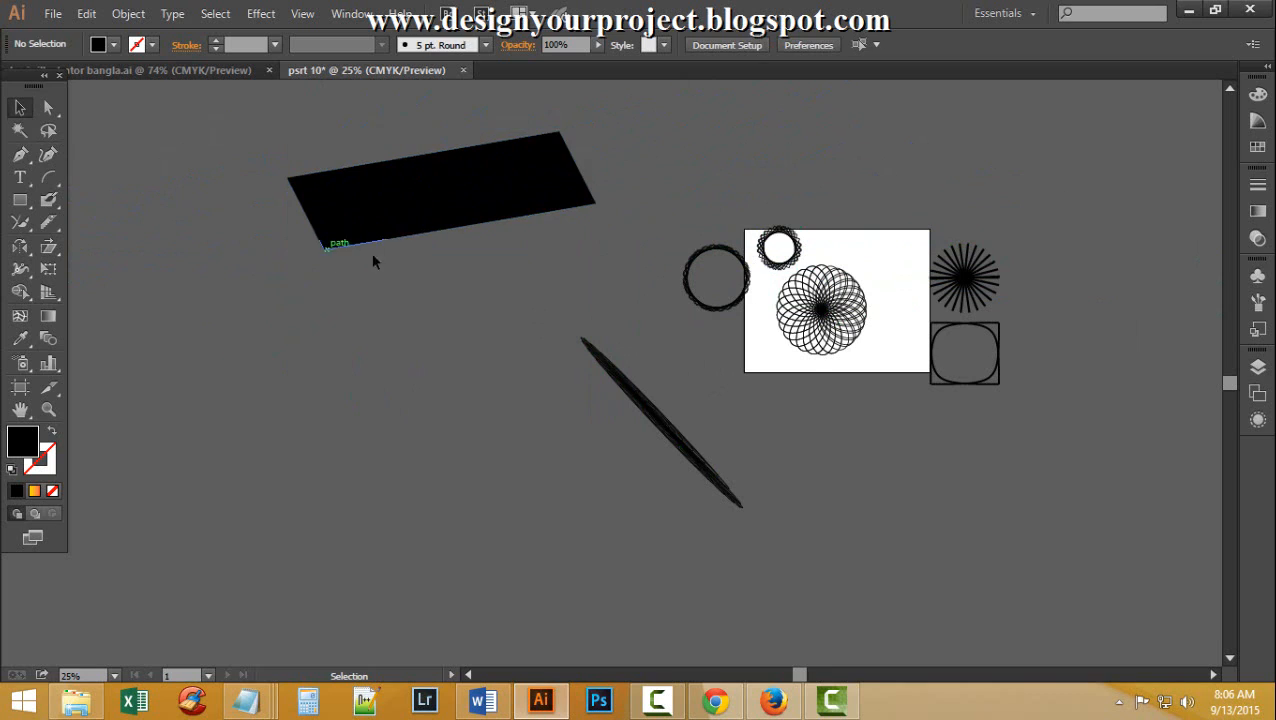
Reposition the black parallelogram down and to the left by its center and corner anchors with the Reshape tool
{"action": "left_click", "coordinate": [327, 203]}
{"action": "left_click", "coordinate": [48, 246]}
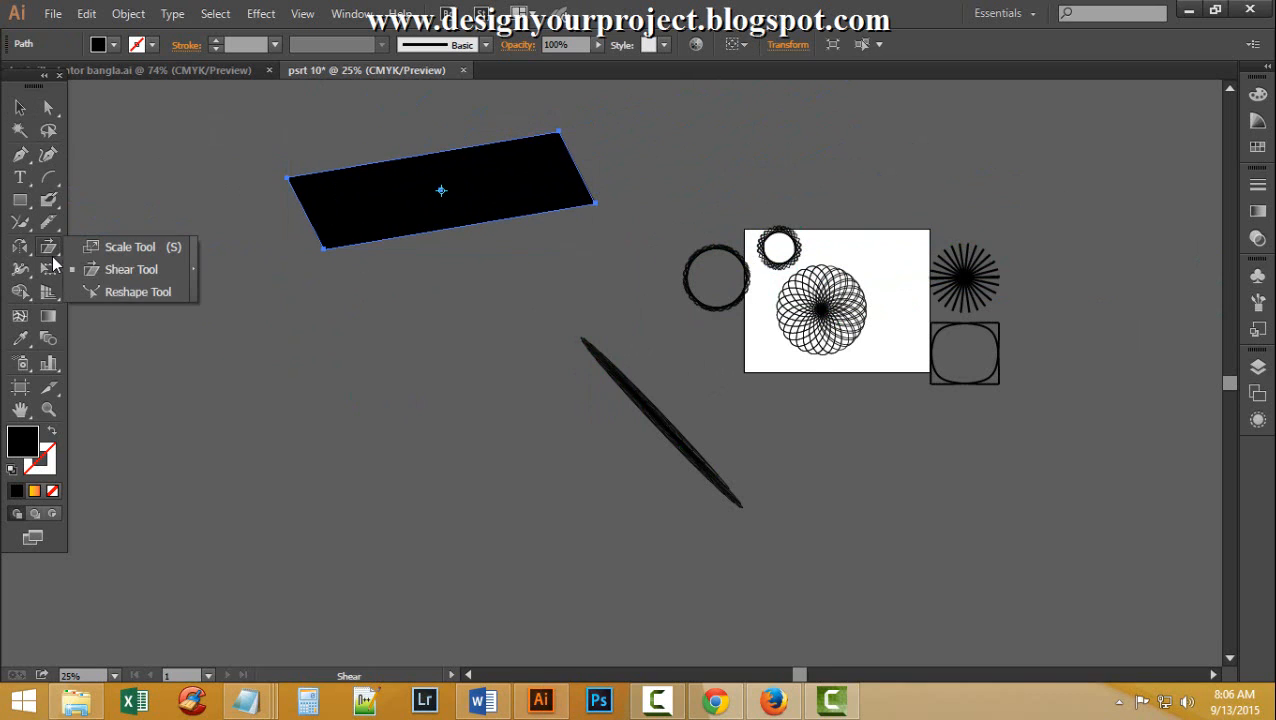
{"action": "left_click", "coordinate": [126, 291]}
{"action": "left_click_drag", "start_coordinate": [326, 256], "coordinate": [273, 310]}
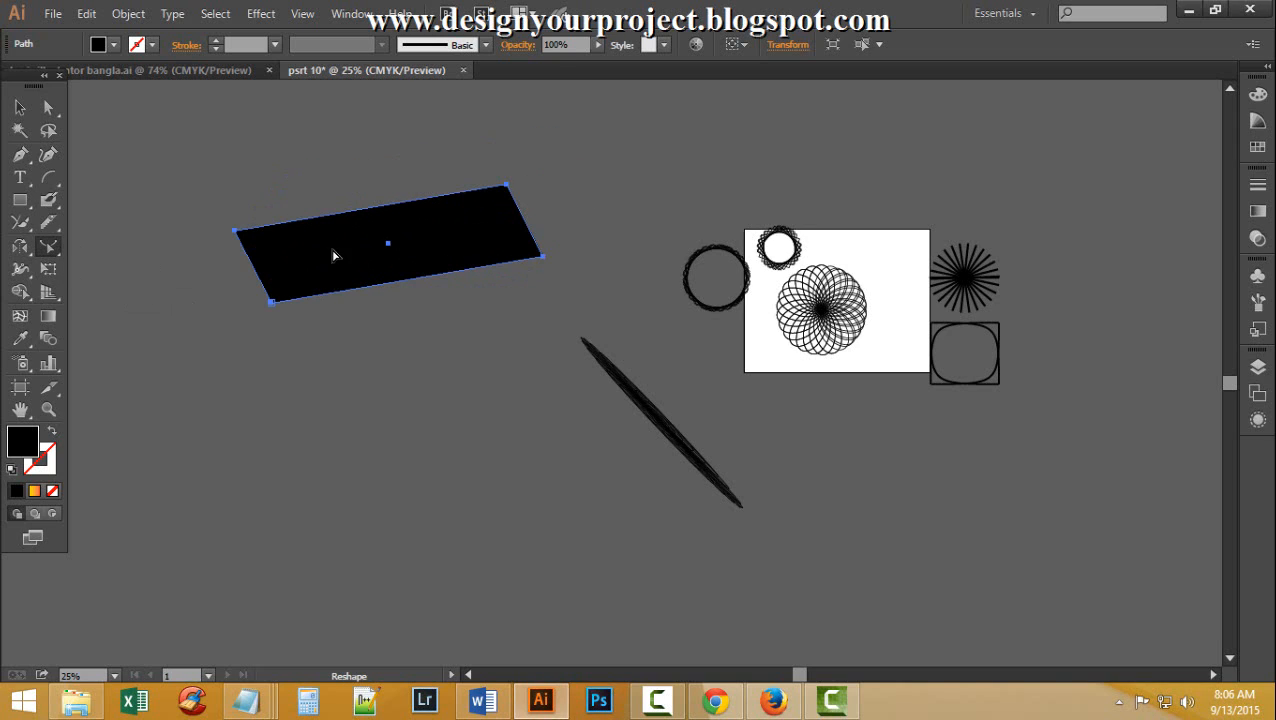
{"action": "left_click_drag", "start_coordinate": [390, 246], "coordinate": [402, 204]}
{"action": "left_click_drag", "start_coordinate": [232, 226], "coordinate": [330, 268]}
{"action": "left_click_drag", "start_coordinate": [181, 259], "coordinate": [188, 252]}
{"action": "left_click_drag", "start_coordinate": [276, 307], "coordinate": [252, 342]}
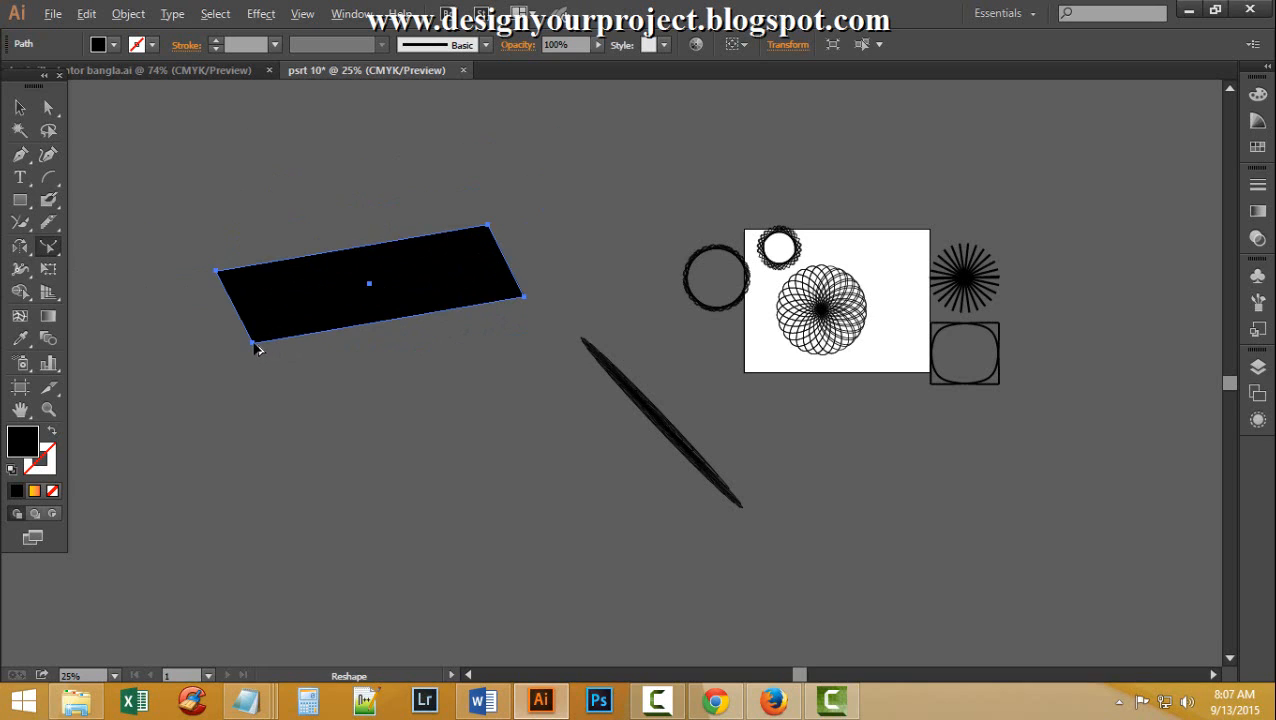
Duplicate the black parallelogram with the Reshape tool and place the copy below the original
{"action": "left_click_drag", "start_coordinate": [256, 347], "coordinate": [236, 372], "text": "alt"}
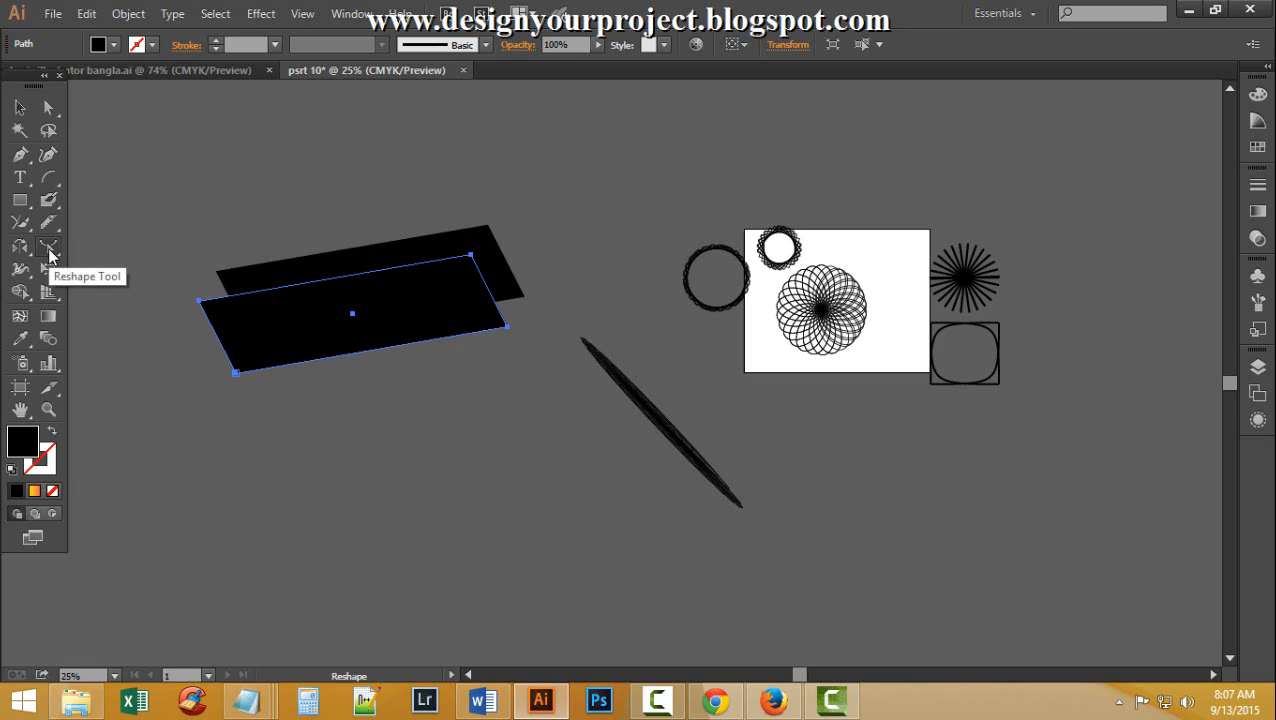
{"action": "left_click_drag", "start_coordinate": [55, 253], "coordinate": [134, 267]}
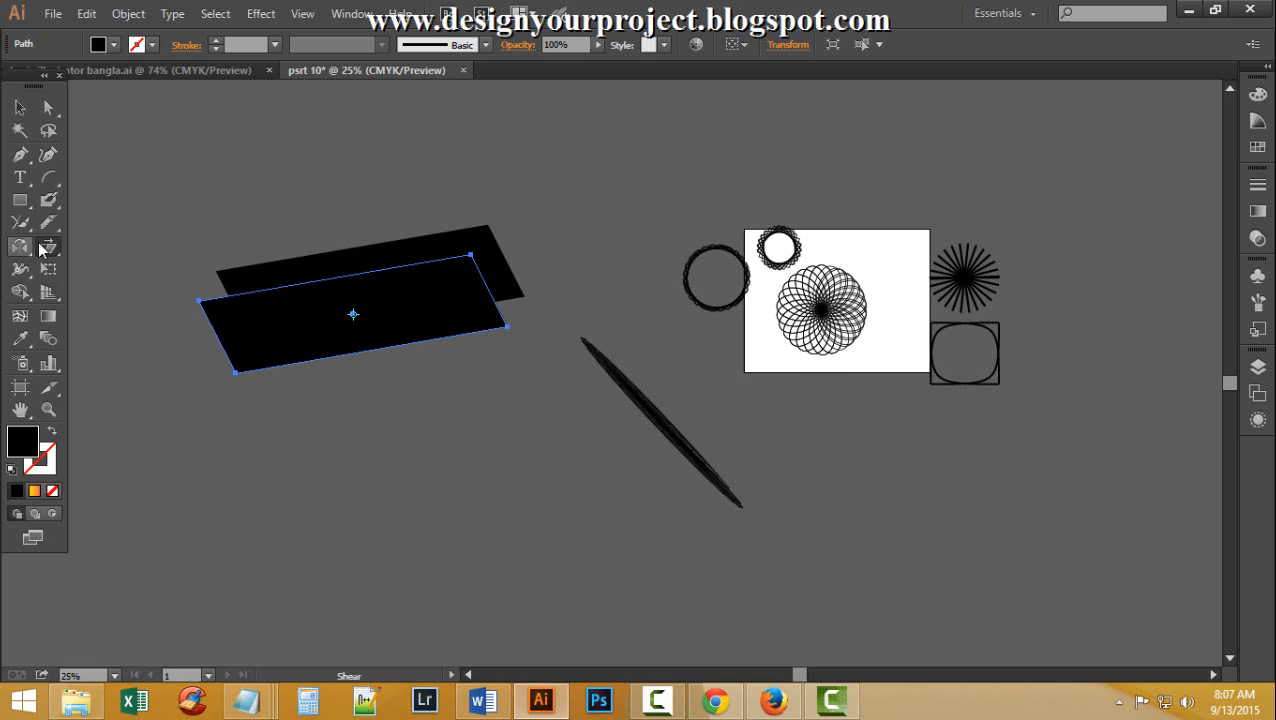
{"action": "left_click", "coordinate": [20, 107]}
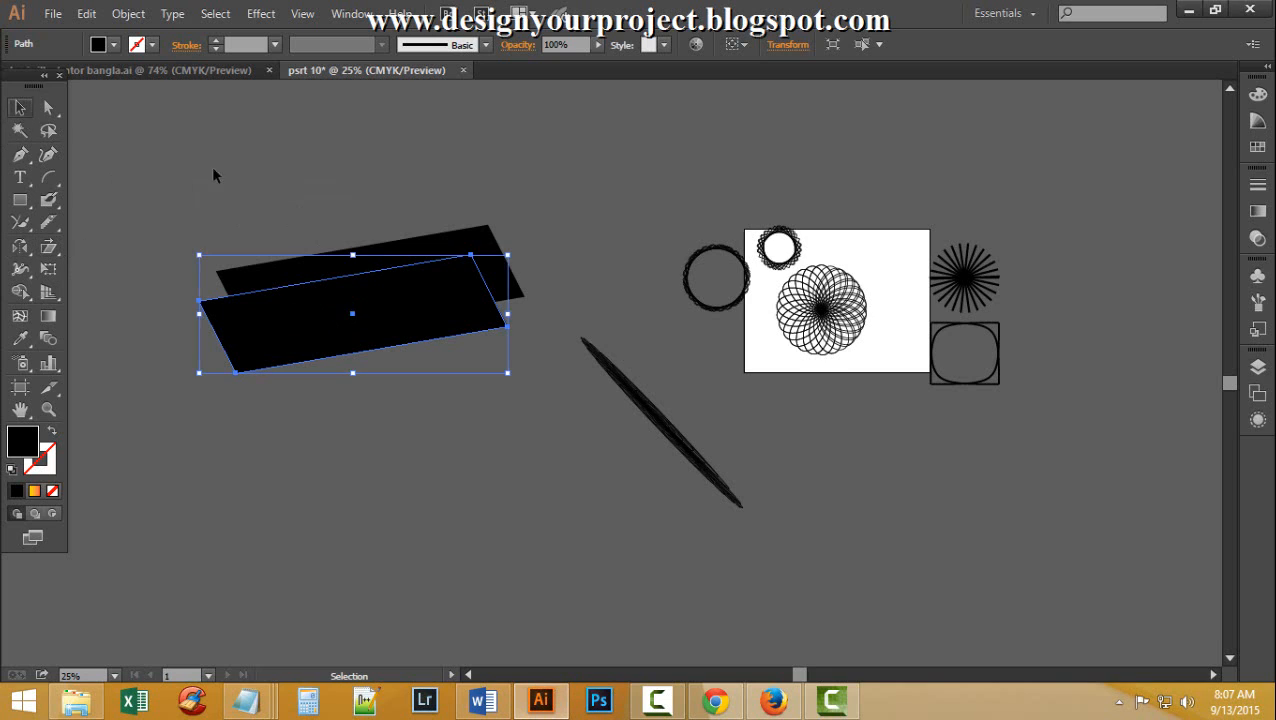
{"action": "left_click", "coordinate": [211, 165]}
{"action": "left_click_drag", "start_coordinate": [324, 312], "coordinate": [362, 286]}
{"action": "key", "text": "ctrl+z"}
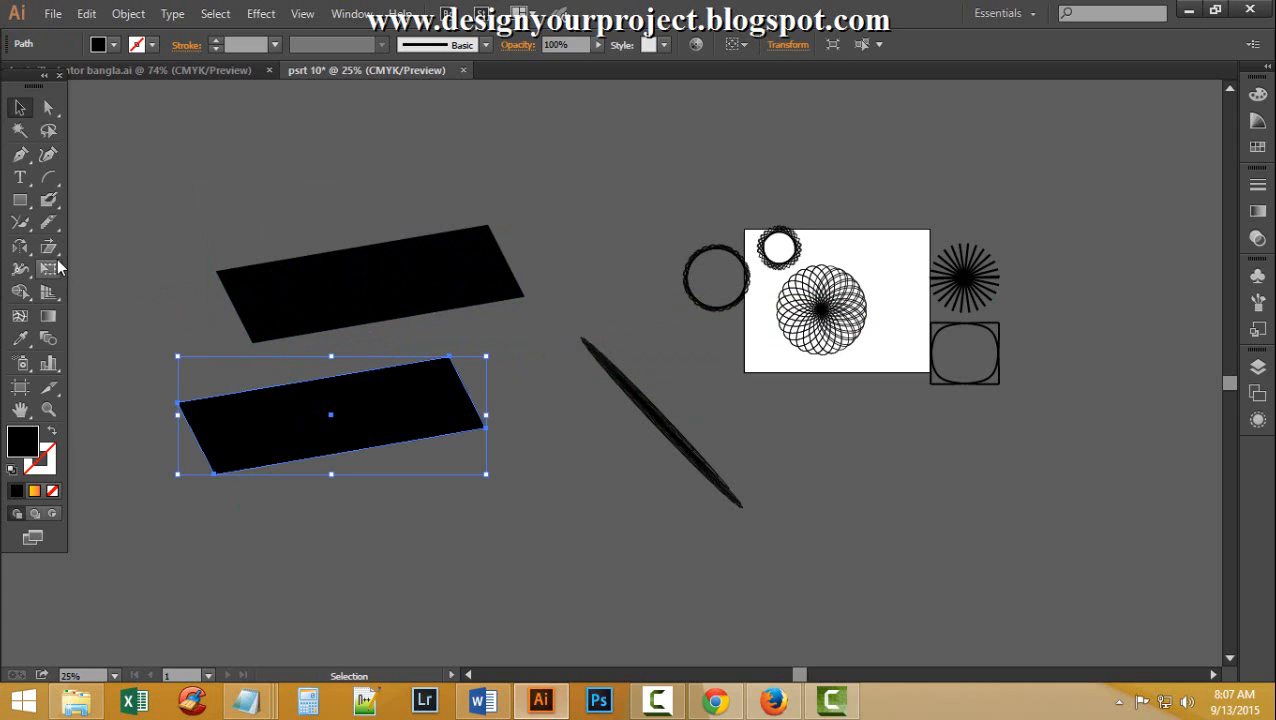
Move the lower parallelogram up onto the original with the Reshape tool, return it below the original and deselect it
{"action": "left_click_drag", "start_coordinate": [57, 249], "coordinate": [80, 296]}
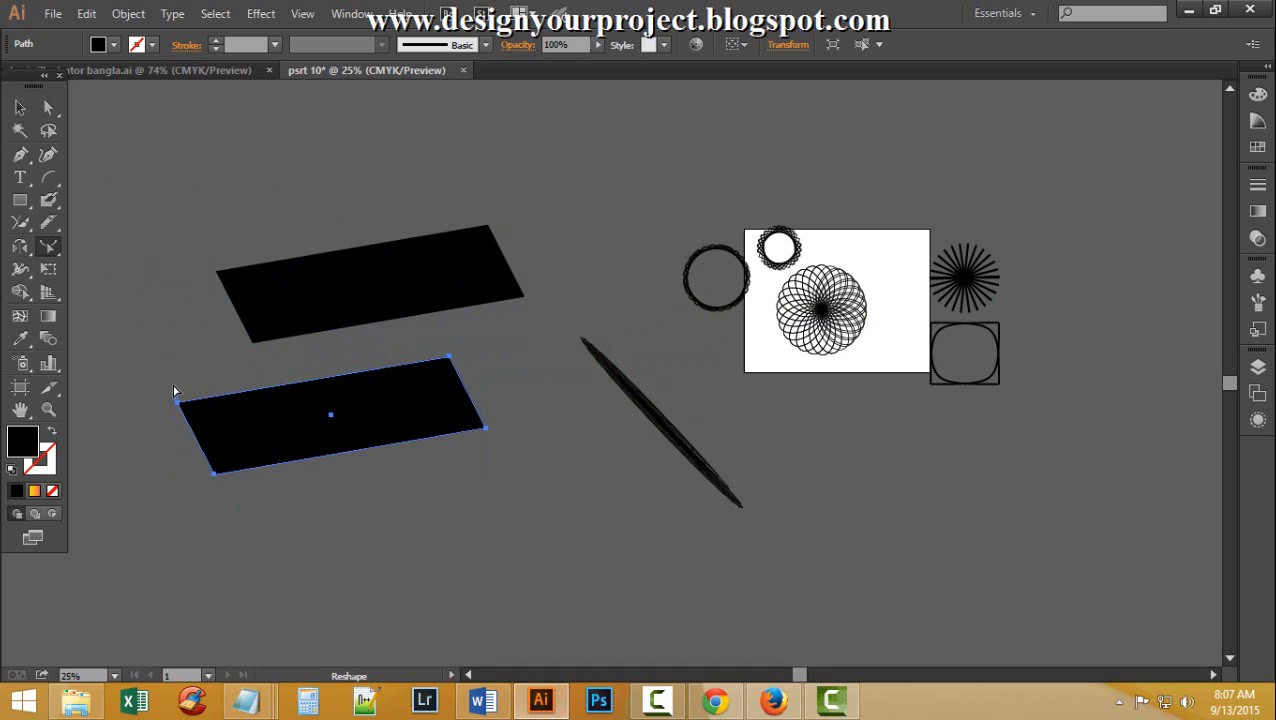
{"action": "left_click_drag", "start_coordinate": [180, 404], "coordinate": [155, 345]}
{"action": "left_click", "coordinate": [20, 107]}
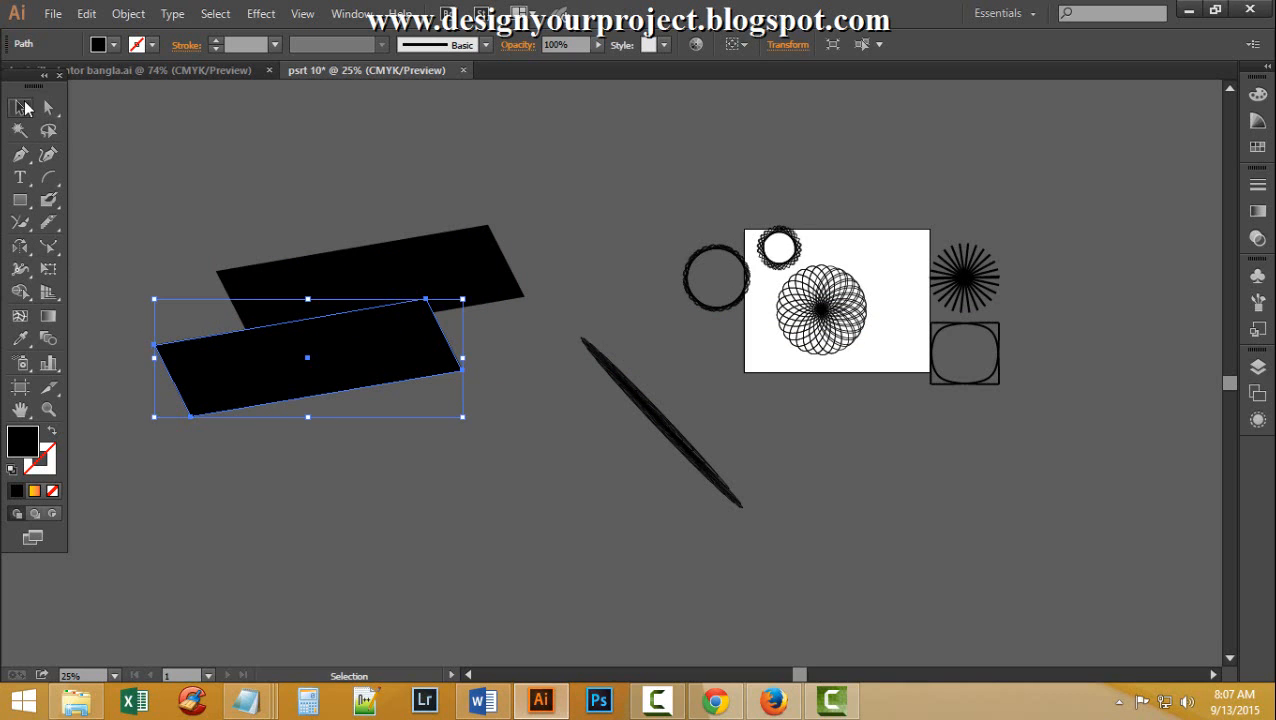
{"action": "left_click", "coordinate": [144, 262]}
{"action": "left_click_drag", "start_coordinate": [206, 388], "coordinate": [217, 449]}
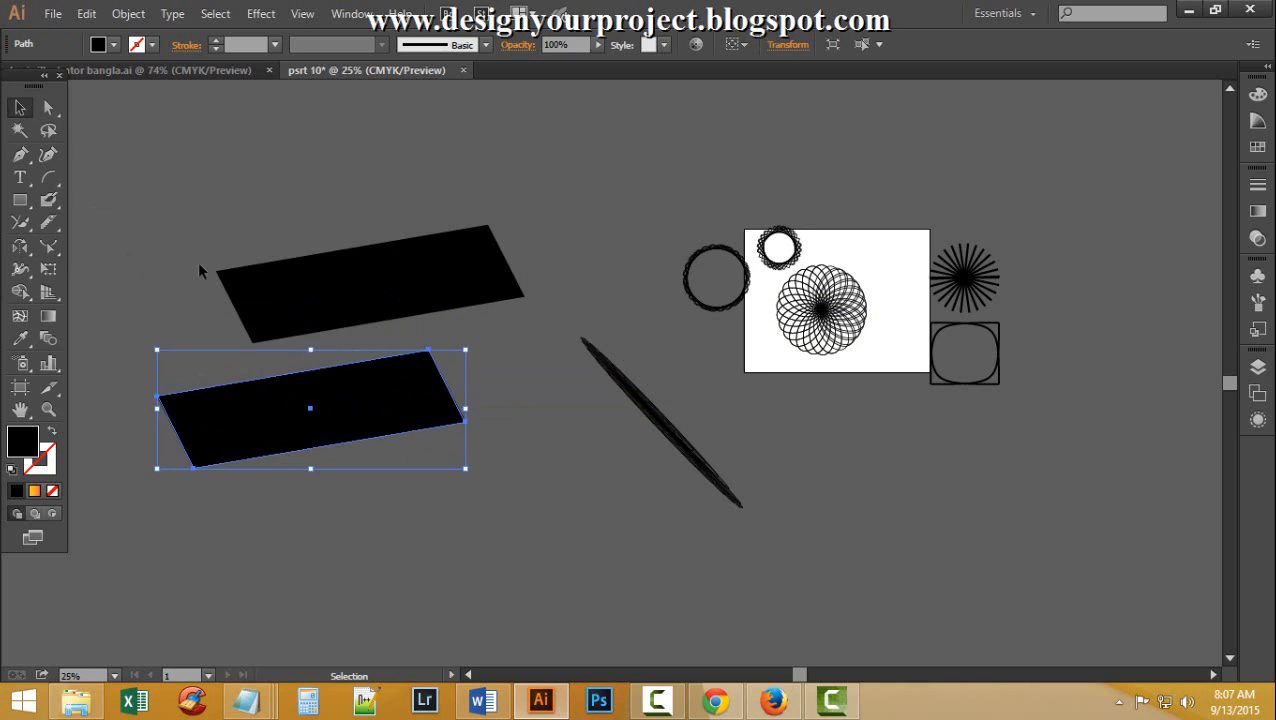
{"action": "left_click", "coordinate": [187, 309]}
Place the copied parallelogram over the upper part of the original and fill it with a bright pinkish red
{"action": "left_click_drag", "start_coordinate": [283, 398], "coordinate": [305, 221]}
{"action": "left_click", "coordinate": [303, 410]}
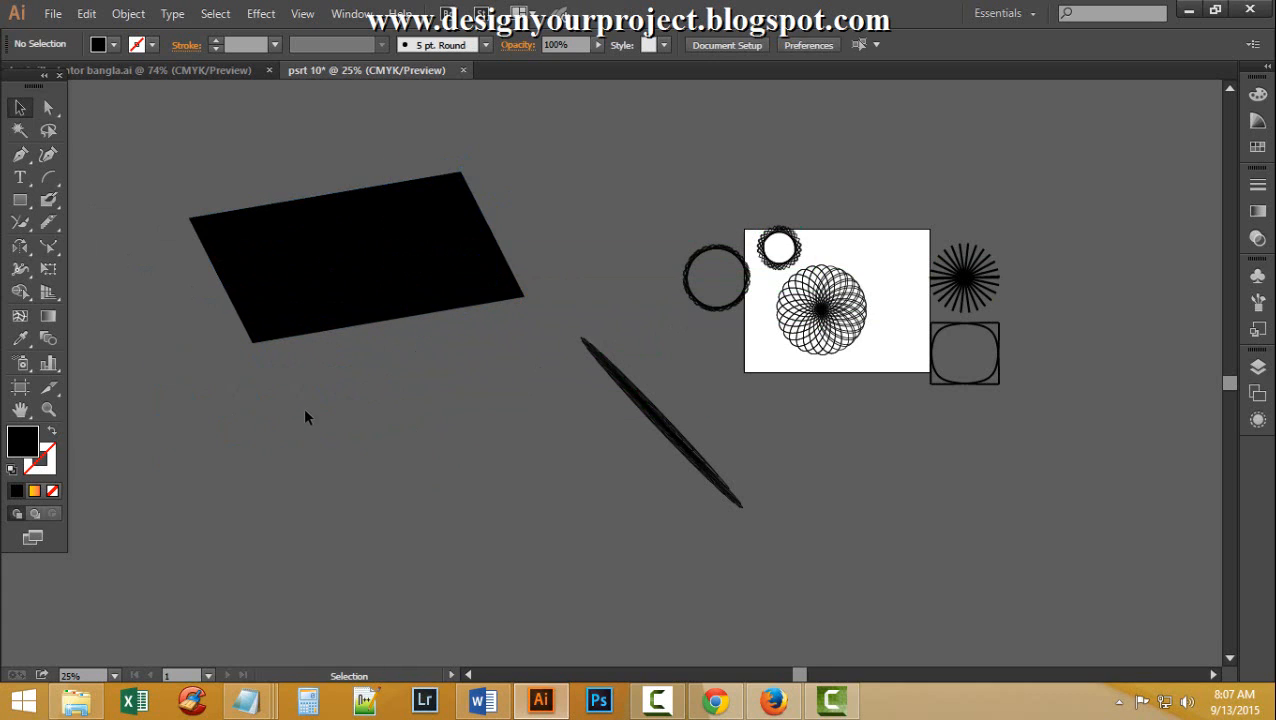
{"action": "left_click", "coordinate": [330, 224]}
{"action": "double_click", "coordinate": [24, 441]}
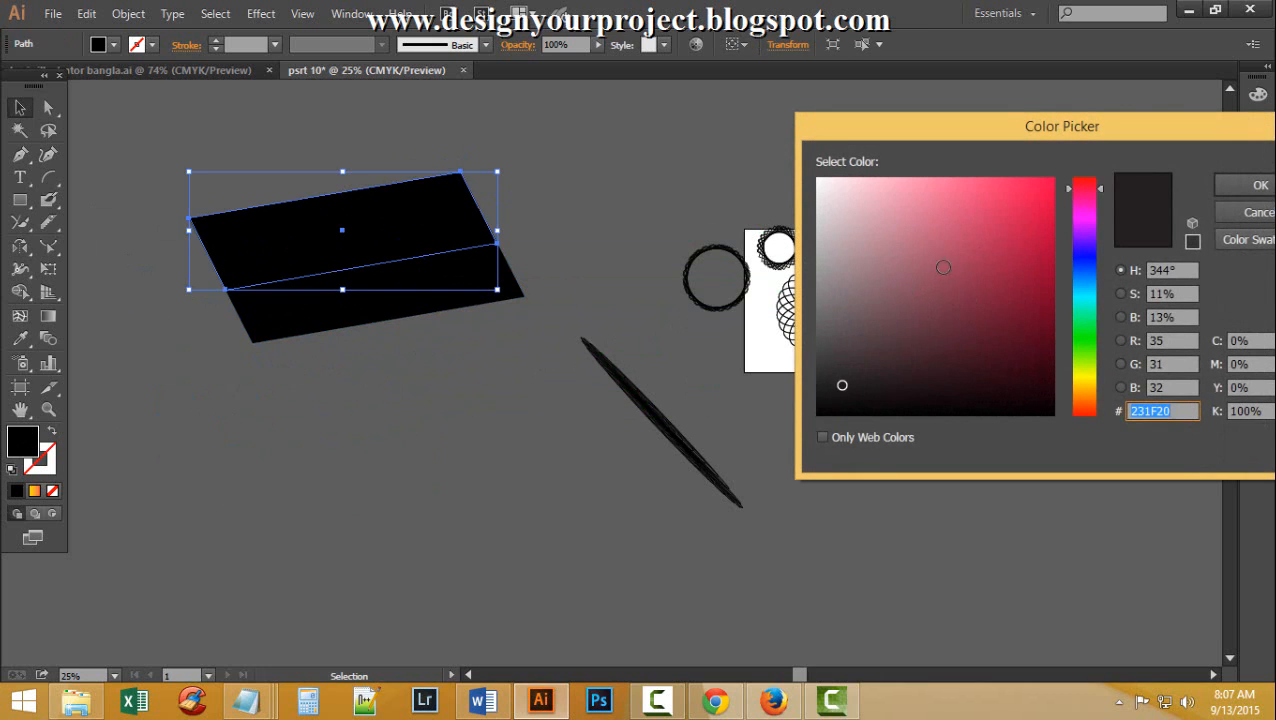
{"action": "left_click", "coordinate": [1025, 201]}
{"action": "left_click", "coordinate": [1258, 185]}
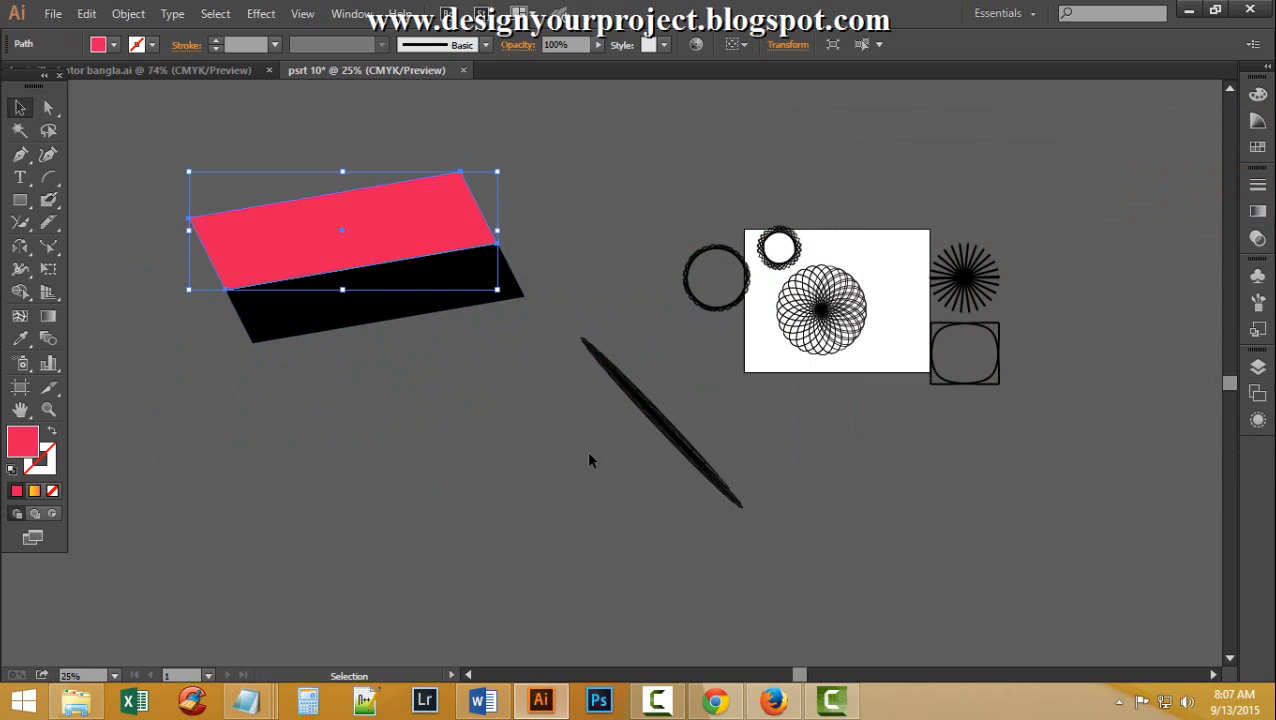
{"action": "left_click", "coordinate": [468, 398]}
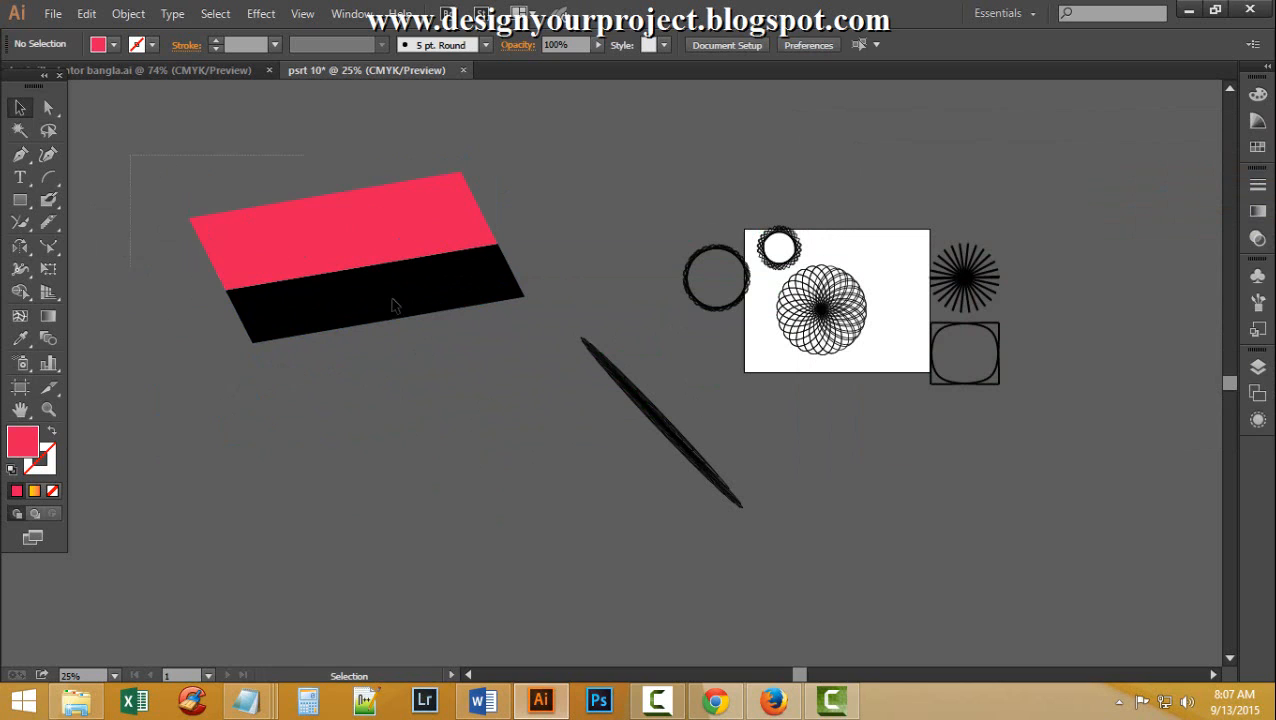
Select both parallelograms and move them together to the area above and left of the dark sliver
{"action": "left_click_drag", "start_coordinate": [392, 305], "coordinate": [508, 346]}
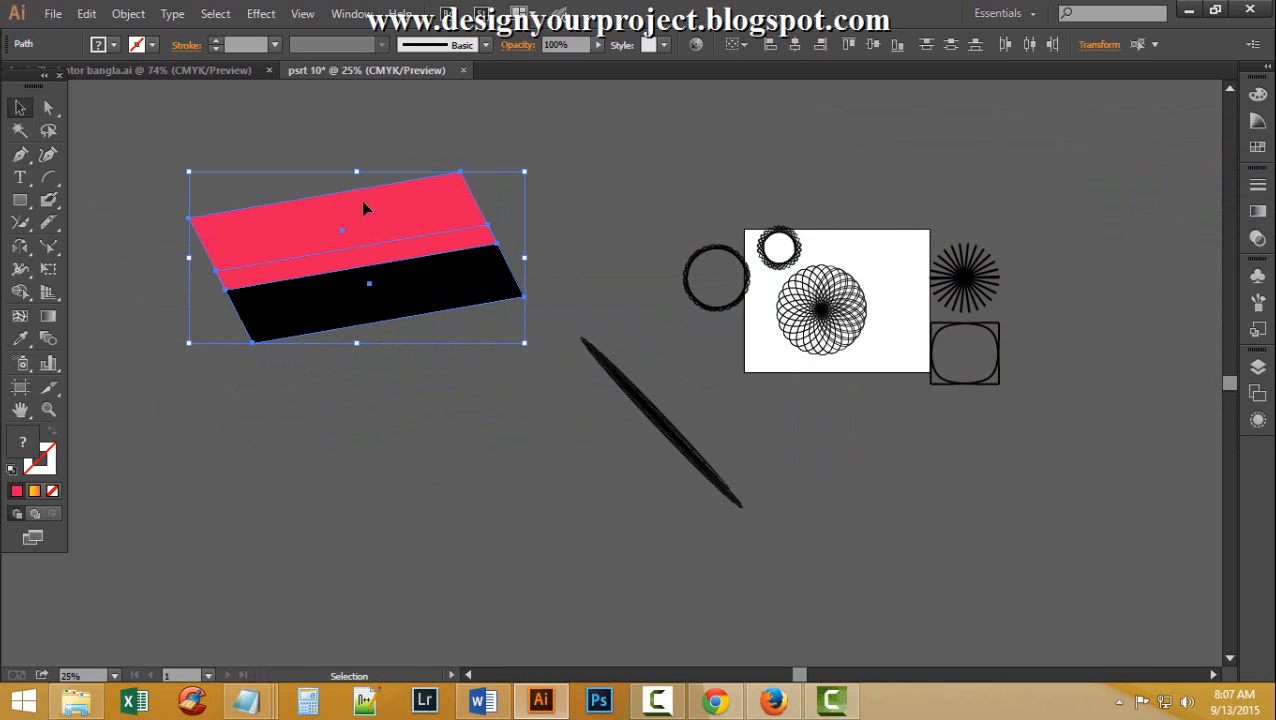
{"action": "left_click_drag", "start_coordinate": [363, 207], "coordinate": [630, 152]}
{"action": "left_click", "coordinate": [281, 284]}
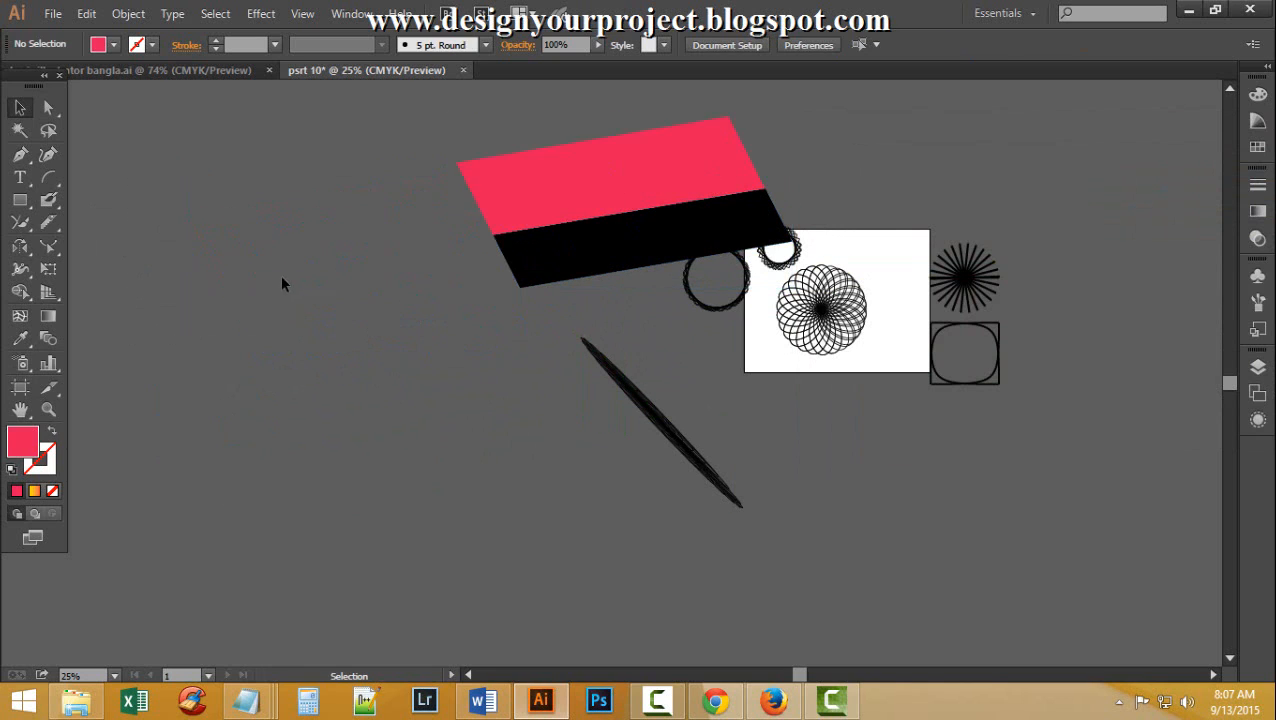
{"action": "left_click_drag", "start_coordinate": [456, 157], "coordinate": [566, 282]}
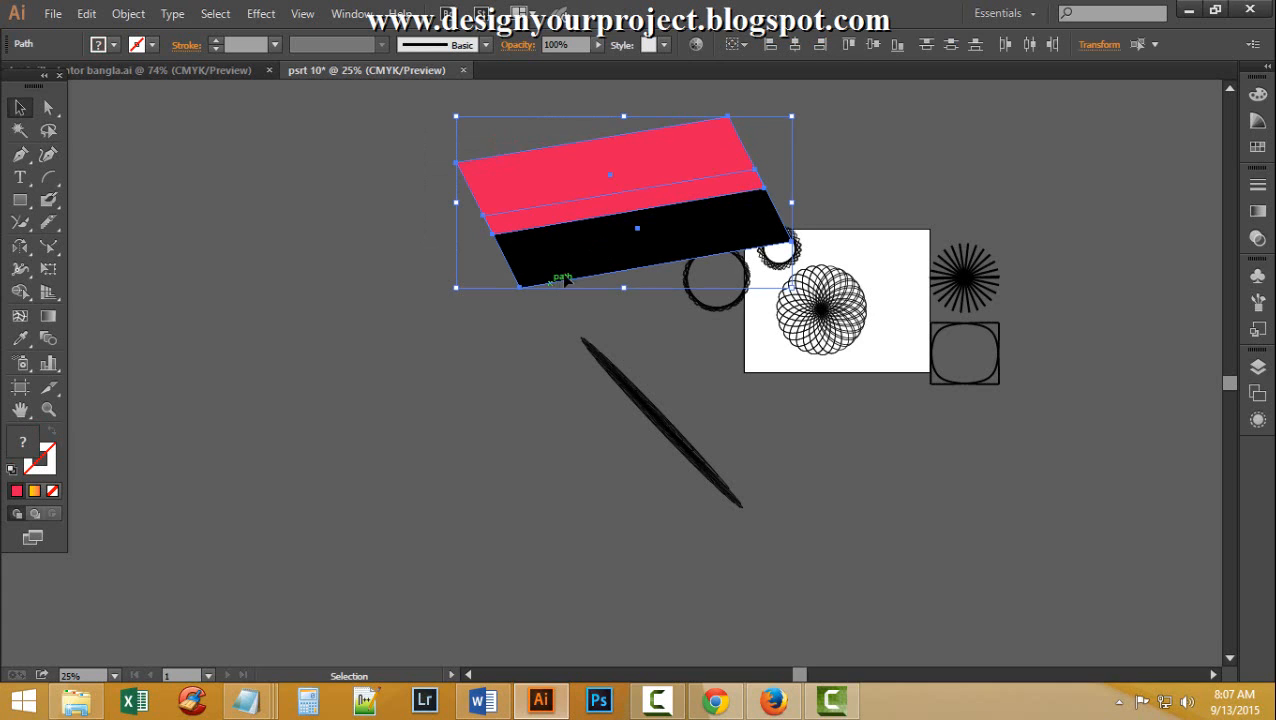
{"action": "left_click_drag", "start_coordinate": [608, 167], "coordinate": [441, 158]}
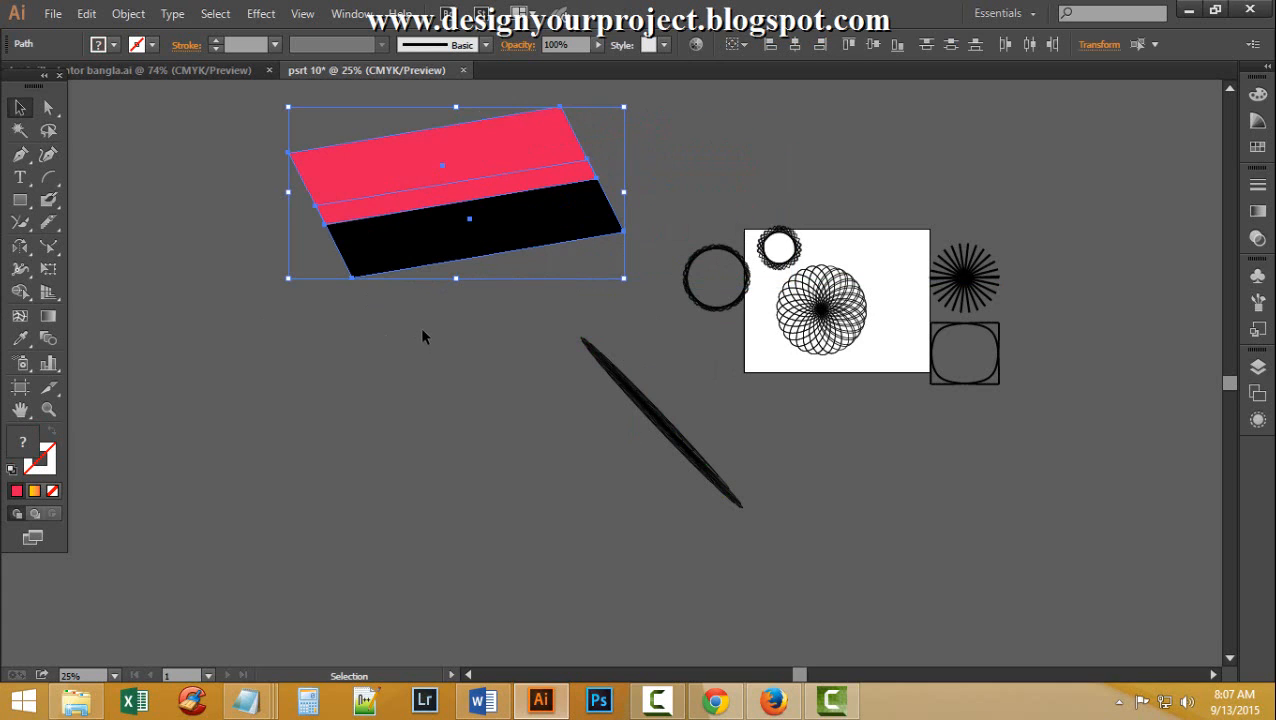